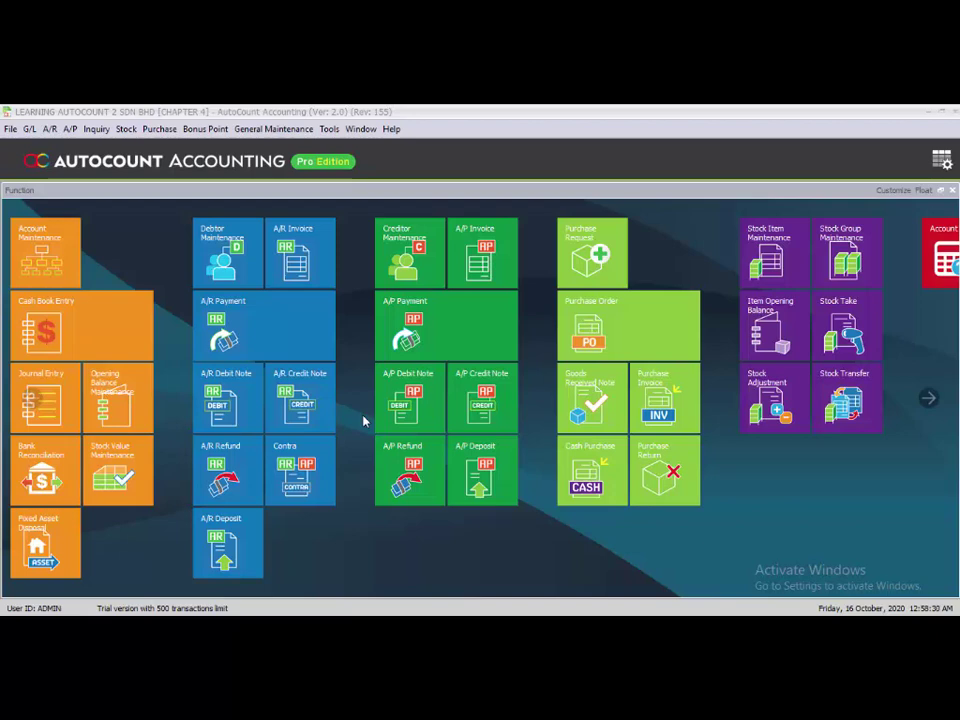
Enable the Sales and Purchase modules in the account book's Module Setting
click(329, 130)
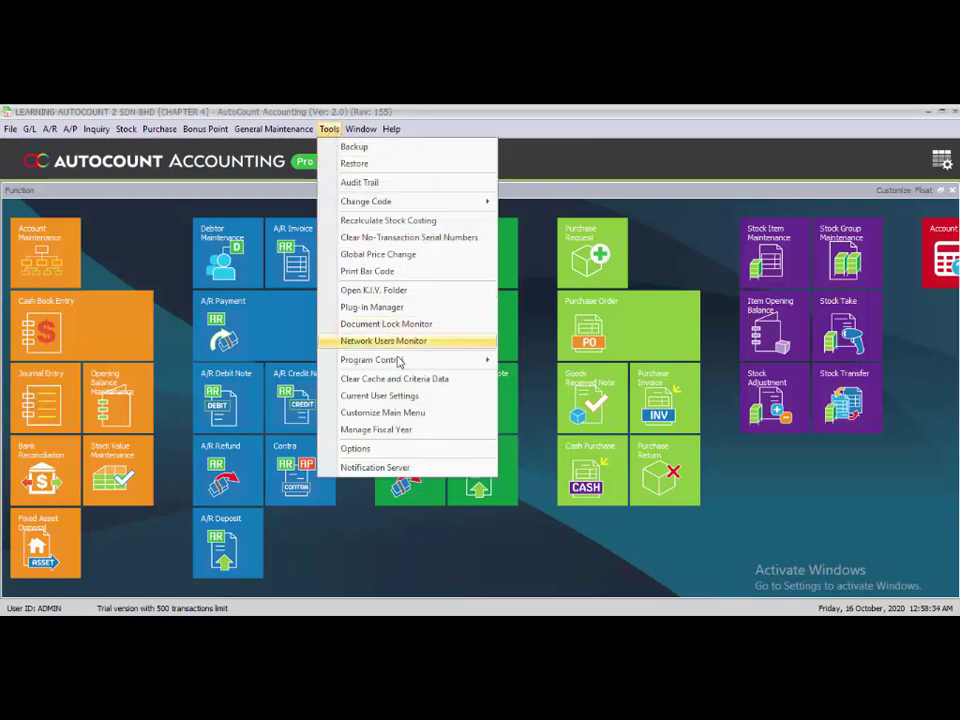
mouse_move(400, 360)
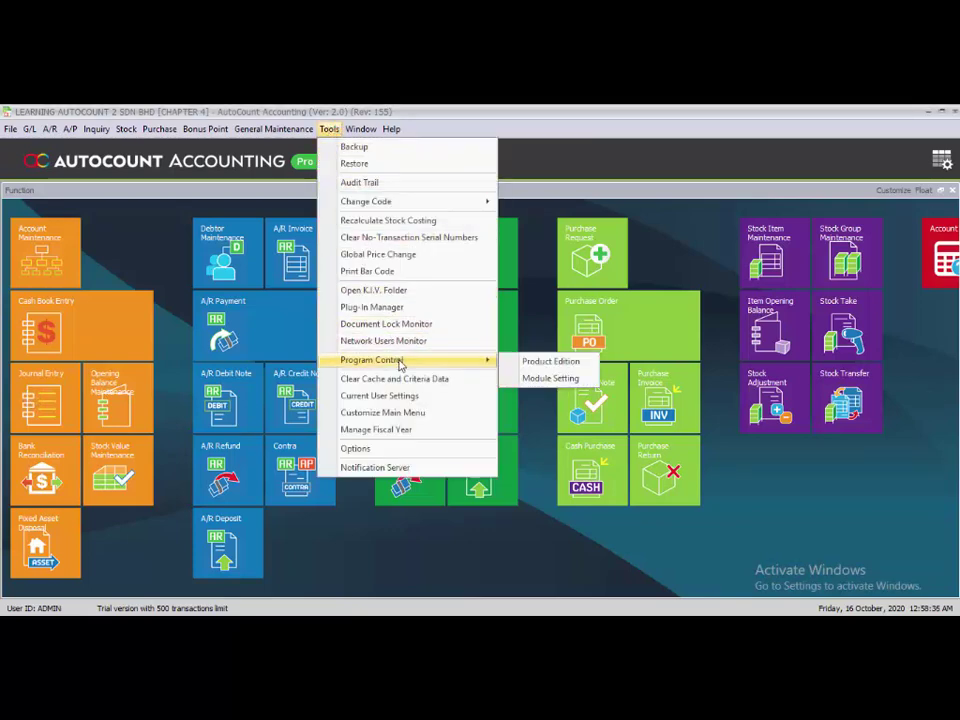
click(548, 381)
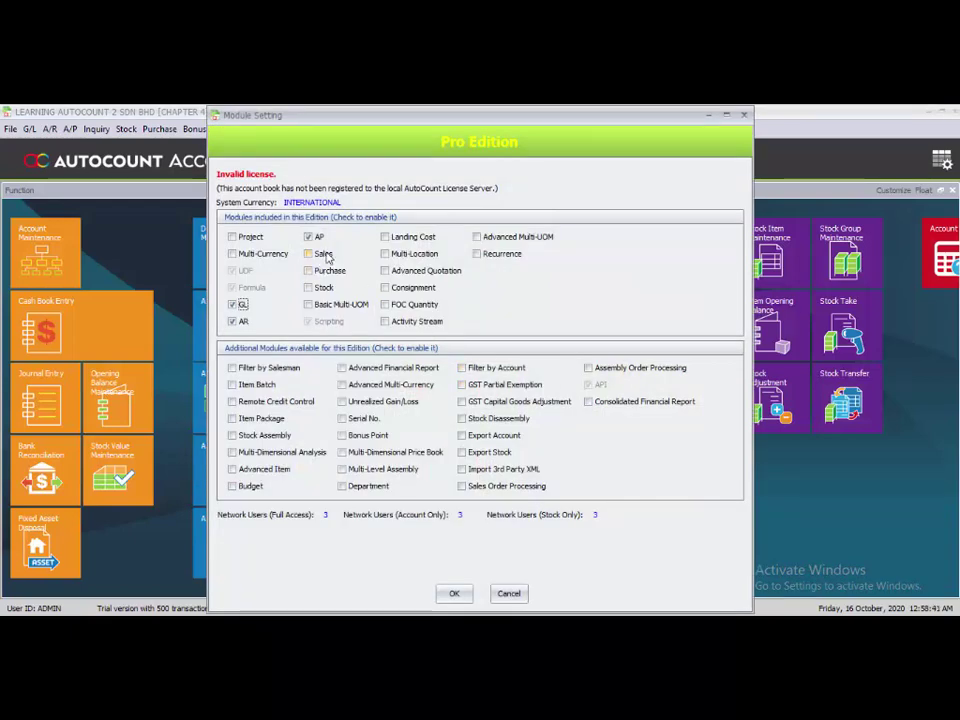
click(323, 256)
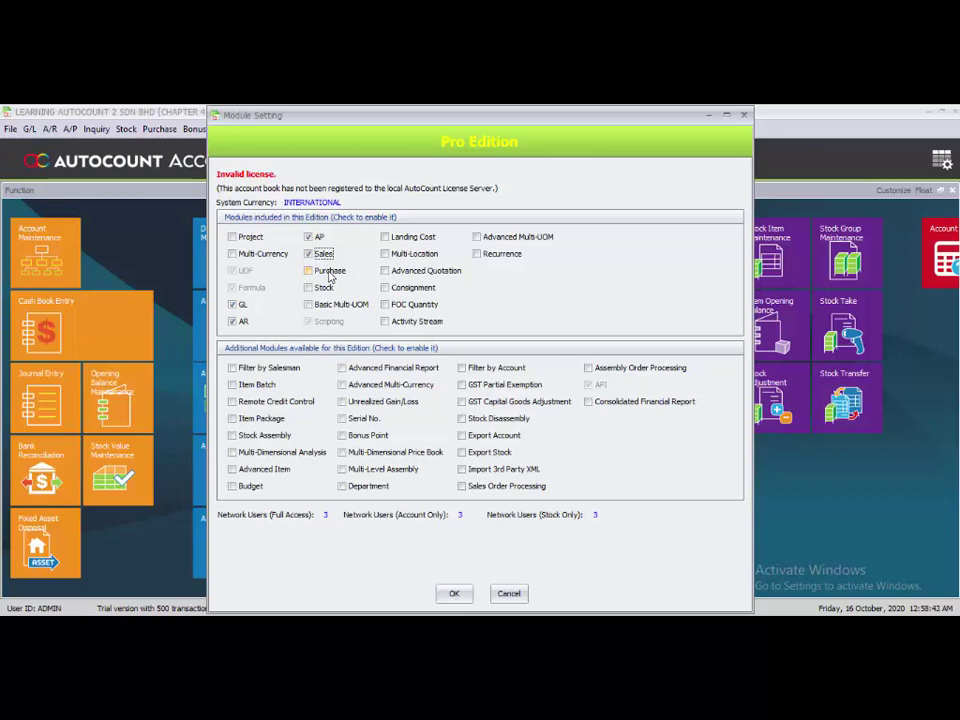
click(328, 270)
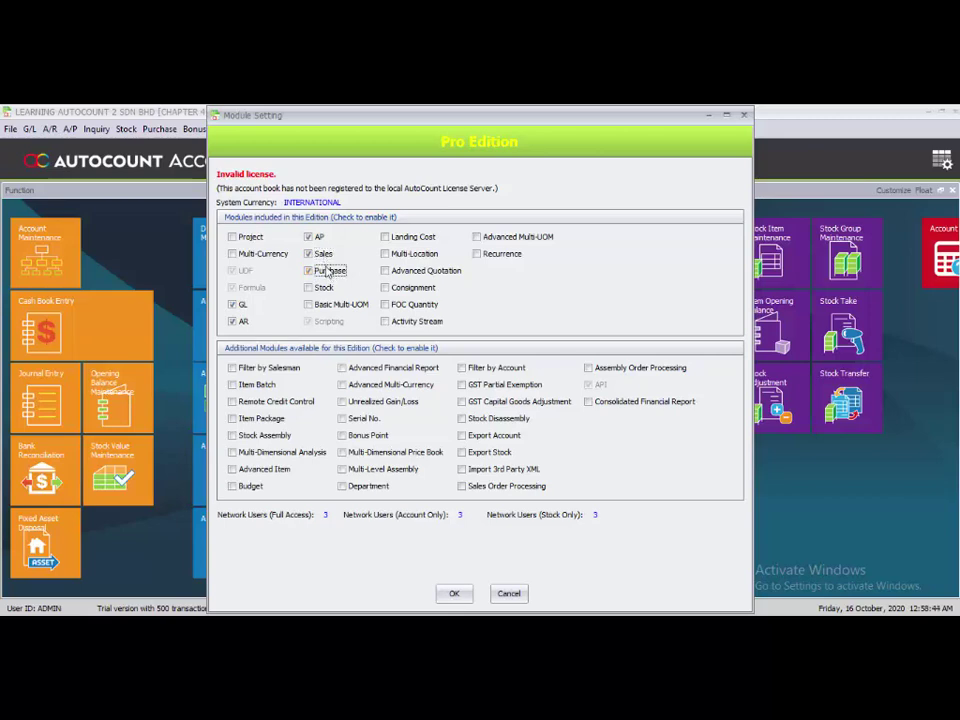
click(452, 595)
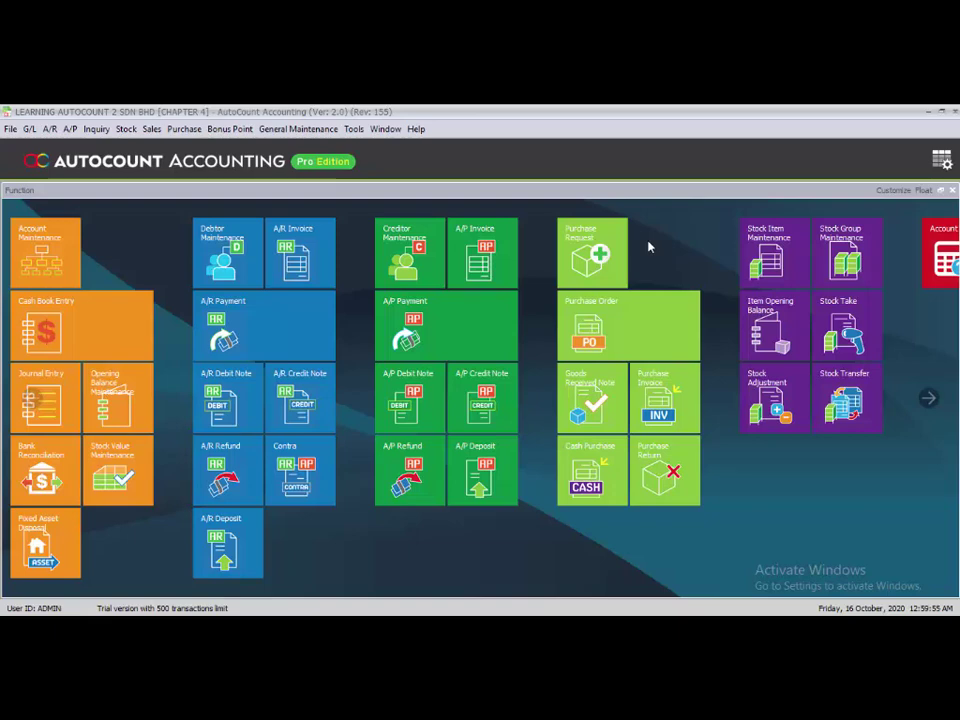
Create a new purchase request, filling in the requester's name and setting the date to 05/05/2020
click(598, 268)
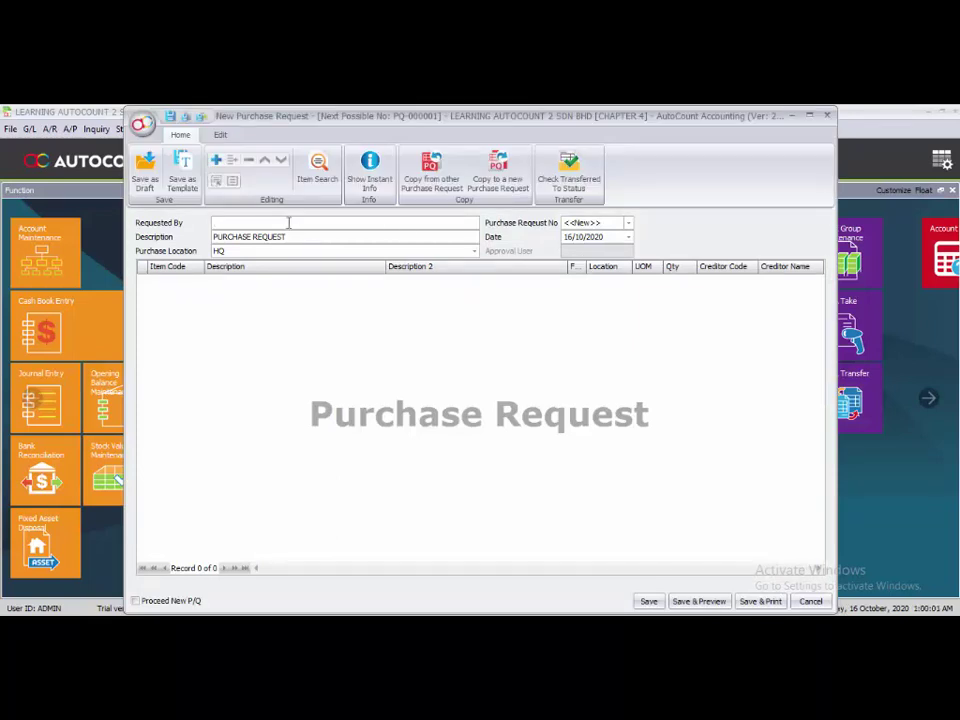
text(N/A)
click(567, 237)
text(01/)
text(05)
click(328, 353)
Add a first detail line to the purchase request for item ACL-001, ACCESSORY MTOROLA 1
right_click(193, 300)
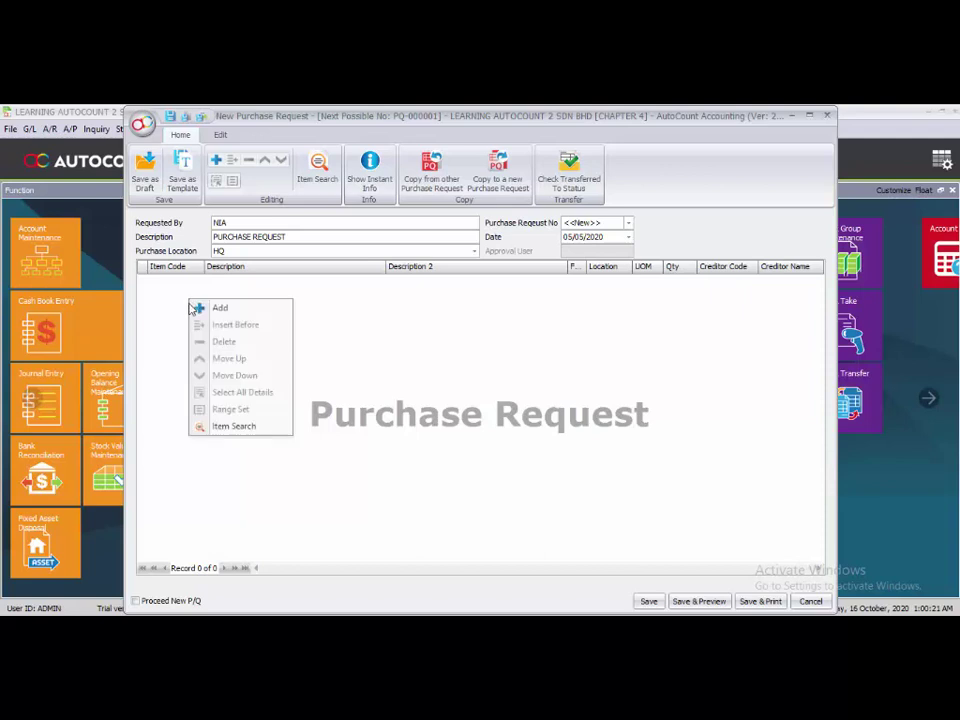
click(196, 309)
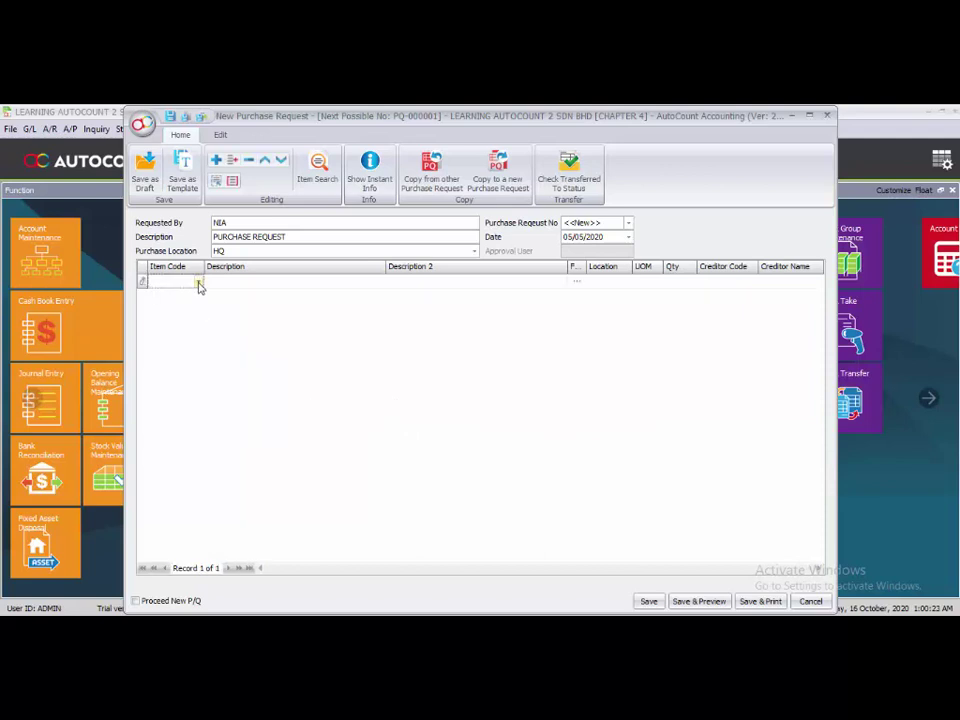
click(199, 285)
click(220, 356)
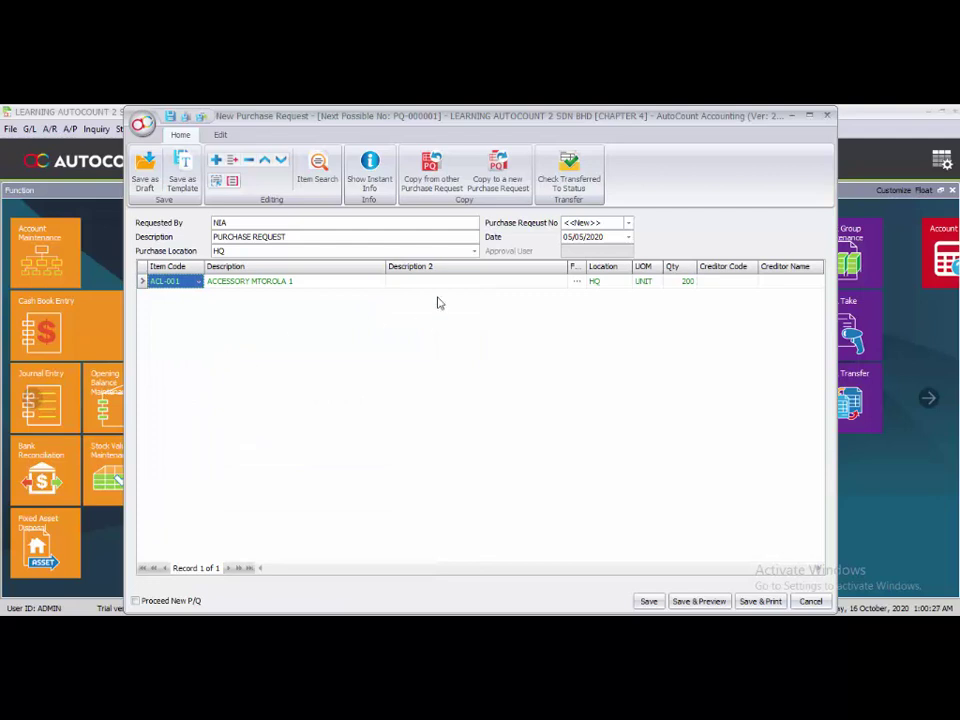
Add a second detail line for item PHL-002, MTOROLA 509, and set its quantity to 100
right_click(157, 312)
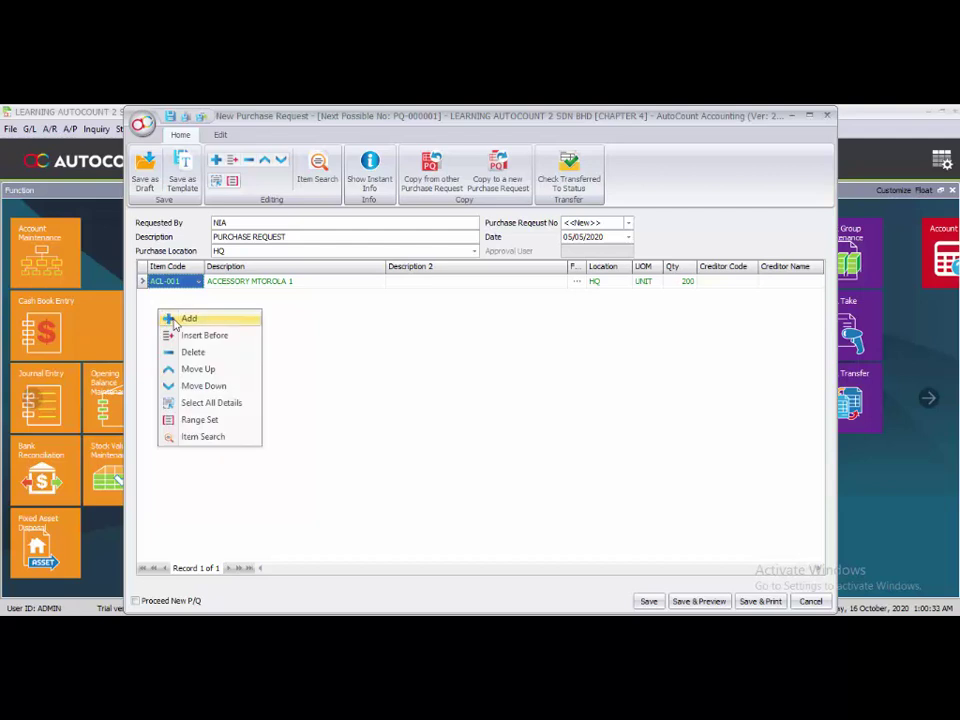
click(187, 318)
click(198, 296)
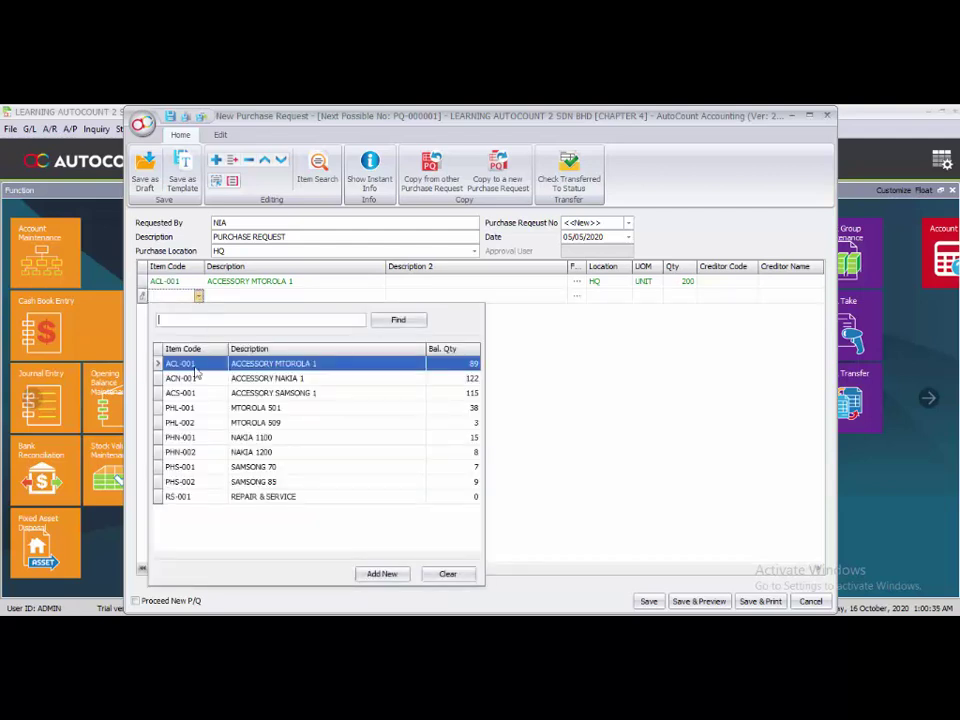
click(180, 422)
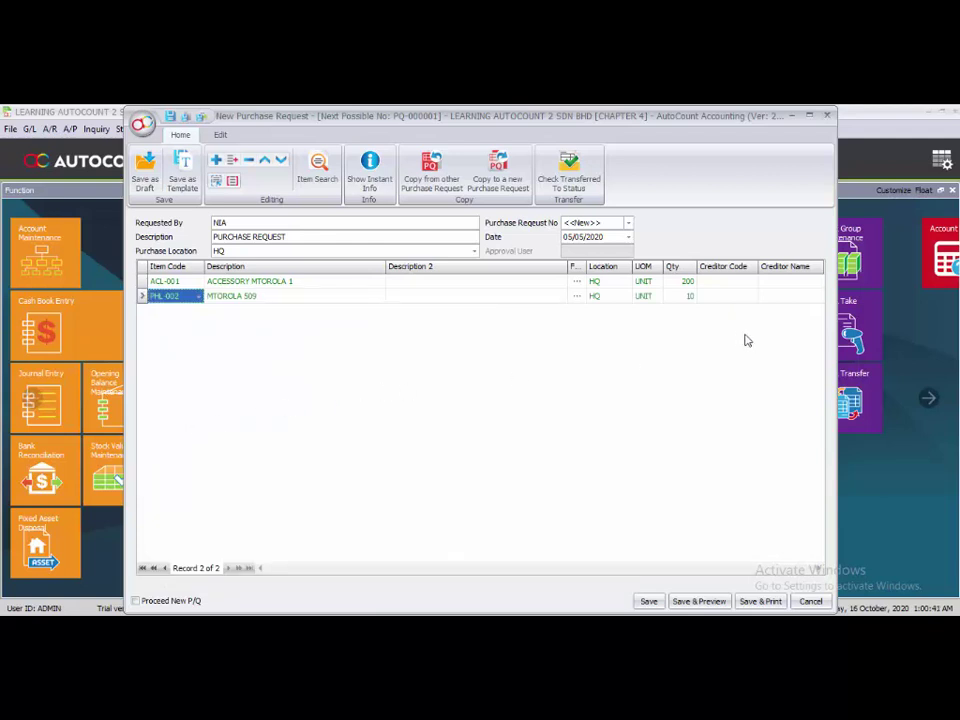
click(688, 297)
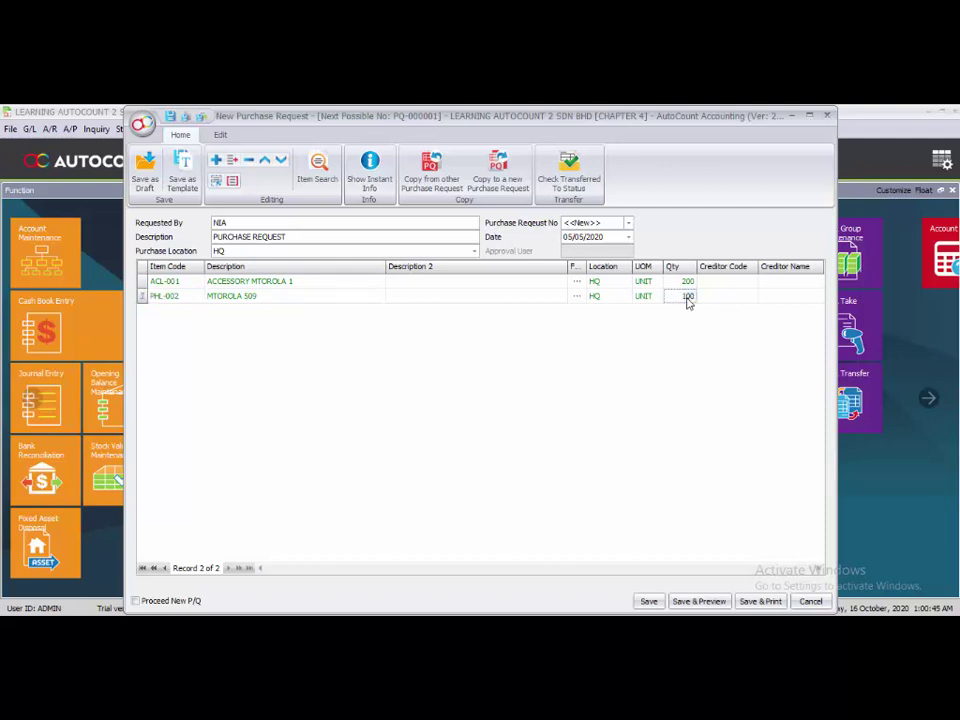
text(100)
click(612, 371)
Change the item on the second detail line to PHL-001, MTOROLA 501
right_click(231, 343)
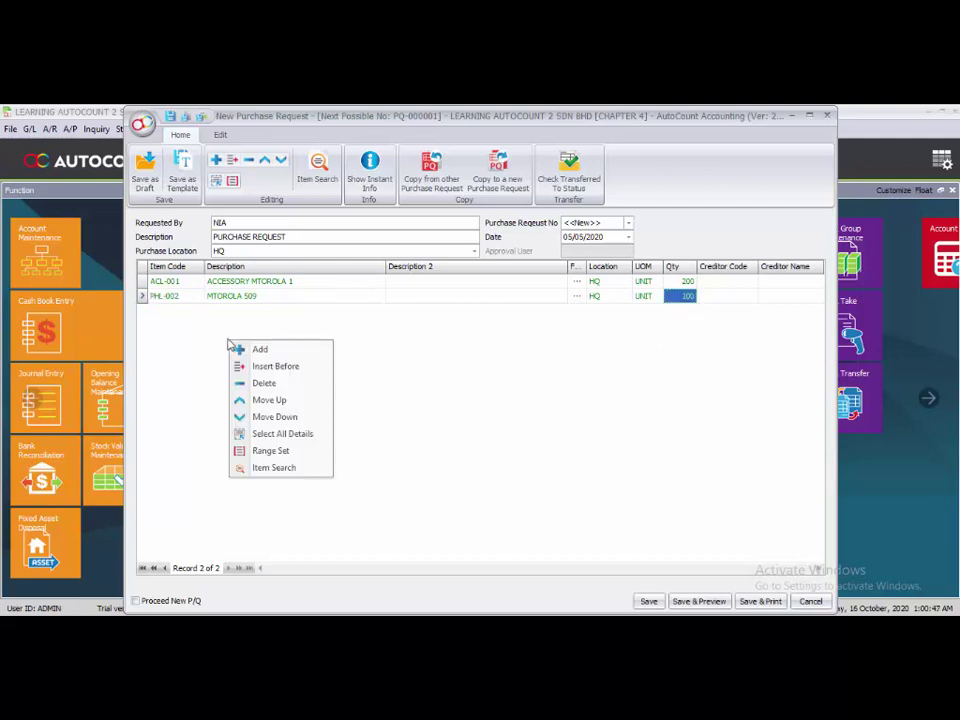
click(181, 300)
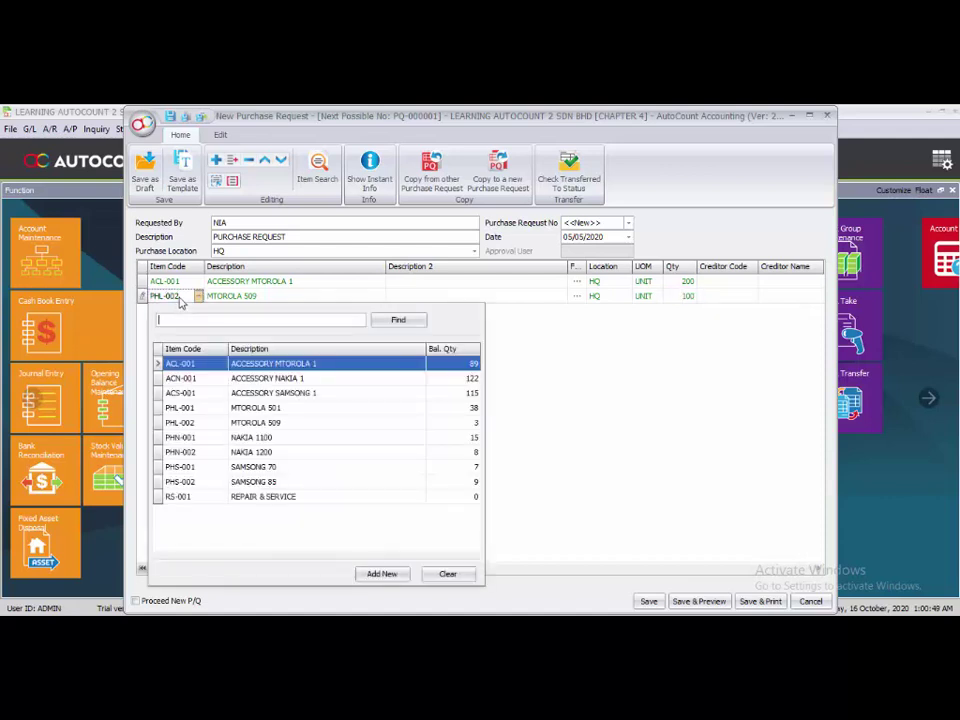
click(182, 407)
Add a third detail line for item PHL-002, MTOROLA 509
right_click(222, 337)
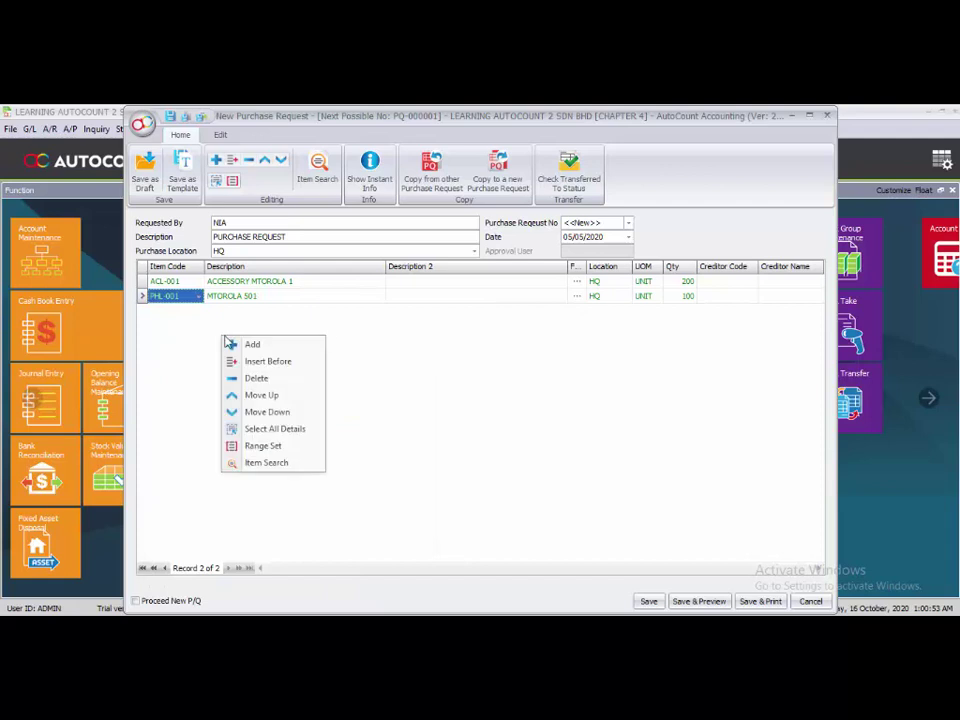
click(252, 345)
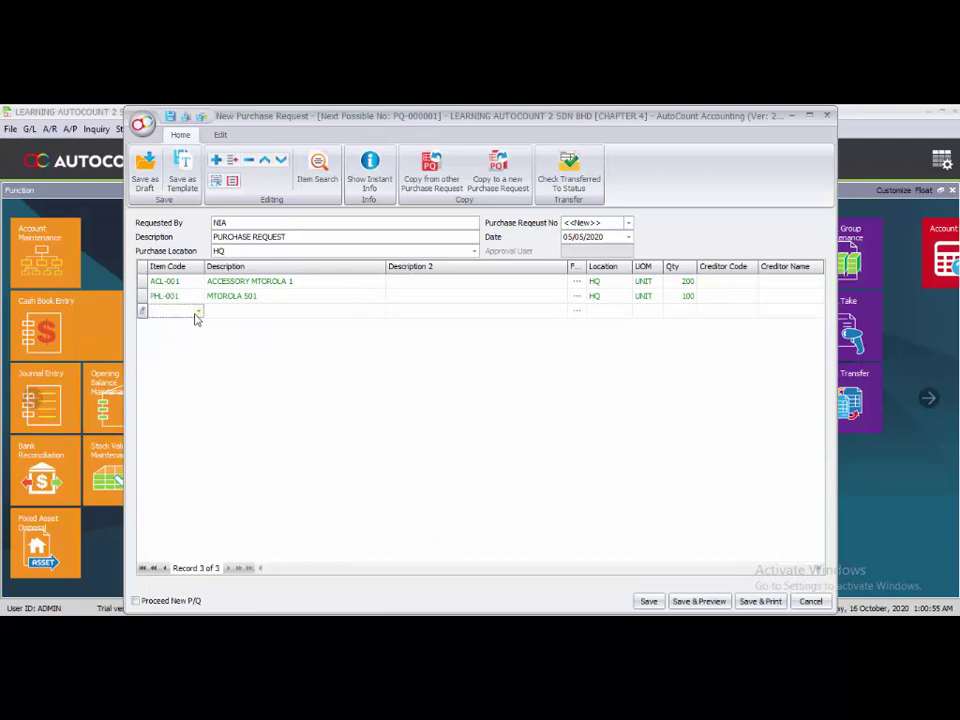
click(198, 312)
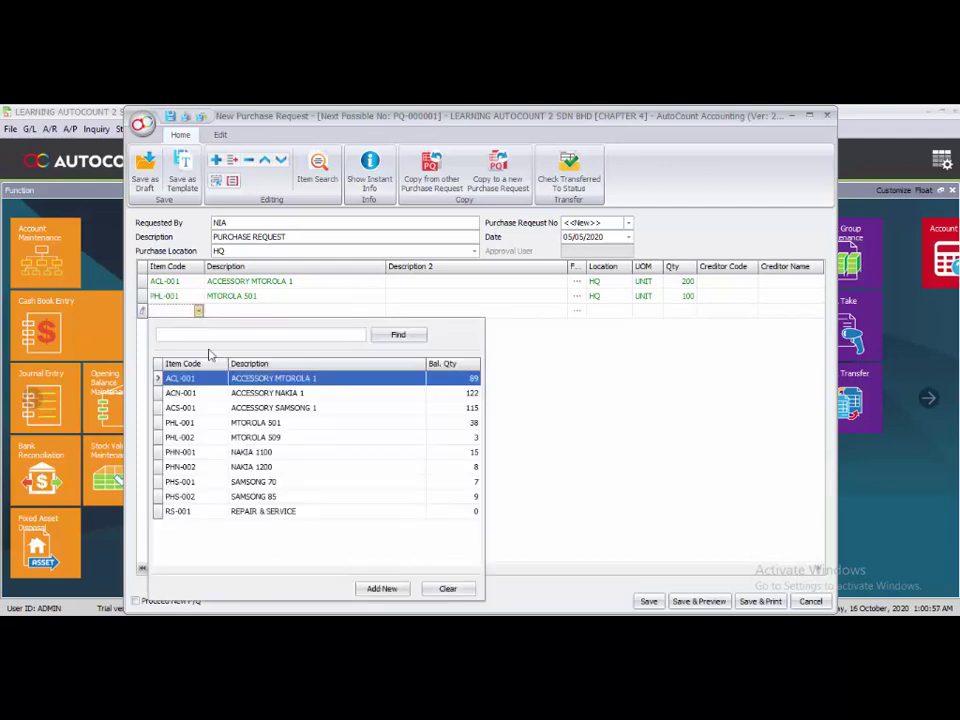
click(221, 437)
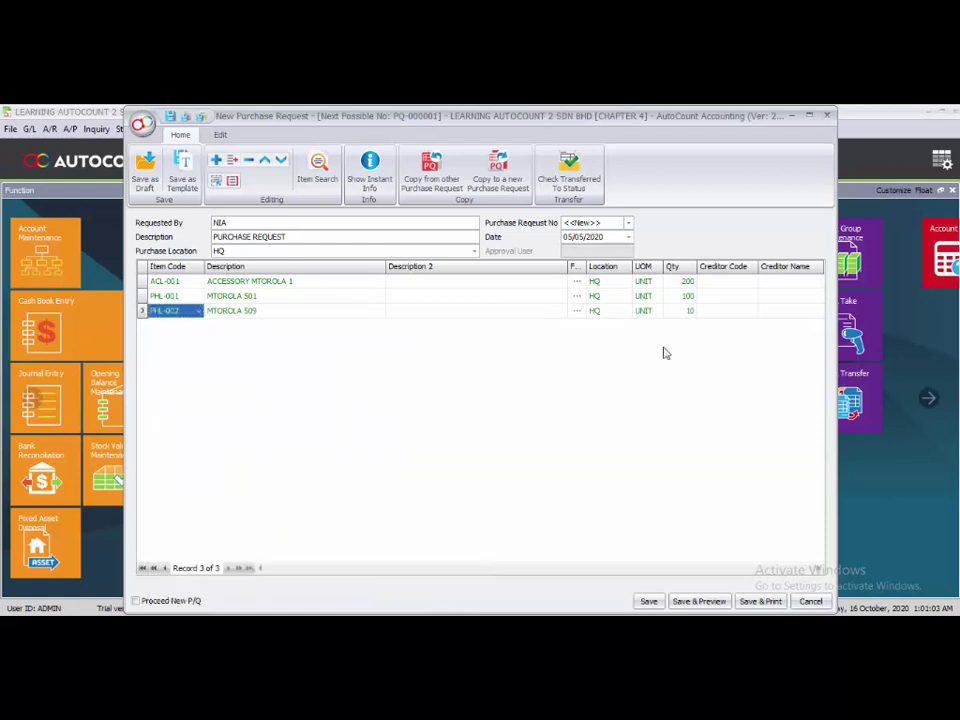
Add a fourth detail line for item PHN-002, NAKIA 1200
right_click(170, 356)
key(Escape)
click(199, 326)
click(199, 326)
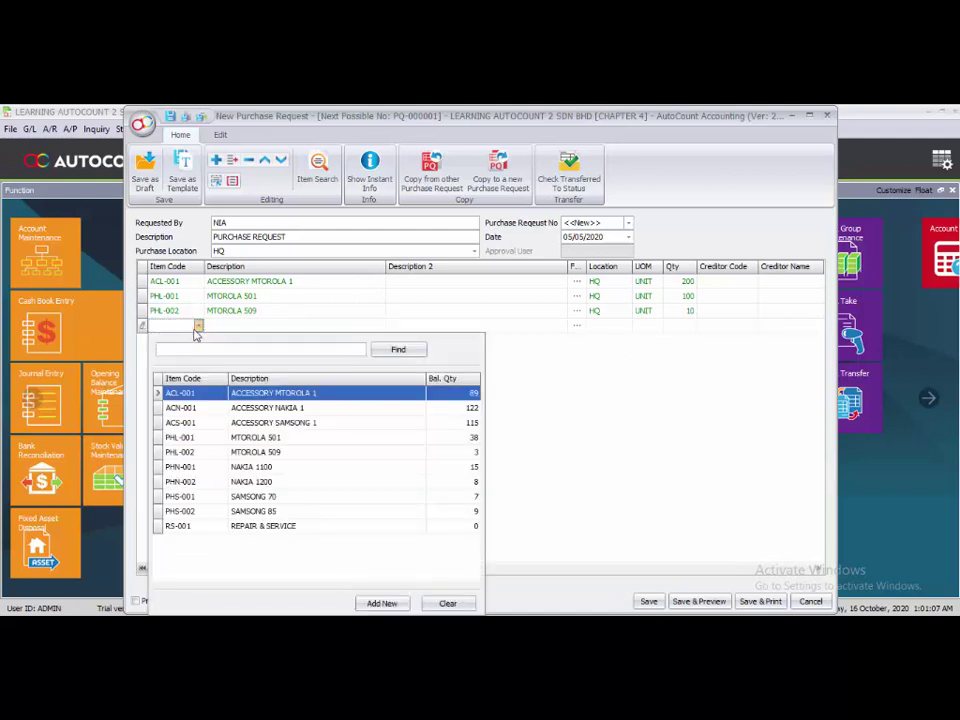
click(233, 484)
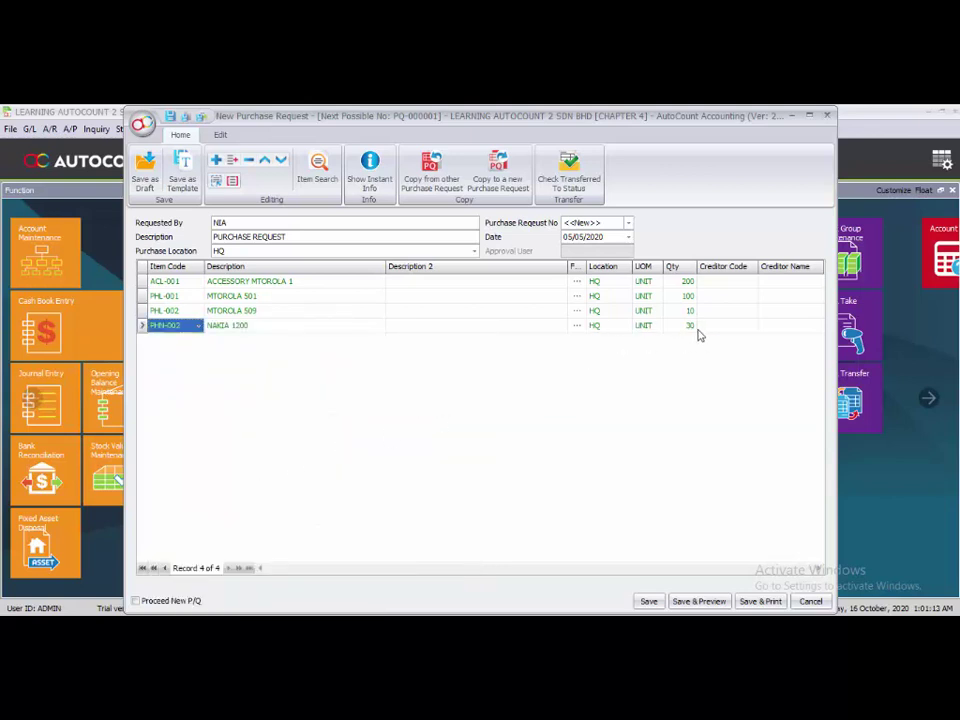
Assign SUPPLIER A as the creditor for the ACL-001, PHL-001 and PHL-002 lines
click(731, 281)
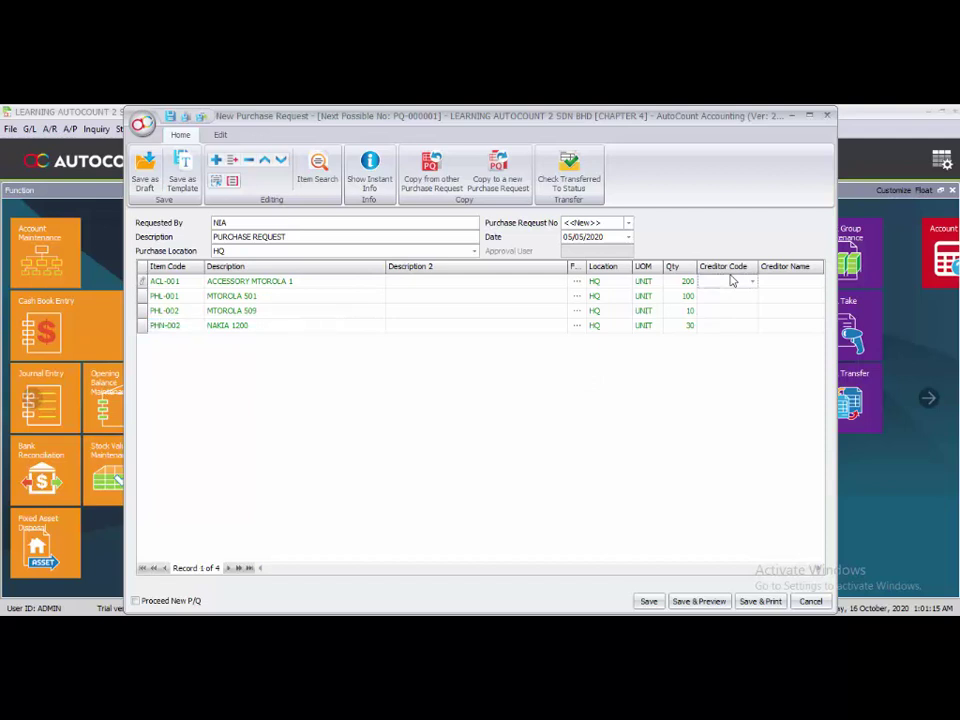
click(751, 283)
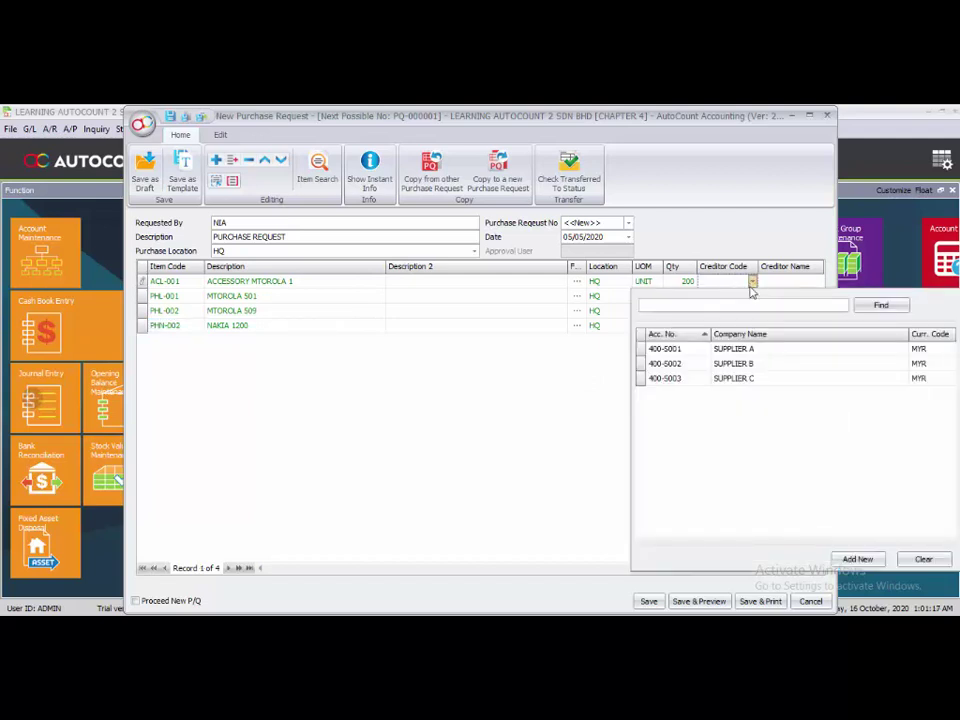
click(723, 349)
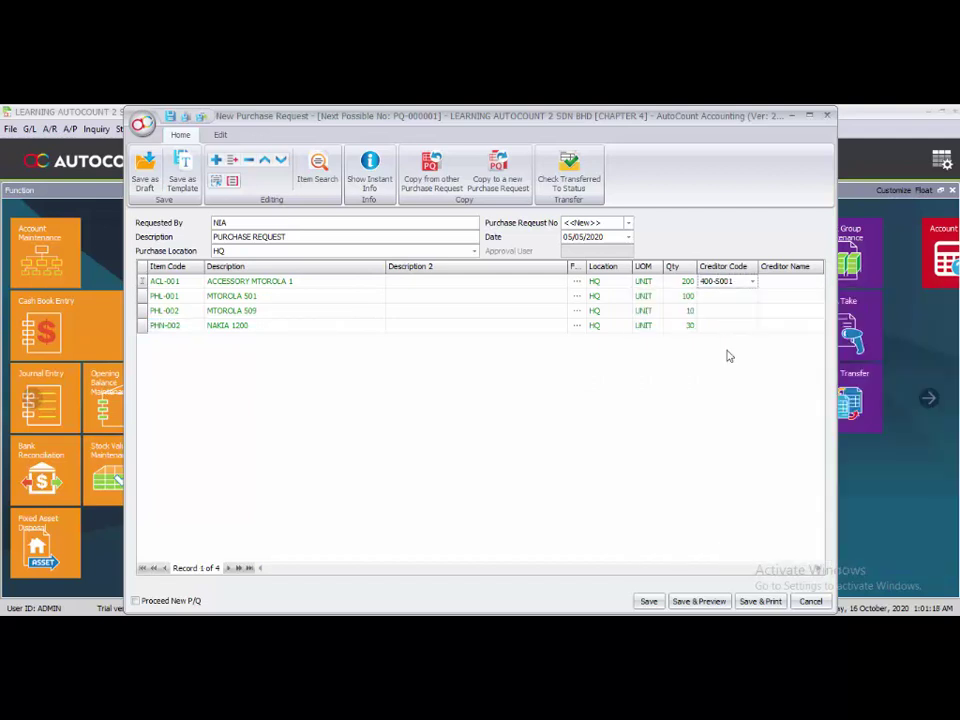
click(754, 297)
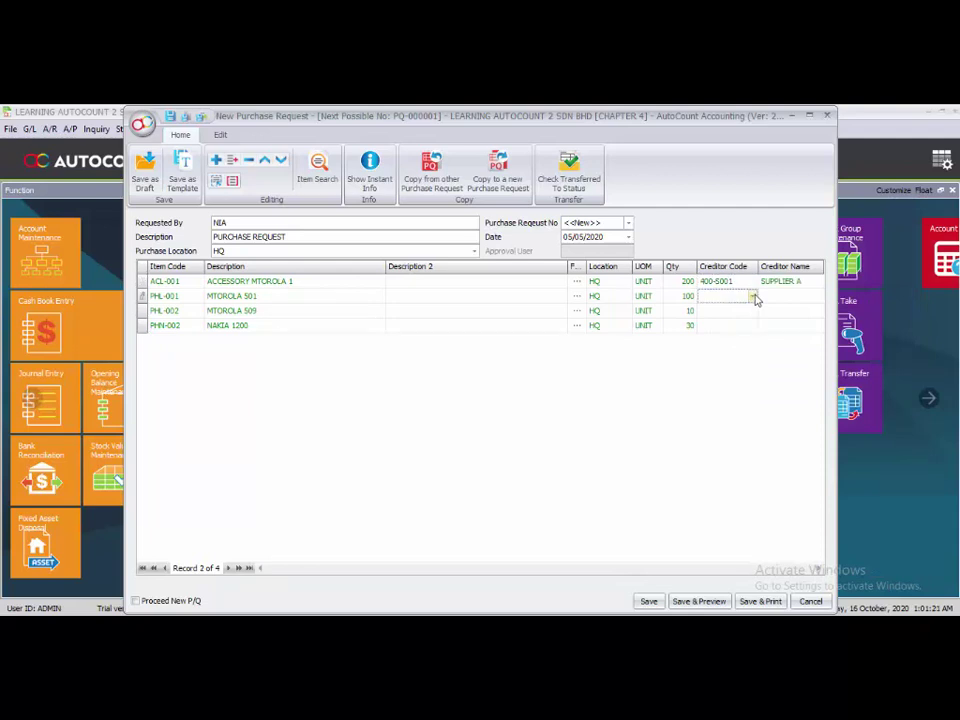
click(755, 299)
click(714, 364)
click(754, 312)
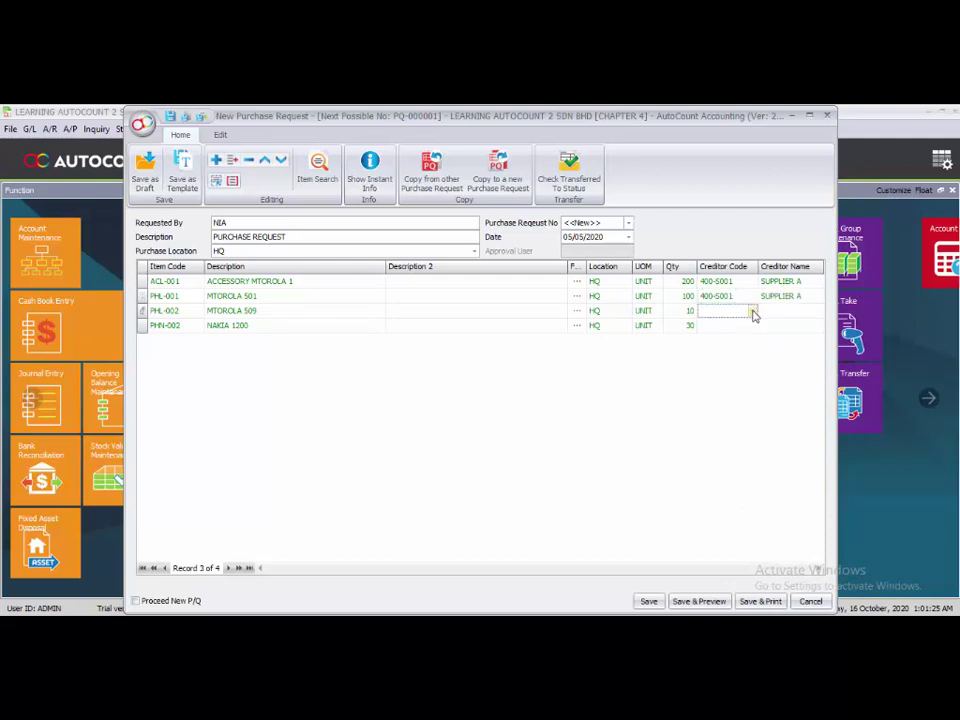
click(752, 312)
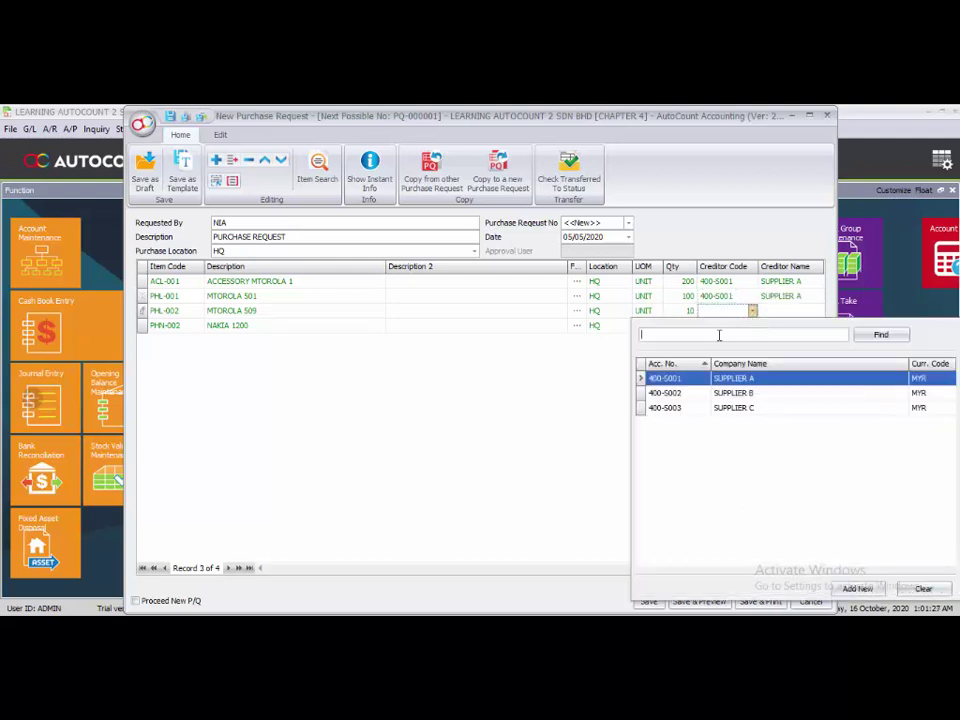
click(697, 379)
Assign SUPPLIER B as the creditor for the PHN-002 line and save the purchase request
click(752, 326)
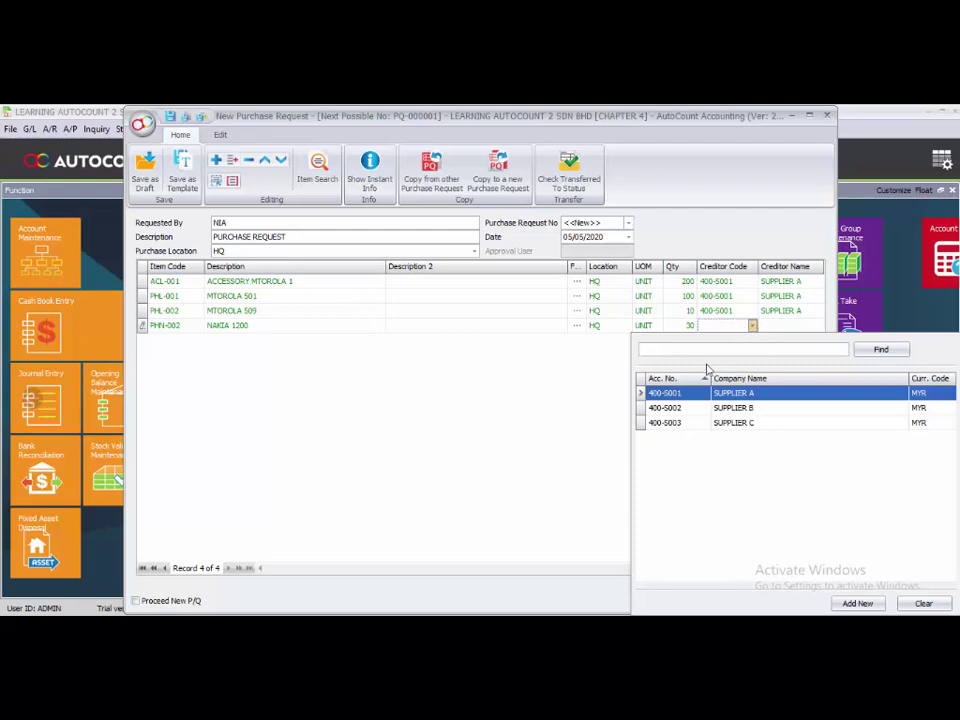
click(735, 418)
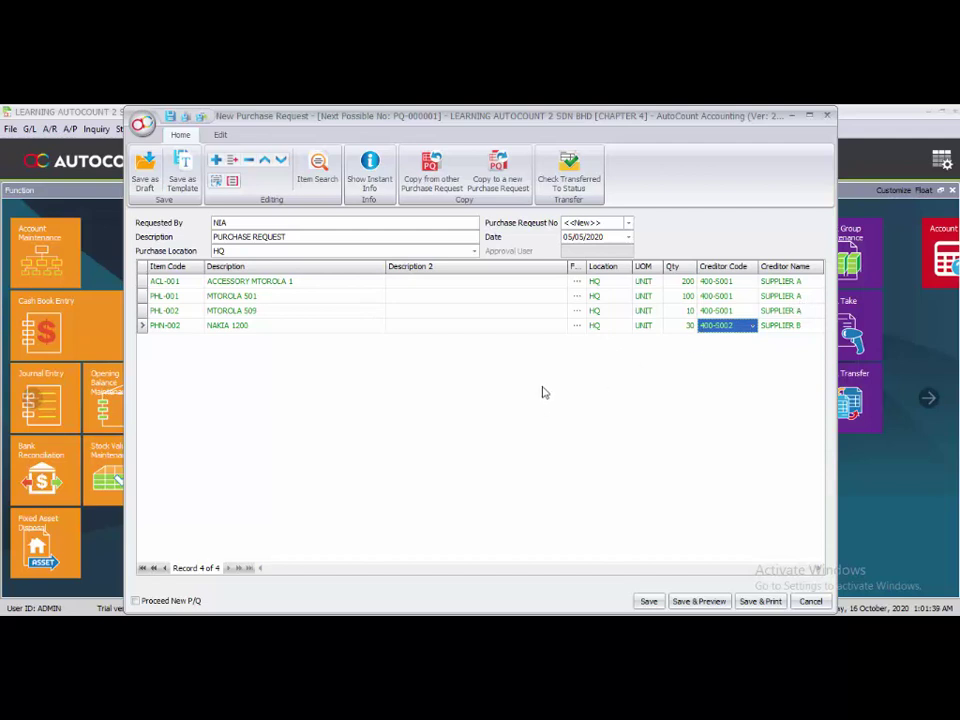
click(648, 601)
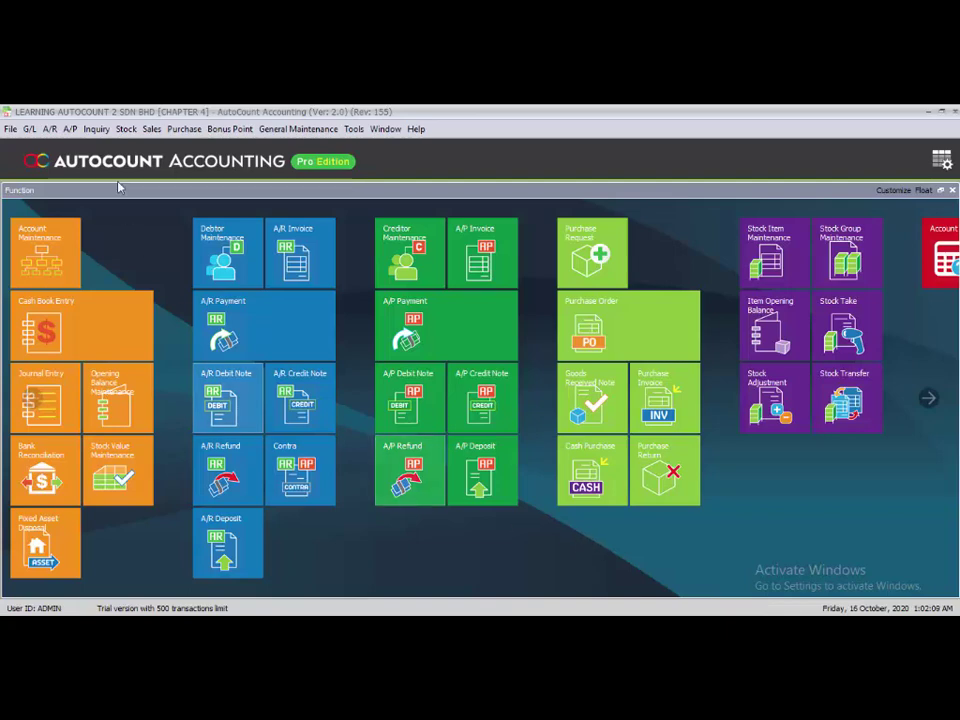
Start a new request quotation for creditor SUPPLIER A (400-S001) dated 05/05/2020
click(176, 130)
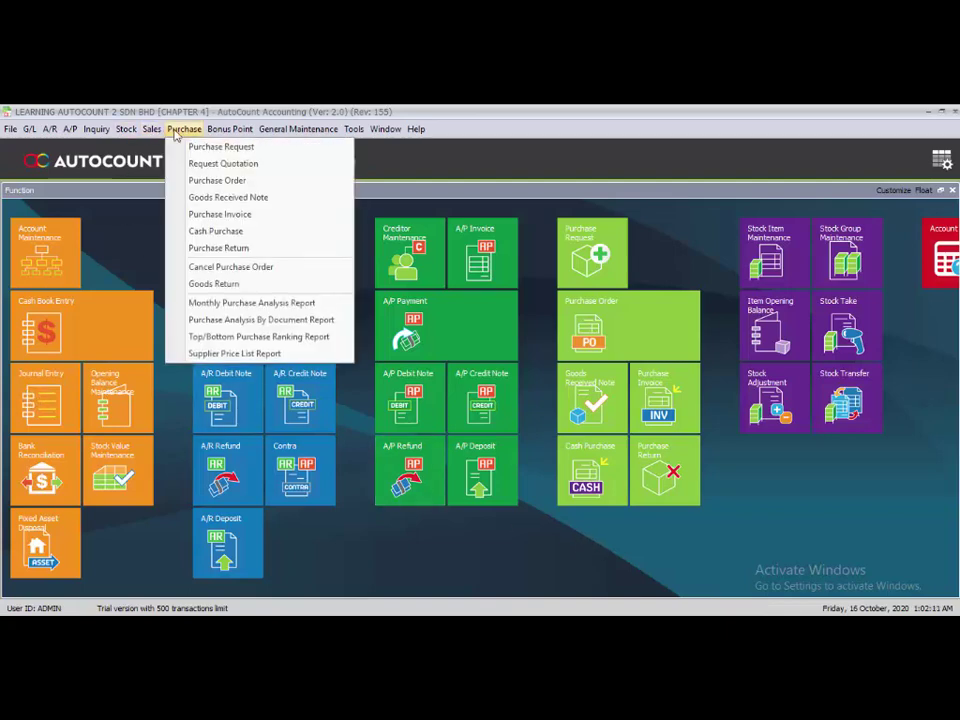
click(240, 166)
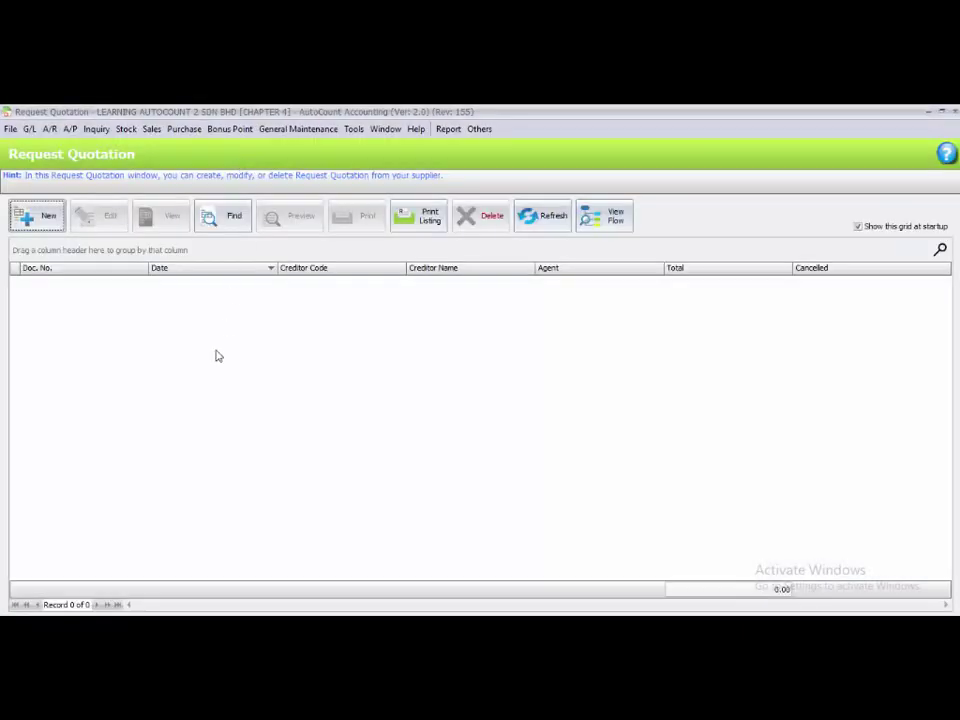
click(47, 216)
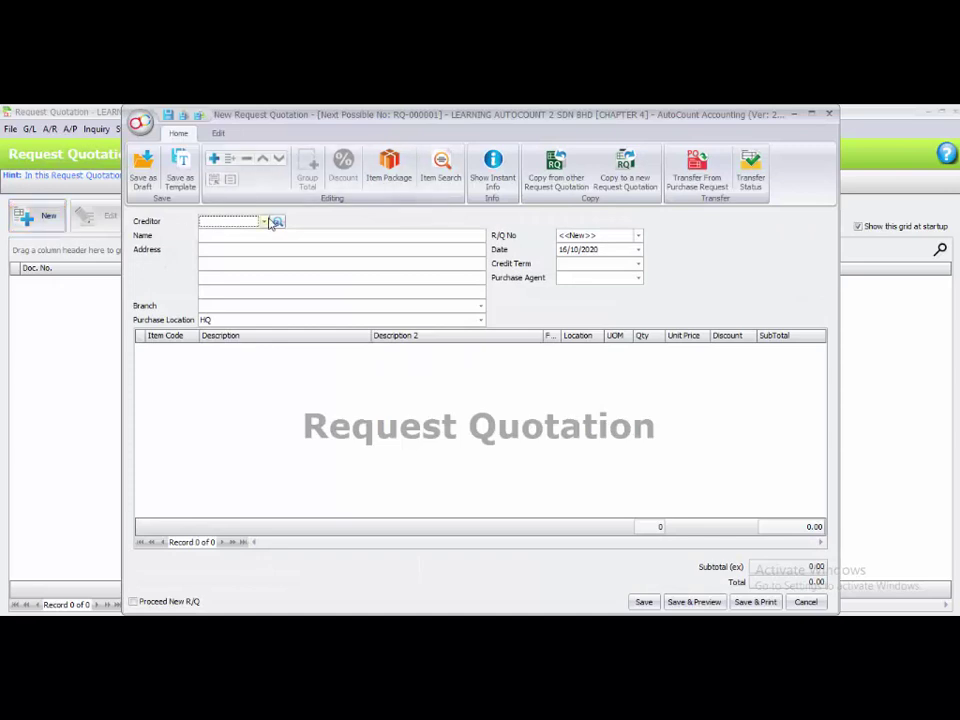
click(264, 221)
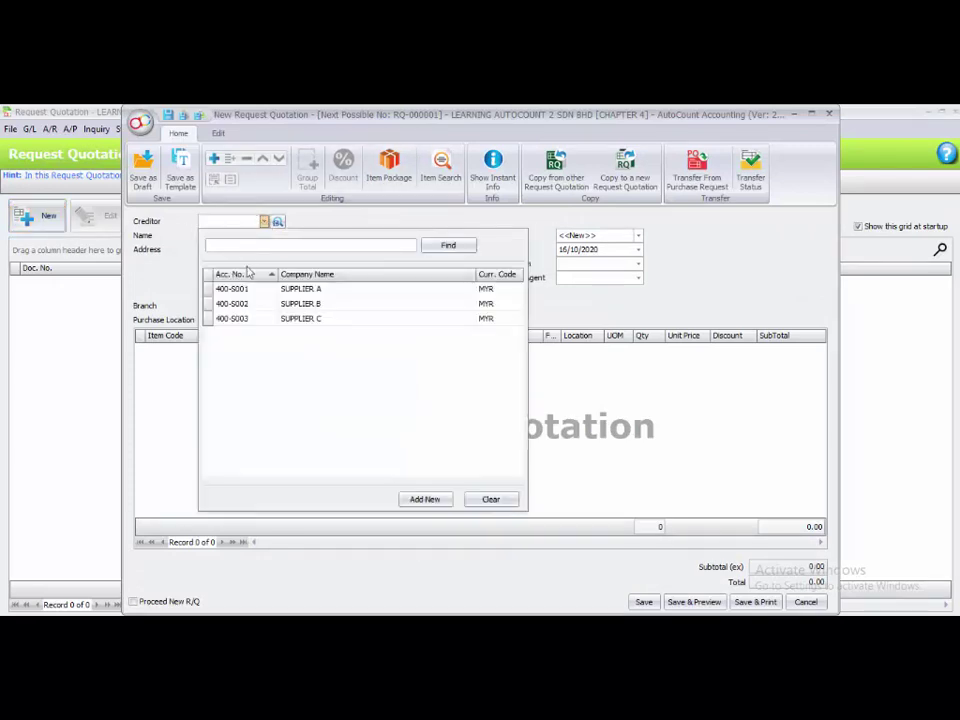
click(258, 289)
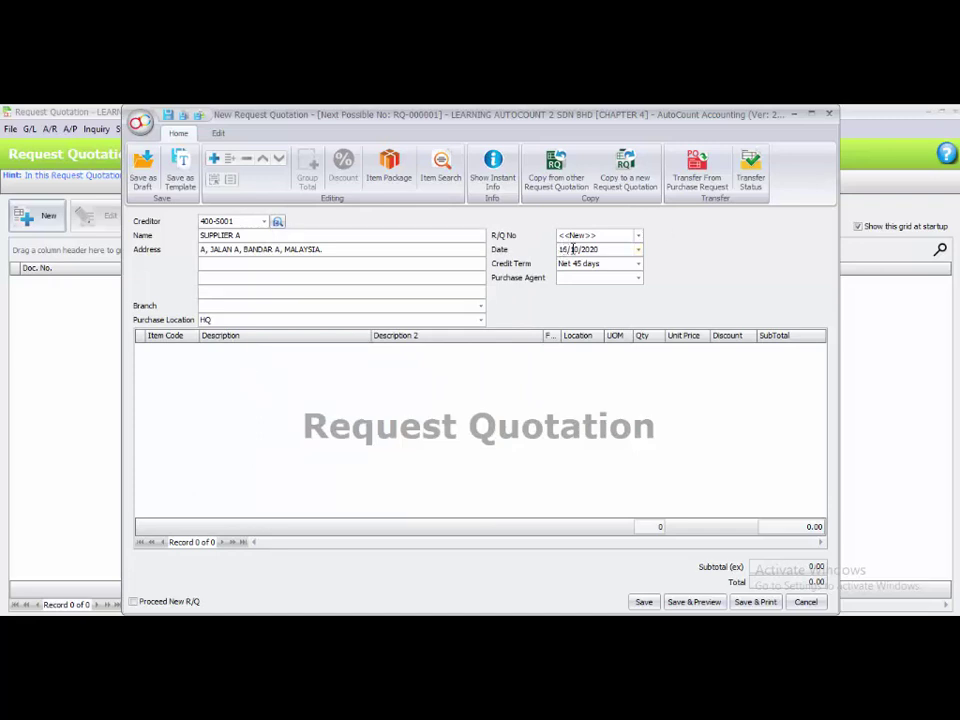
click(564, 248)
text(05/05)
Add a detail line for item ACL-001, ACCESSORY MTOROLA 1, with quantity 200
right_click(199, 368)
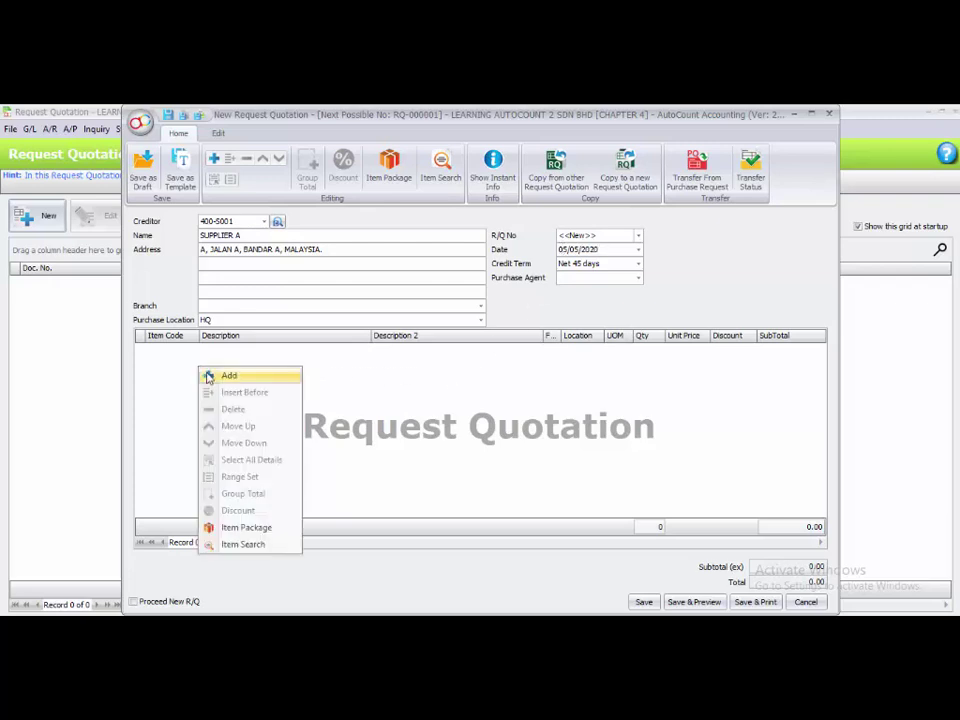
click(207, 376)
click(194, 350)
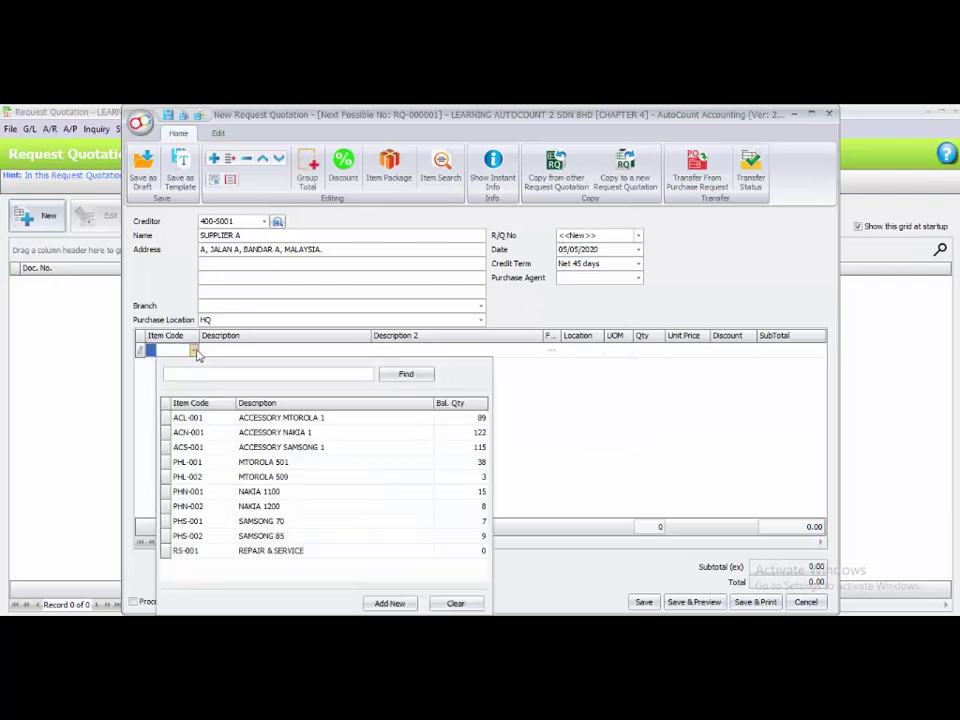
click(214, 418)
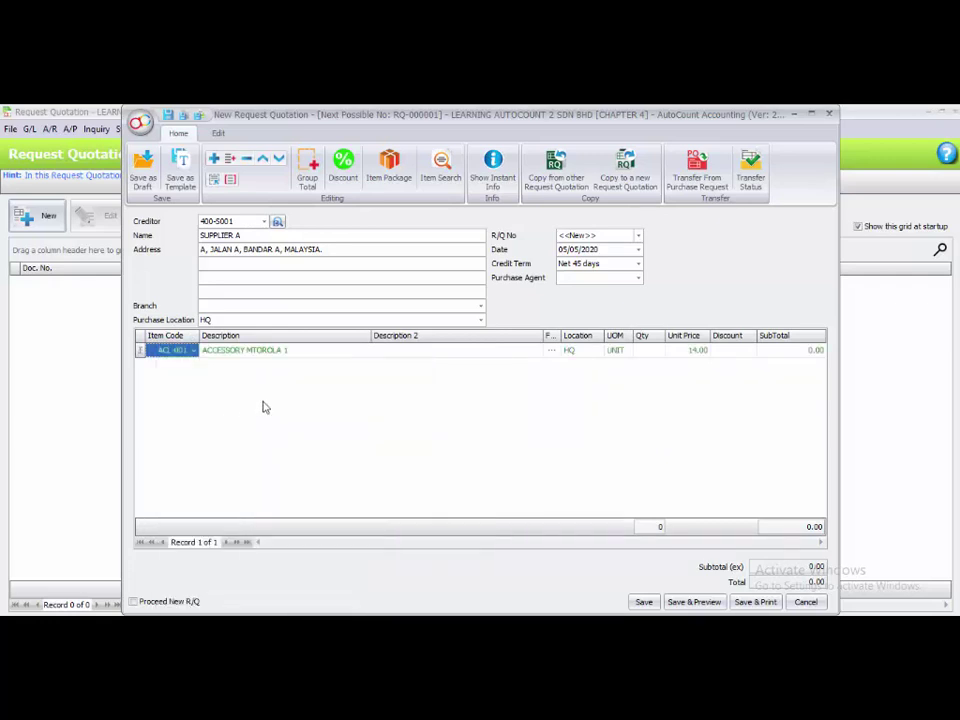
click(647, 351)
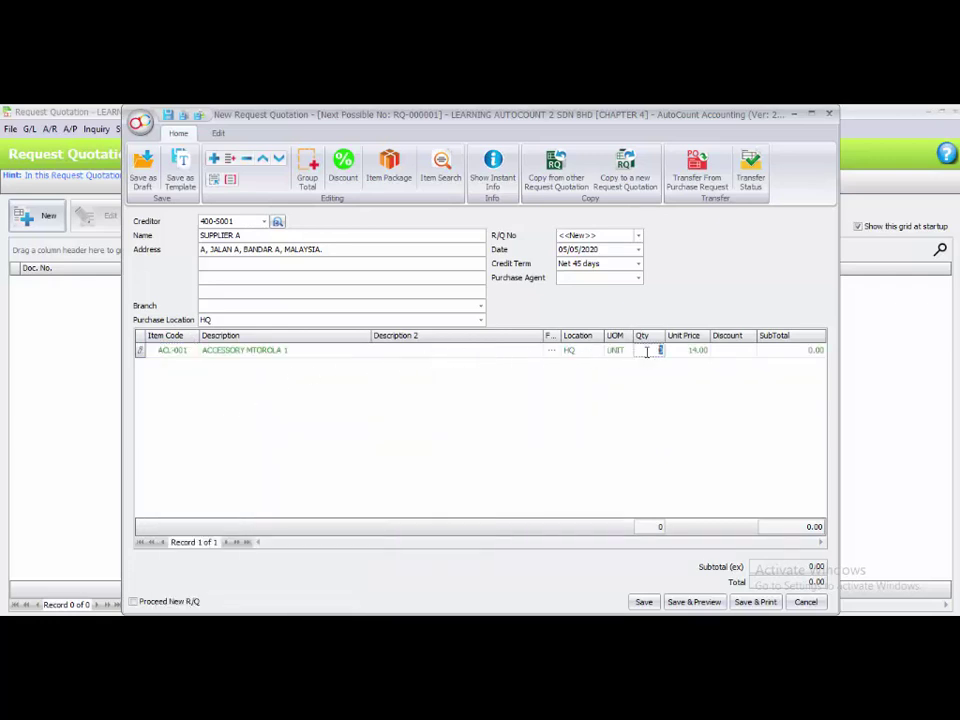
text(200)
key(Return)
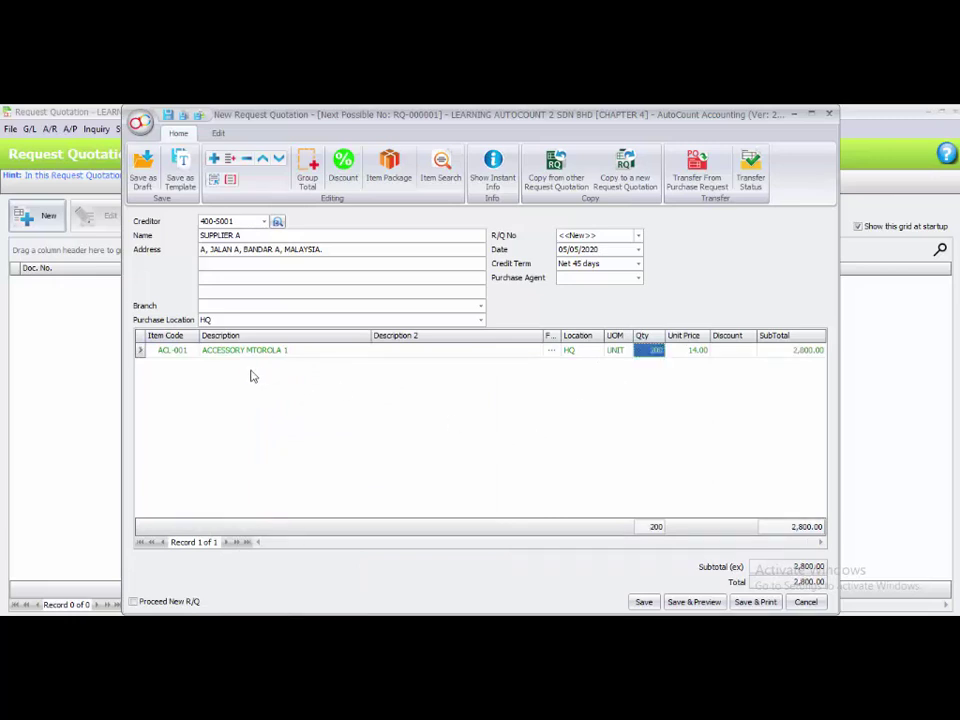
Add a second detail line for item PHL-001, MTOROLA 501, with quantity 100
right_click(160, 387)
click(190, 398)
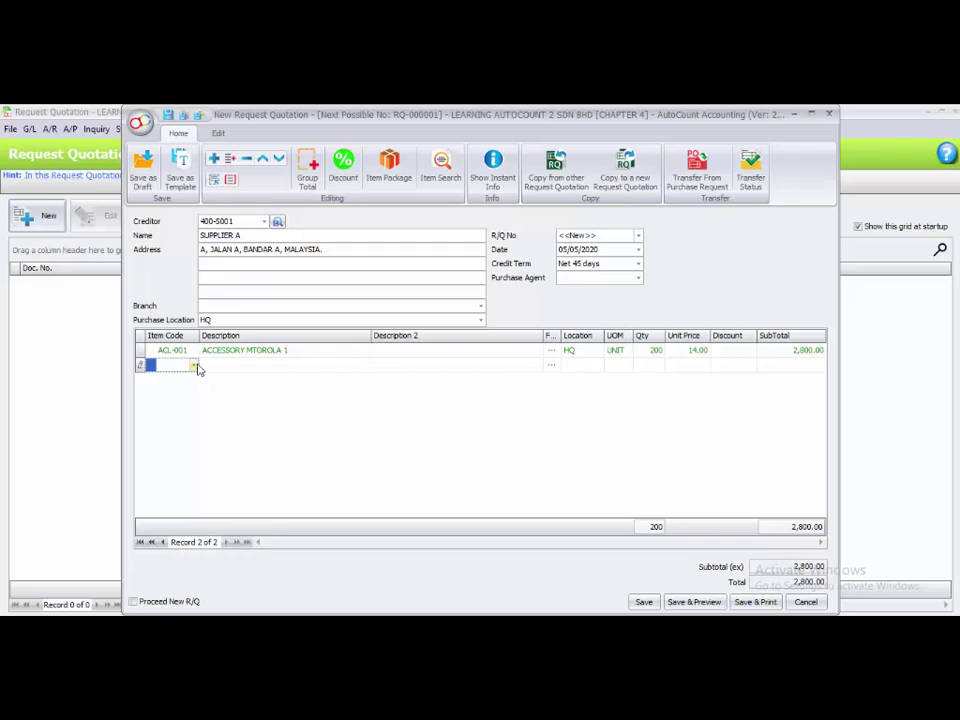
click(194, 366)
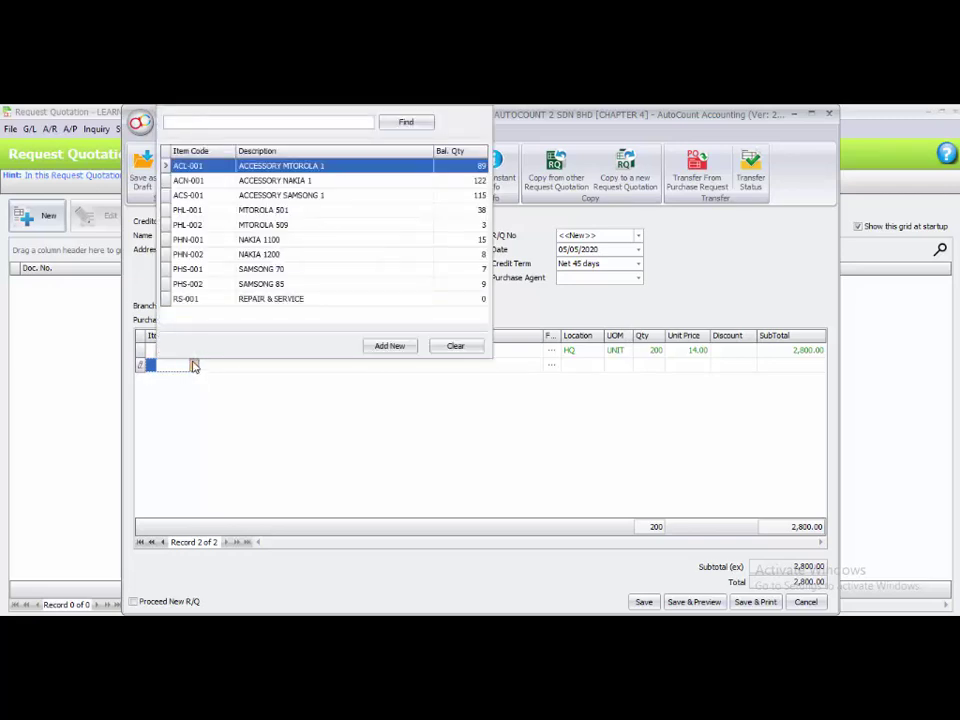
click(245, 210)
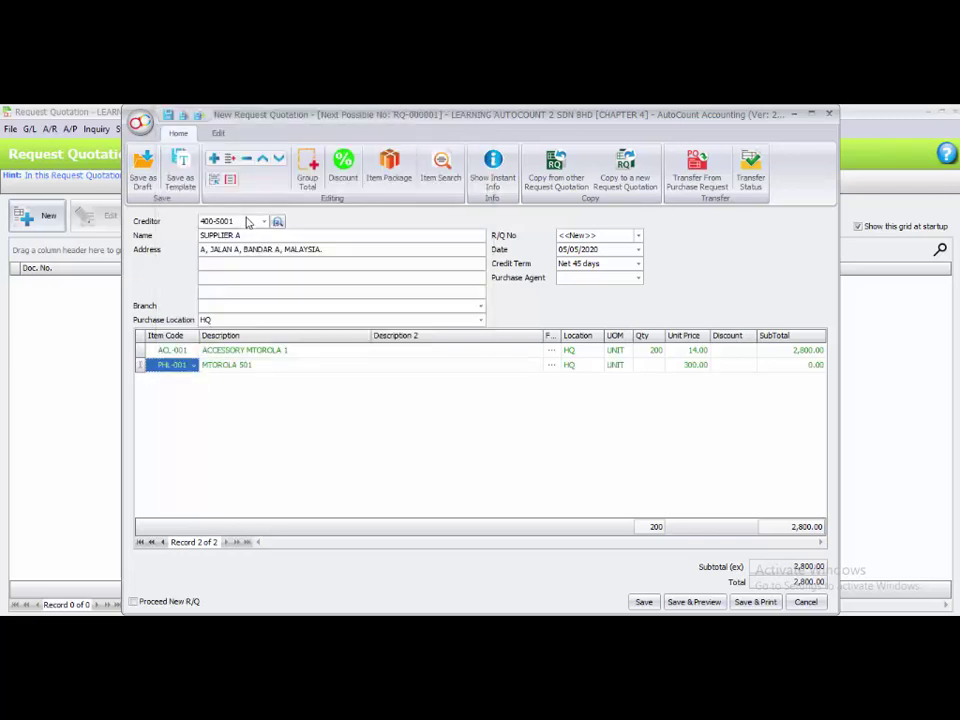
click(643, 364)
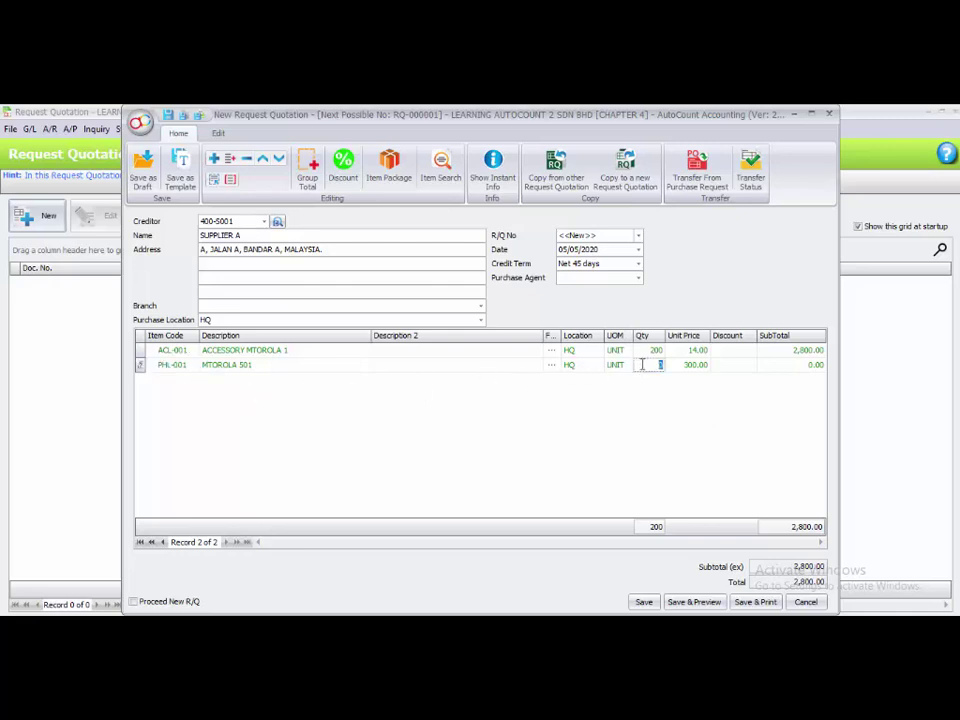
text(300)
key(Return)
Add a third line for item PHL-002, MTOROLA 509, with quantity 10, and save the quotation with Proceed New R/Q enabled
right_click(199, 421)
click(228, 424)
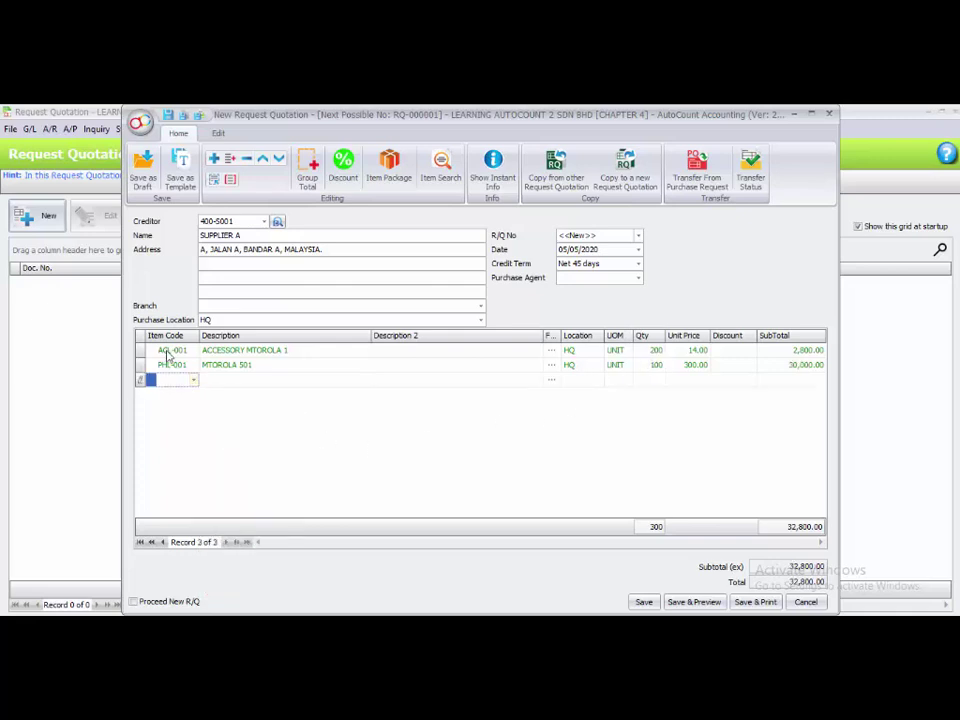
click(193, 381)
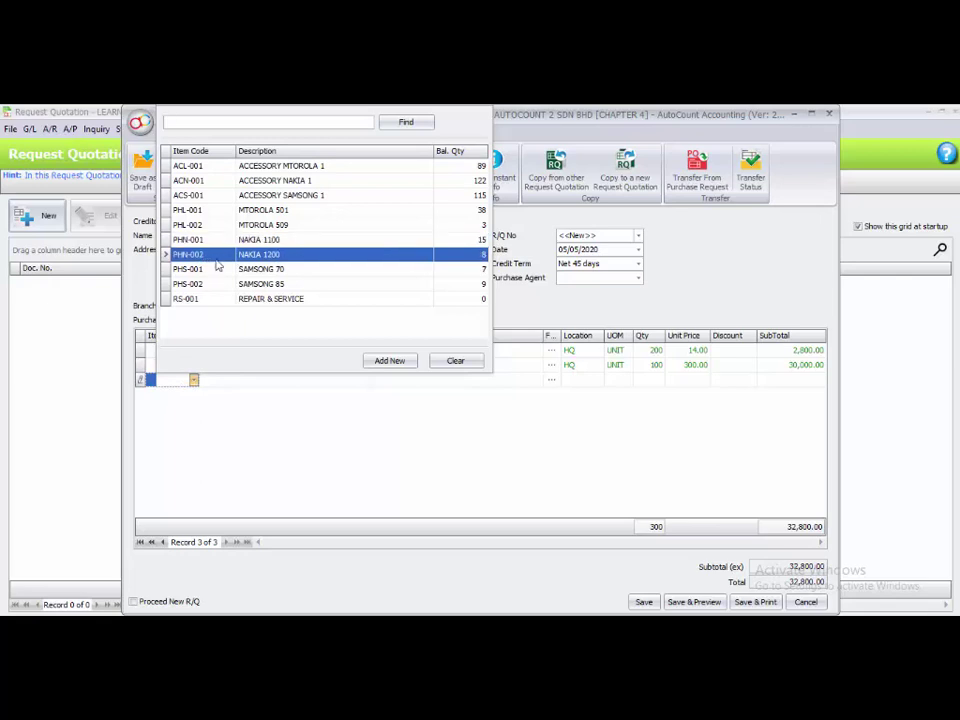
click(232, 225)
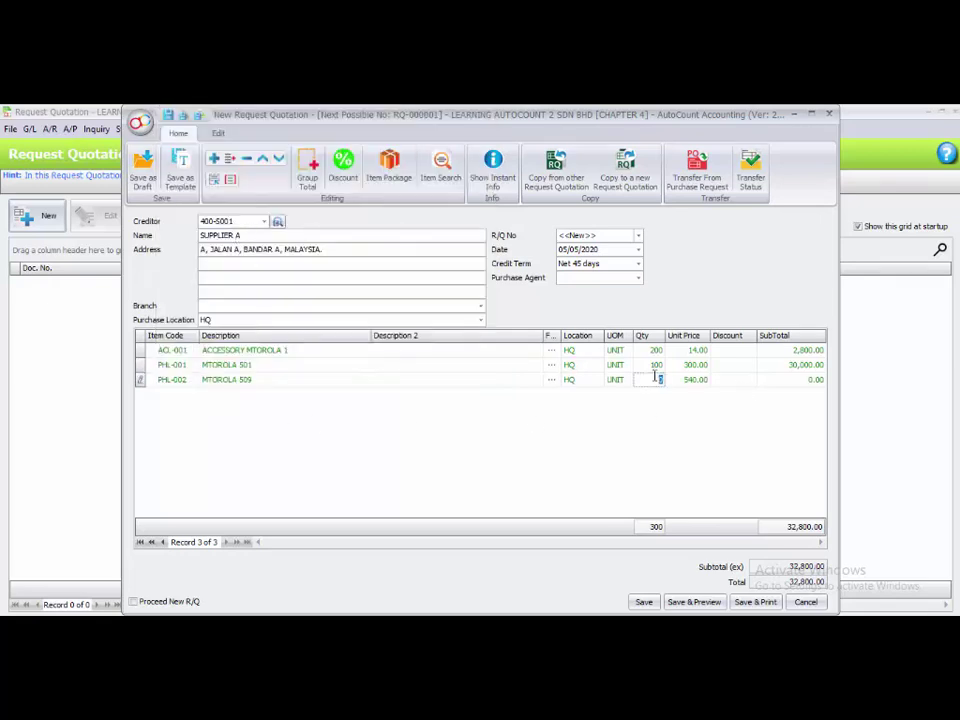
click(655, 378)
text(10)
key(Return)
click(186, 602)
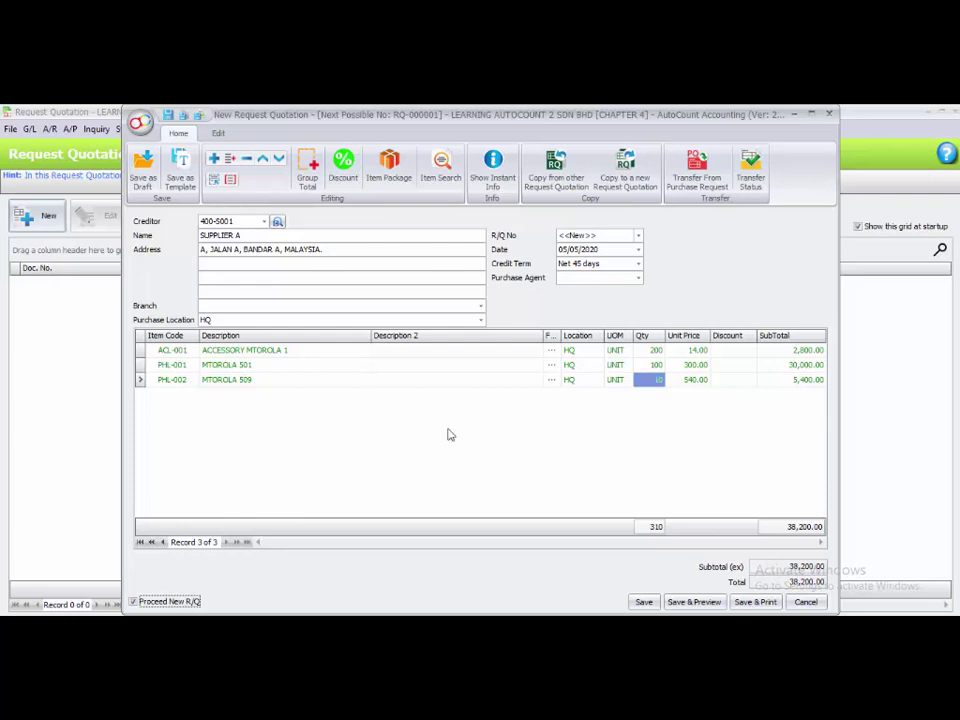
click(645, 603)
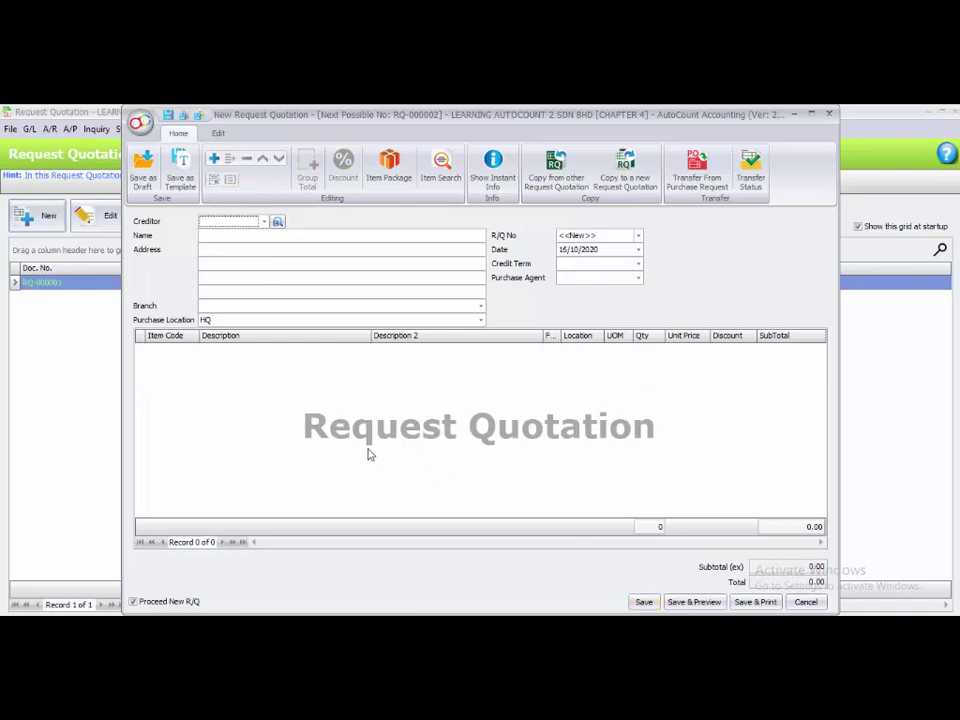
Set the new request quotation's creditor to SUPPLIER B (400-S002) and its date to 05/05/2020
click(264, 222)
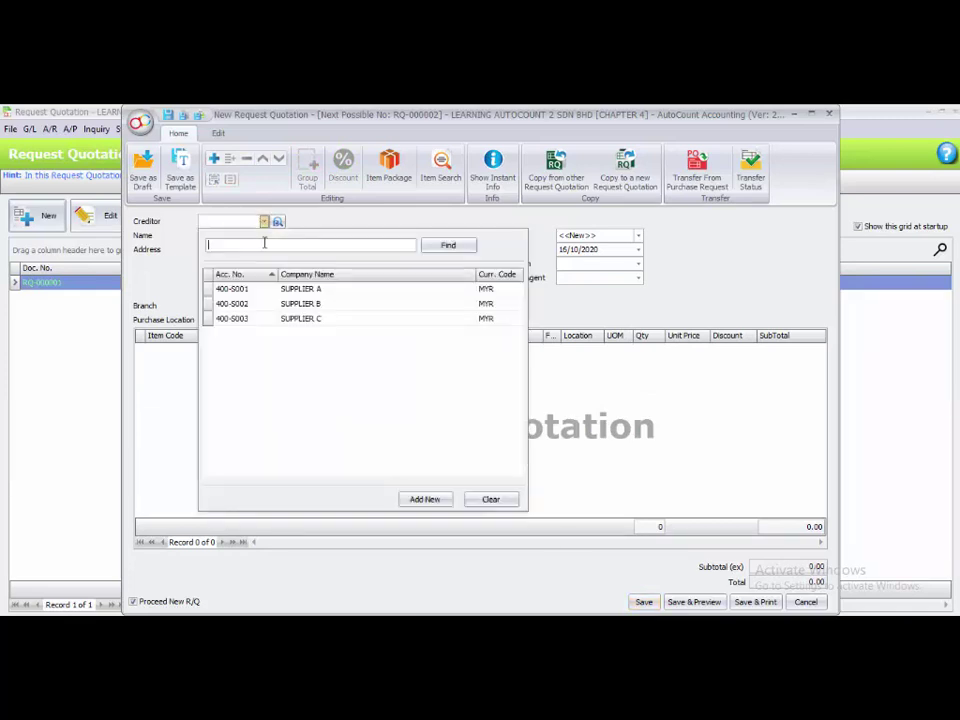
click(270, 304)
click(560, 249)
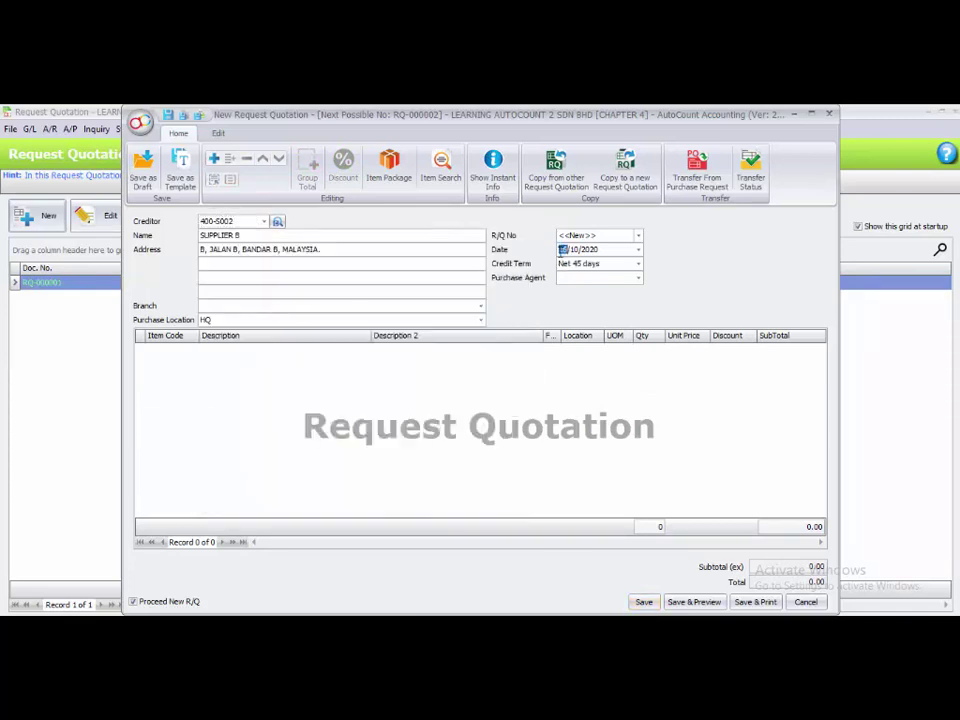
text(09052)
text(995)
key(Right)
key(Right)
text(2)
Add a detail line for item PHN-002, NAKIA 1200, to the SUPPLIER B quotation
right_click(208, 403)
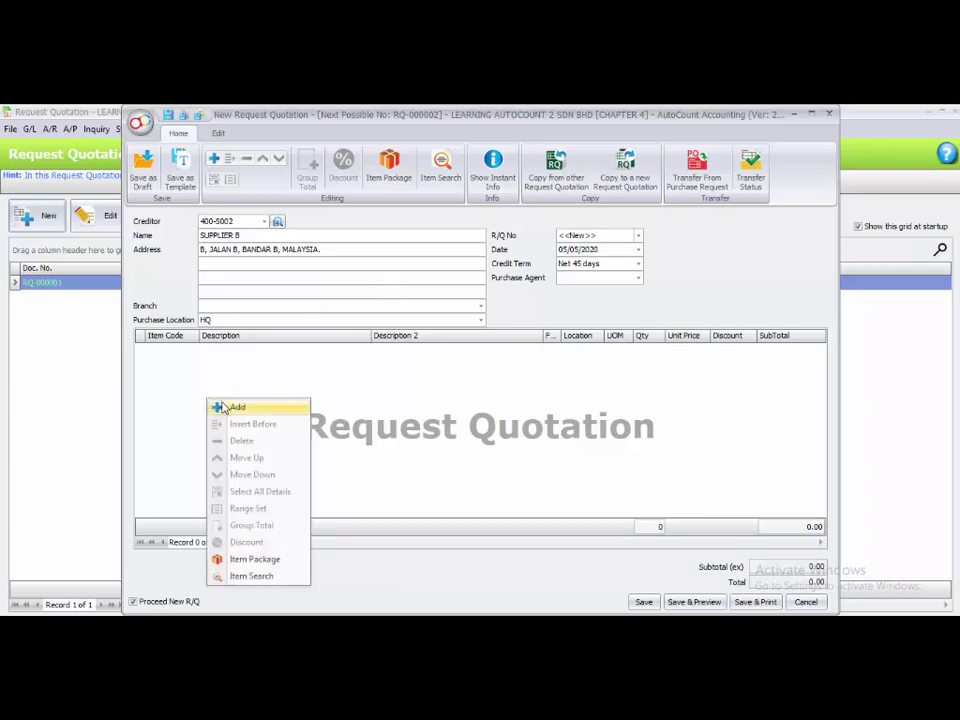
click(230, 407)
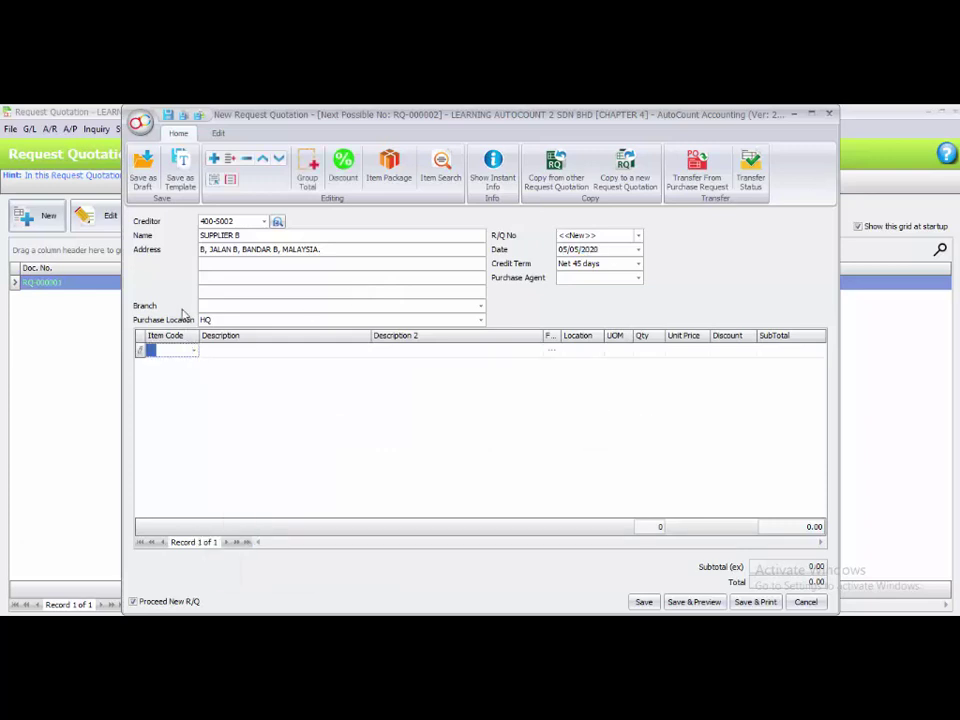
click(194, 353)
key(Down)
key(Down)
key(Down)
key(Down)
key(Down)
key(Down)
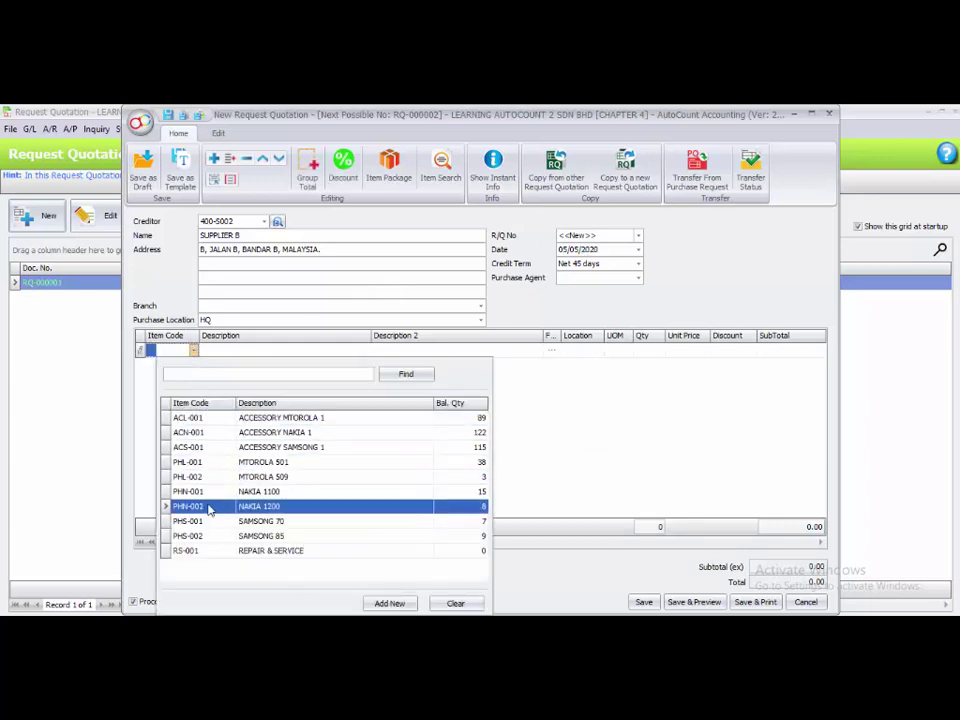
key(Return)
Set the quantity of the PHN-002 line to 30
click(647, 354)
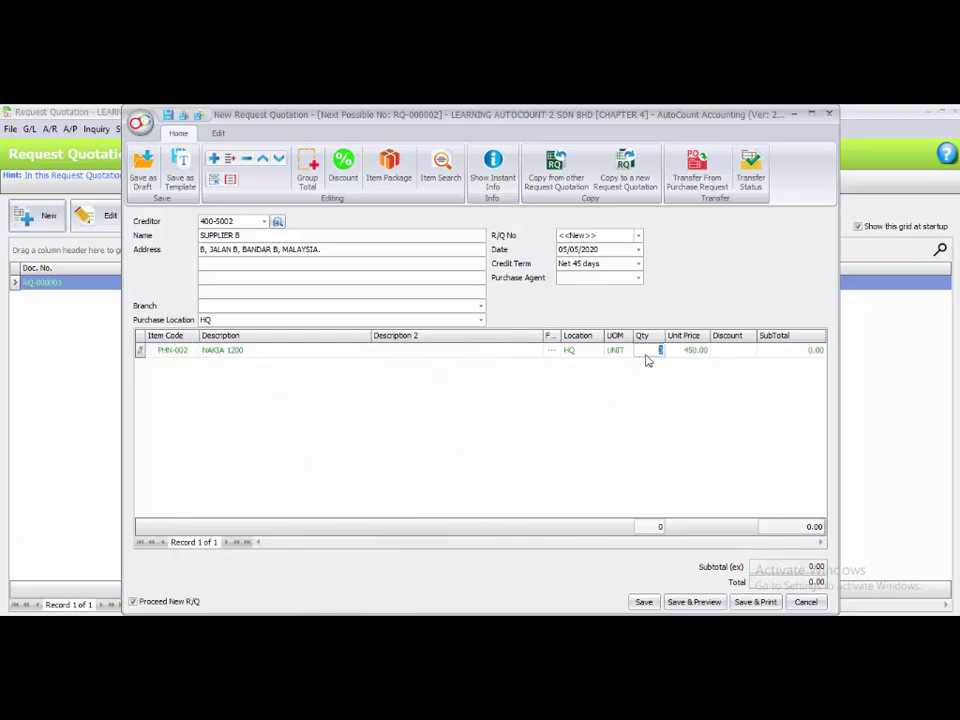
text(45)
click(627, 404)
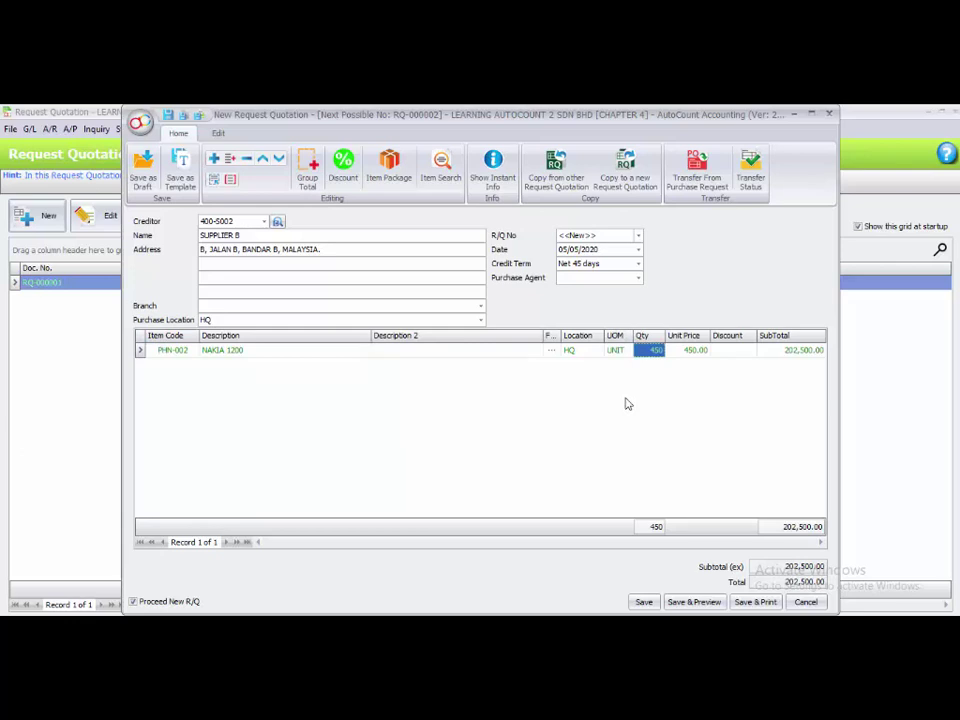
click(641, 349)
text(12)
text(0)
key(Return)
Save the SUPPLIER B quotation with Proceed New R/Q turned off, and close the request quotation list
click(147, 603)
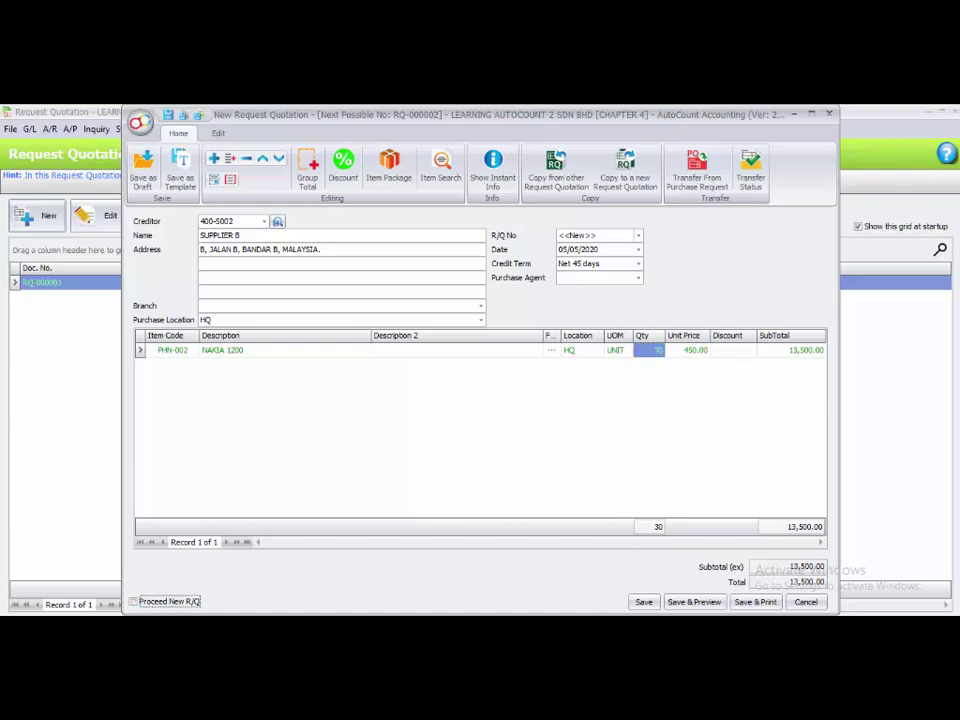
click(644, 602)
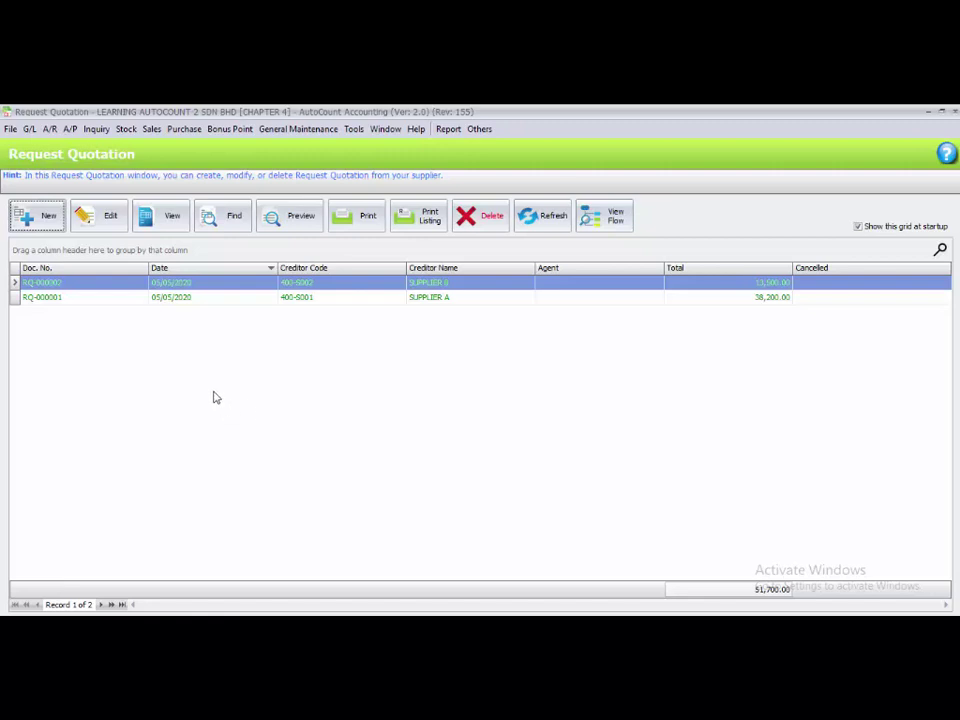
click(955, 113)
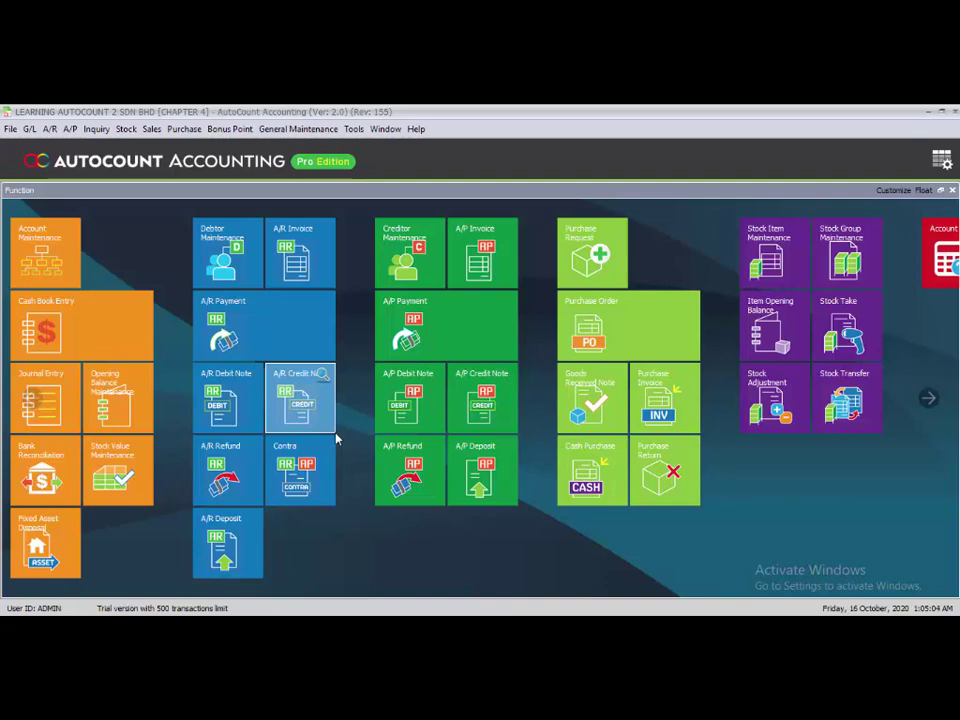
Start a new purchase order for creditor SUPPLIER A (400-S001)
click(178, 130)
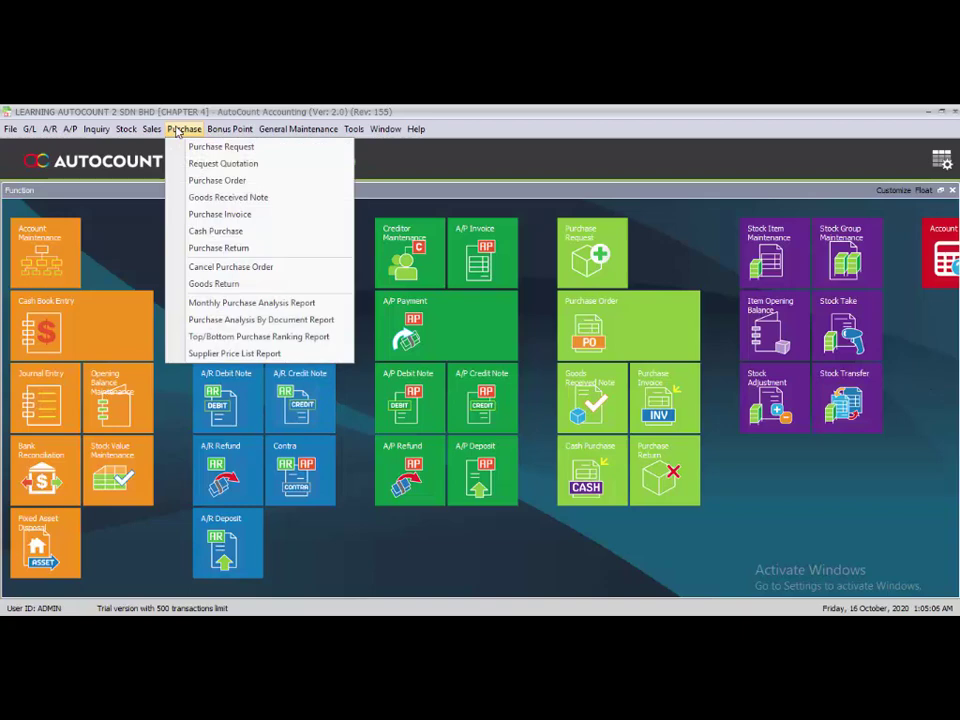
click(258, 183)
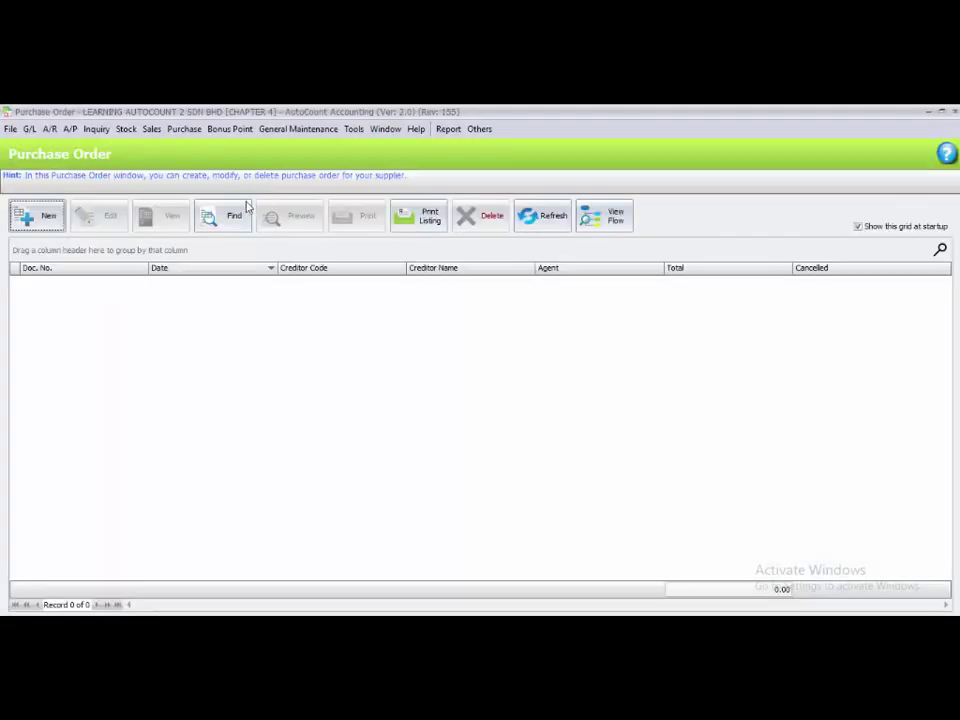
click(43, 222)
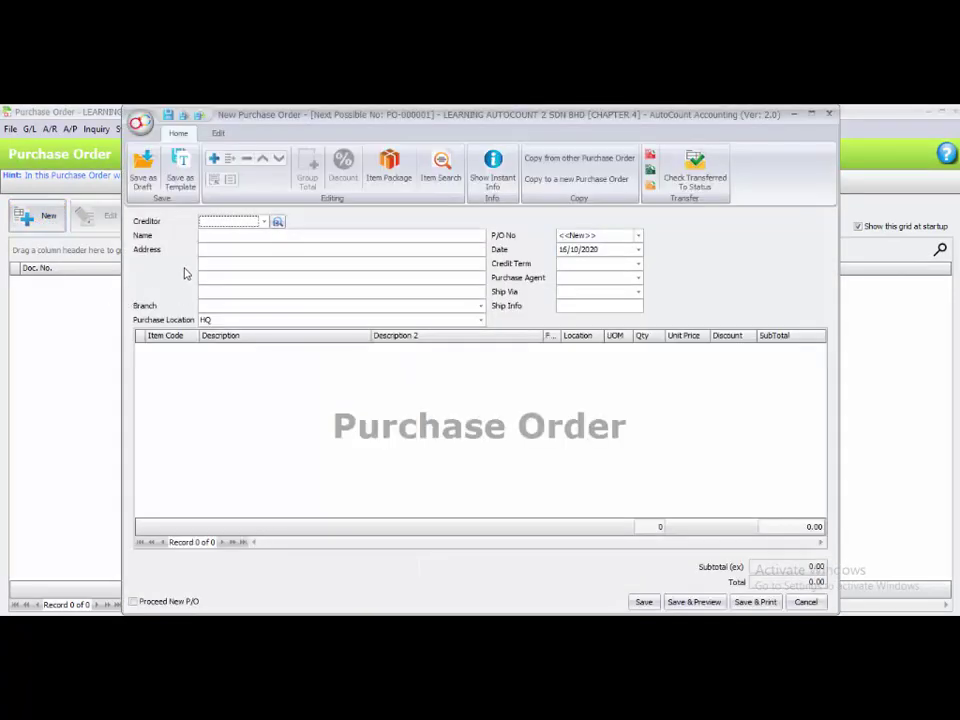
click(265, 222)
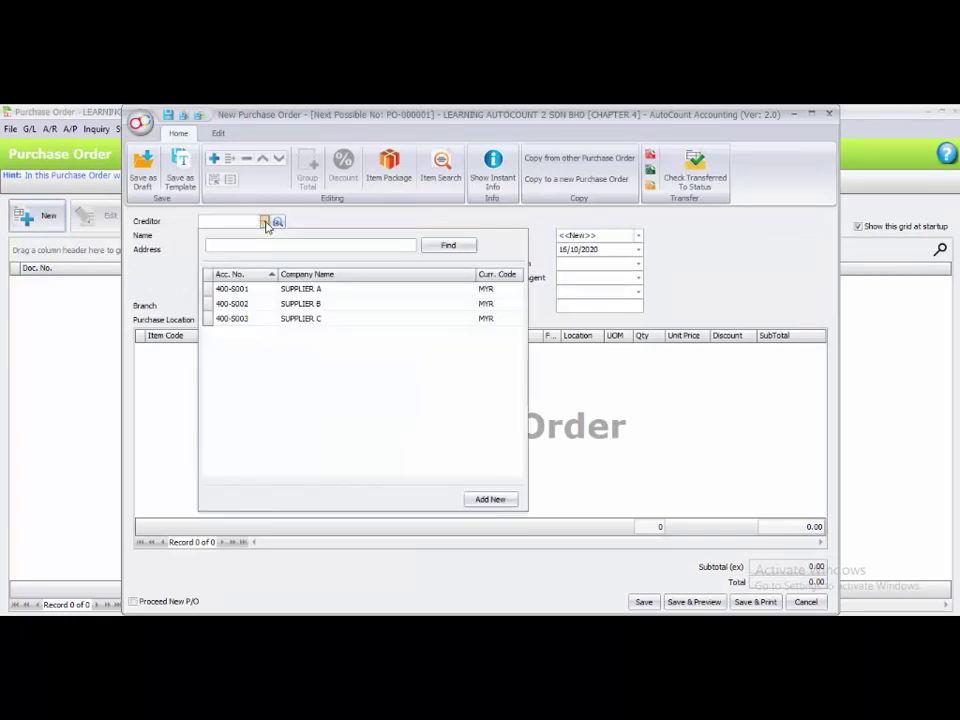
click(269, 290)
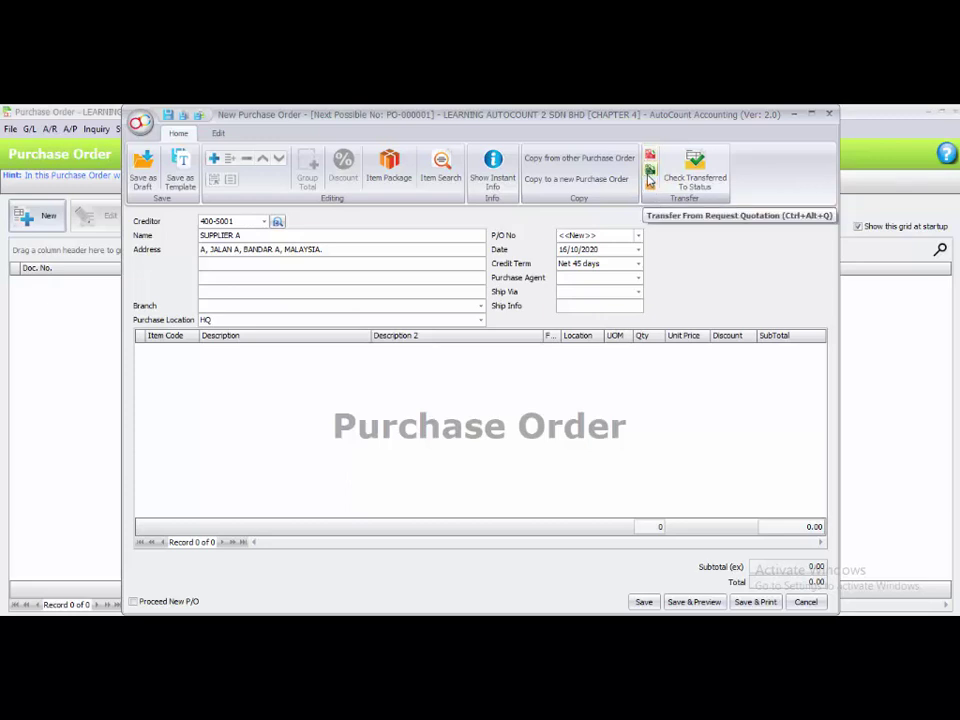
Transfer the full SUPPLIER A request quotation RQ-000001 into the purchase order with the Copy Full Details option
click(649, 179)
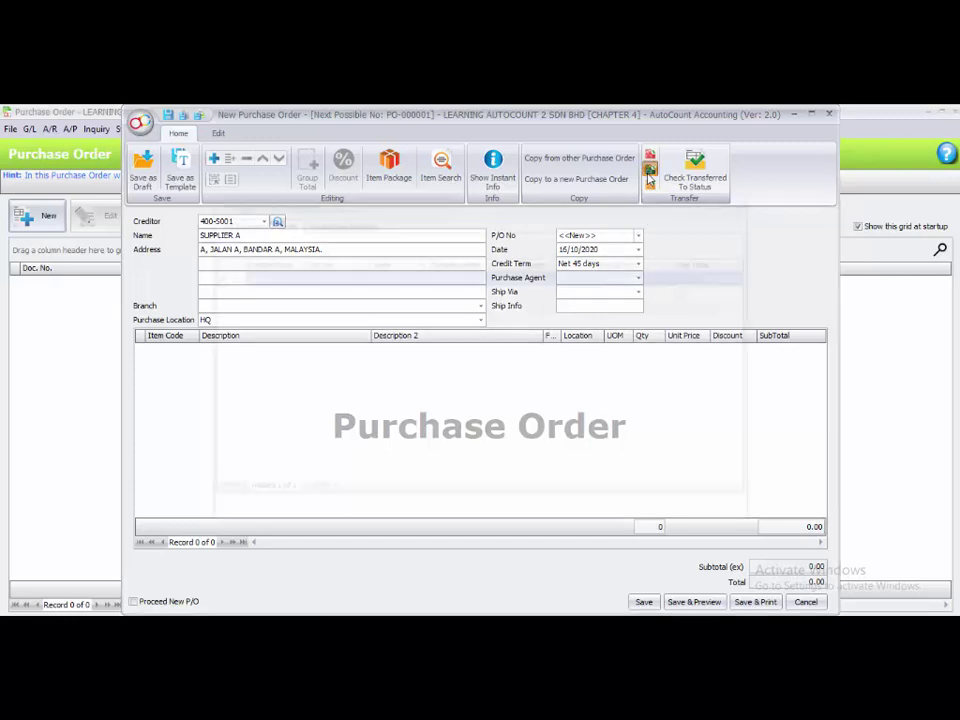
click(334, 343)
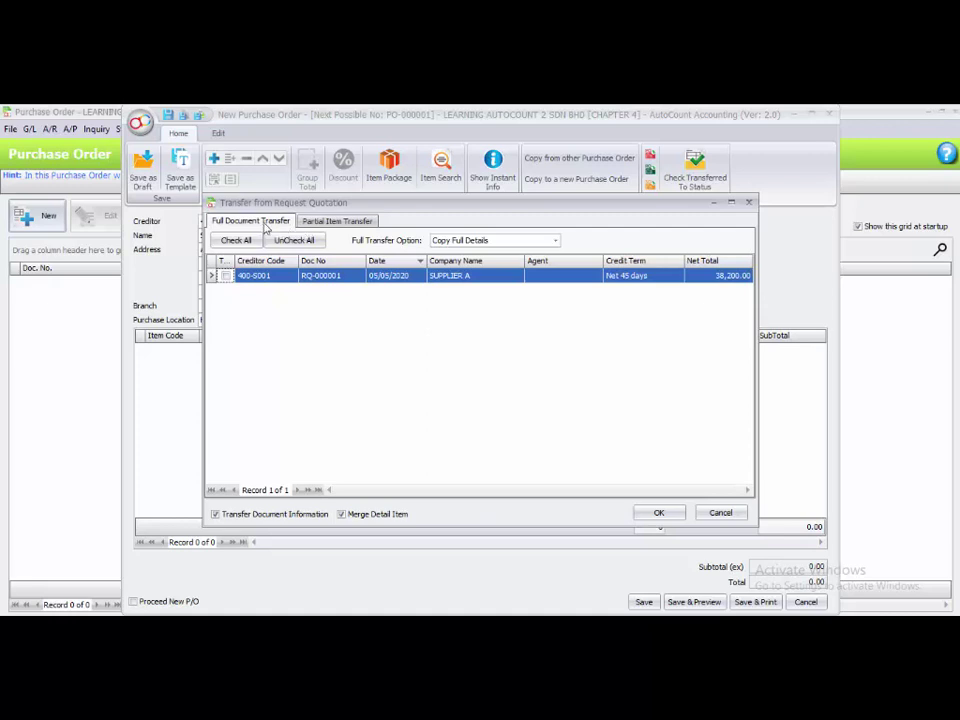
click(354, 228)
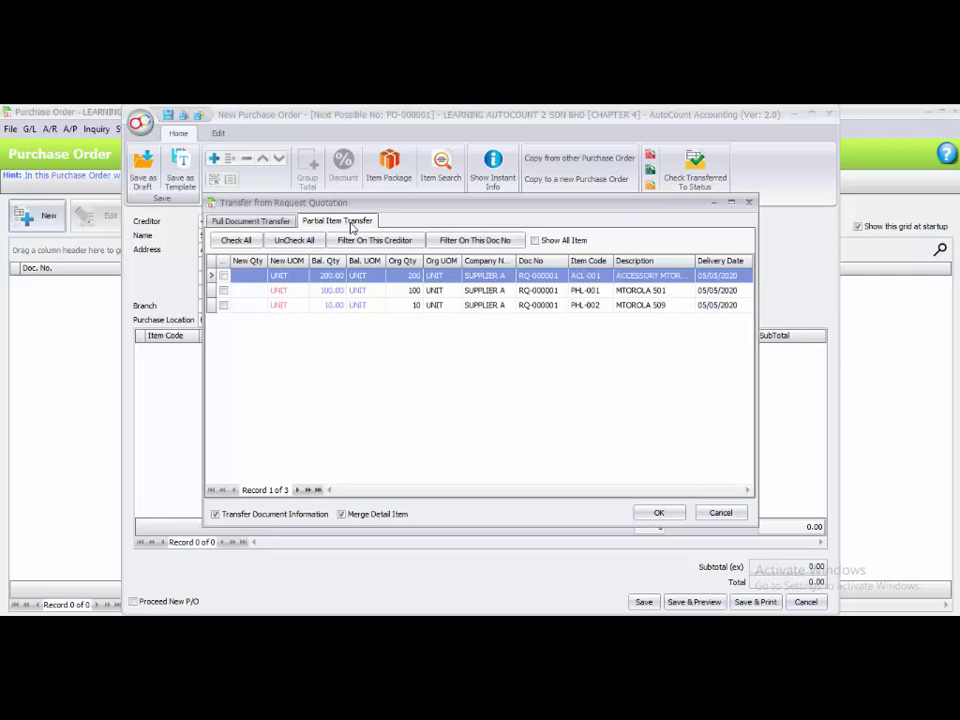
click(254, 224)
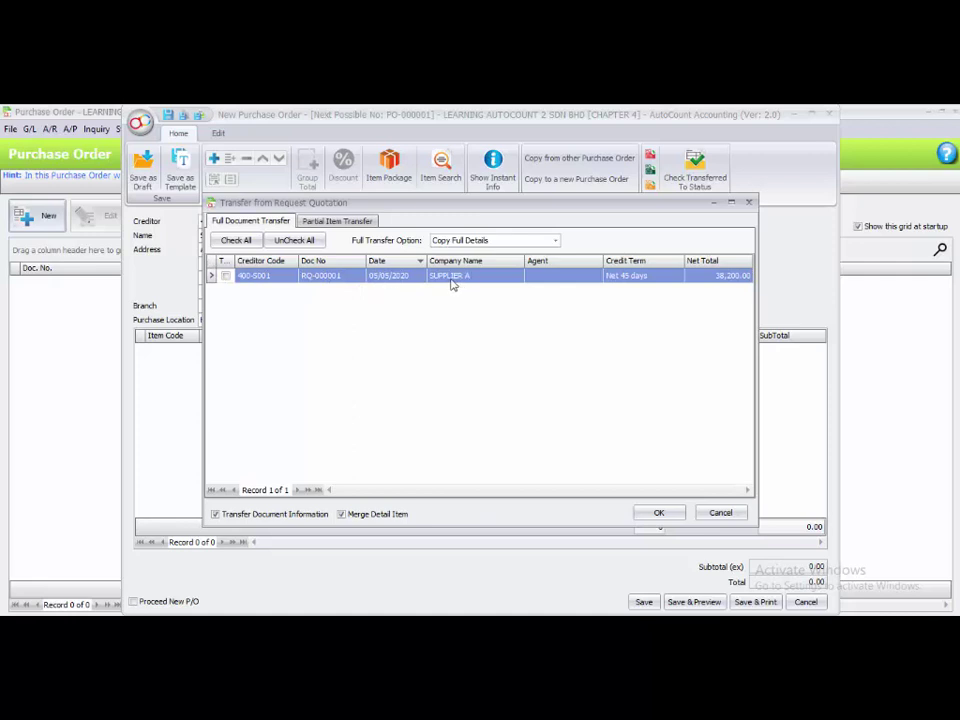
click(358, 224)
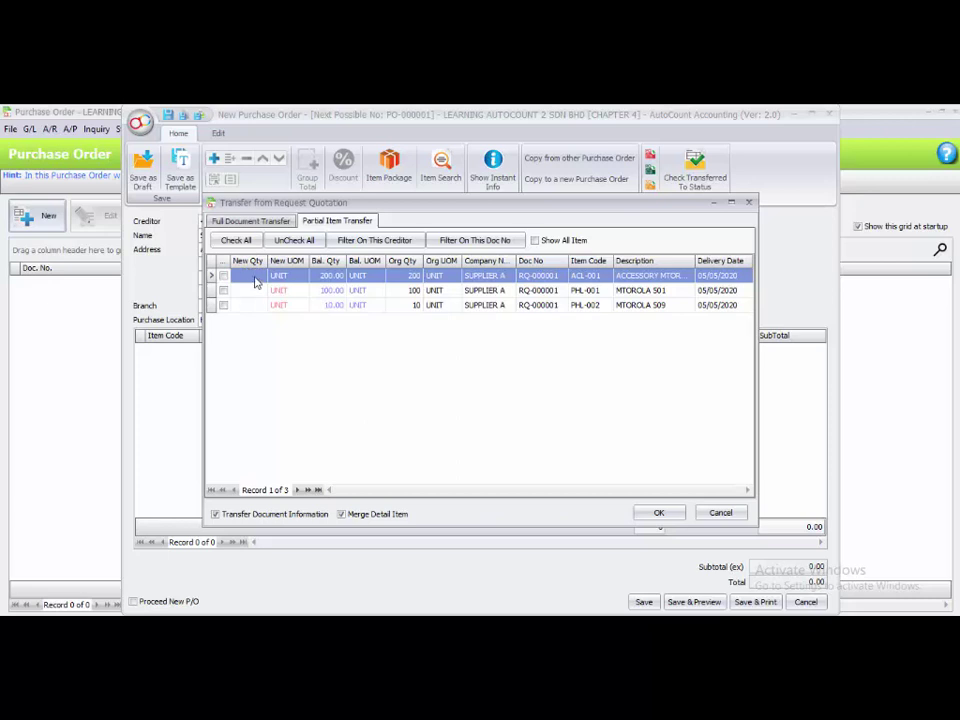
click(252, 221)
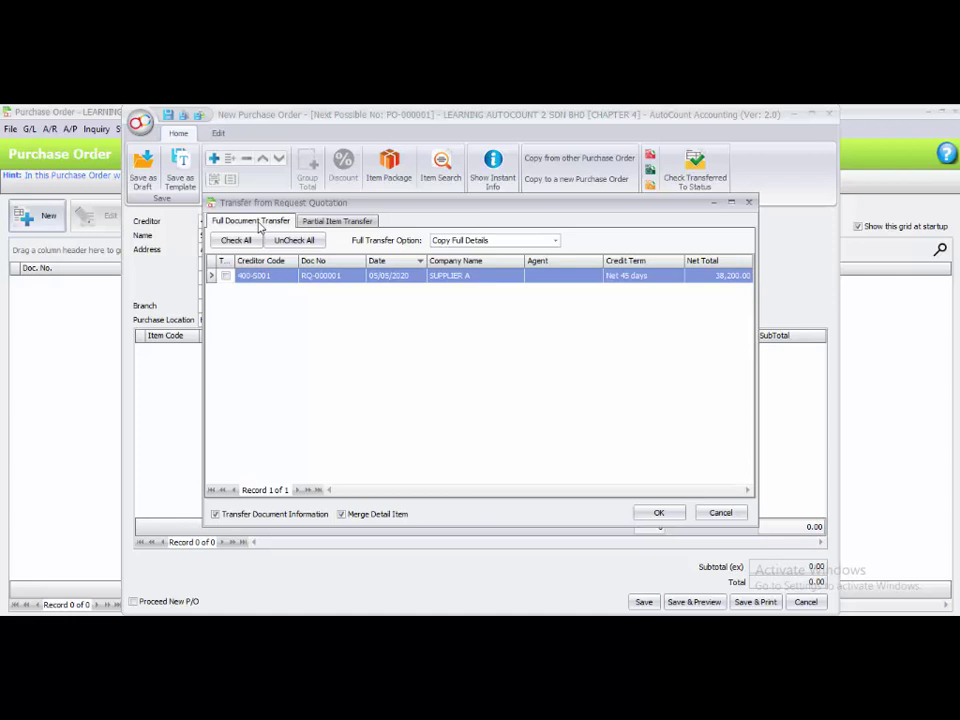
click(225, 275)
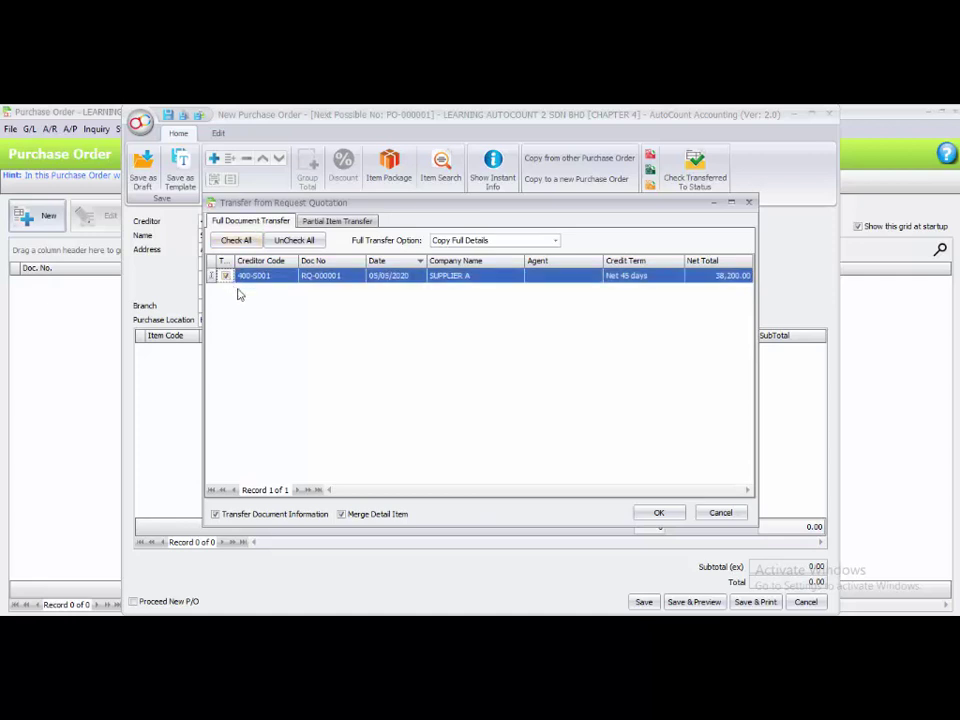
click(655, 515)
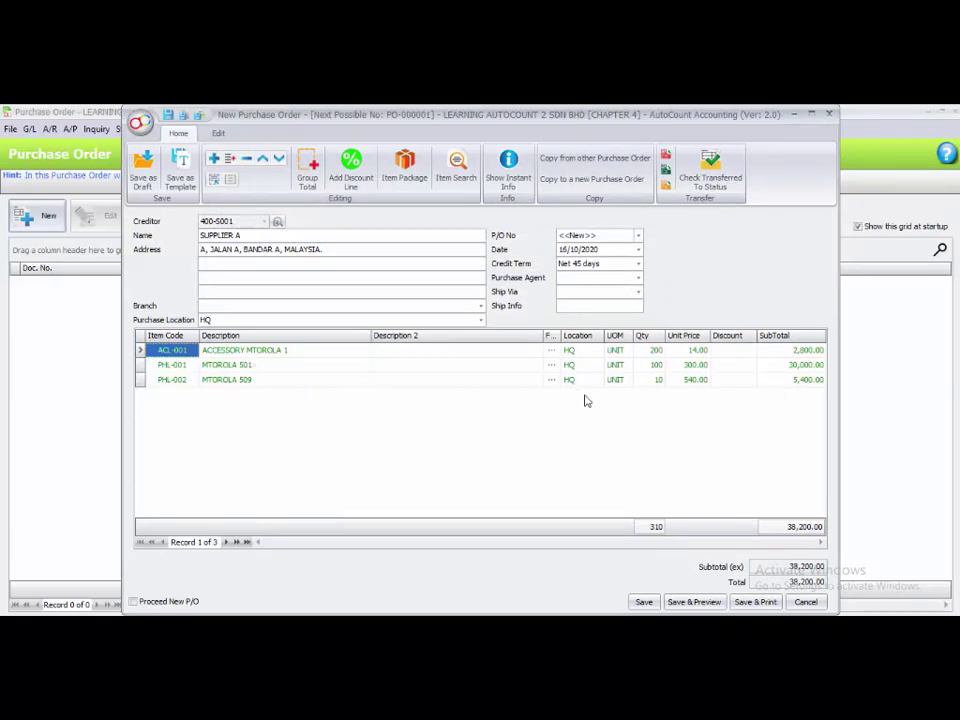
Set the SUPPLIER A purchase order date to 06/05/2020 and save it with Proceed New P/O turned on
click(563, 249)
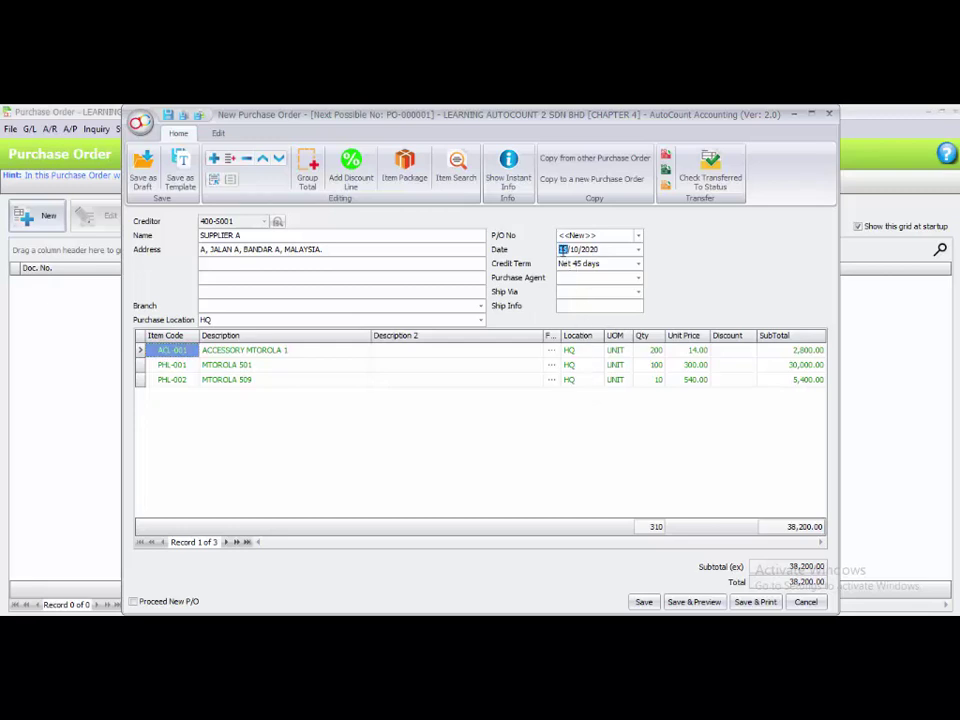
text(05)
text(05)
click(421, 455)
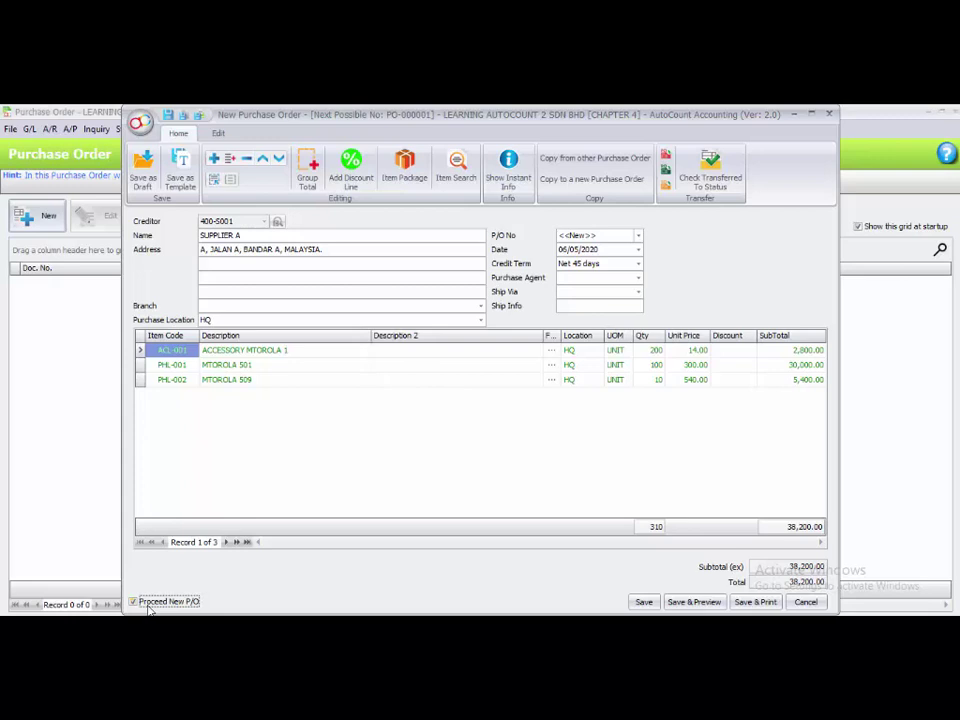
click(643, 603)
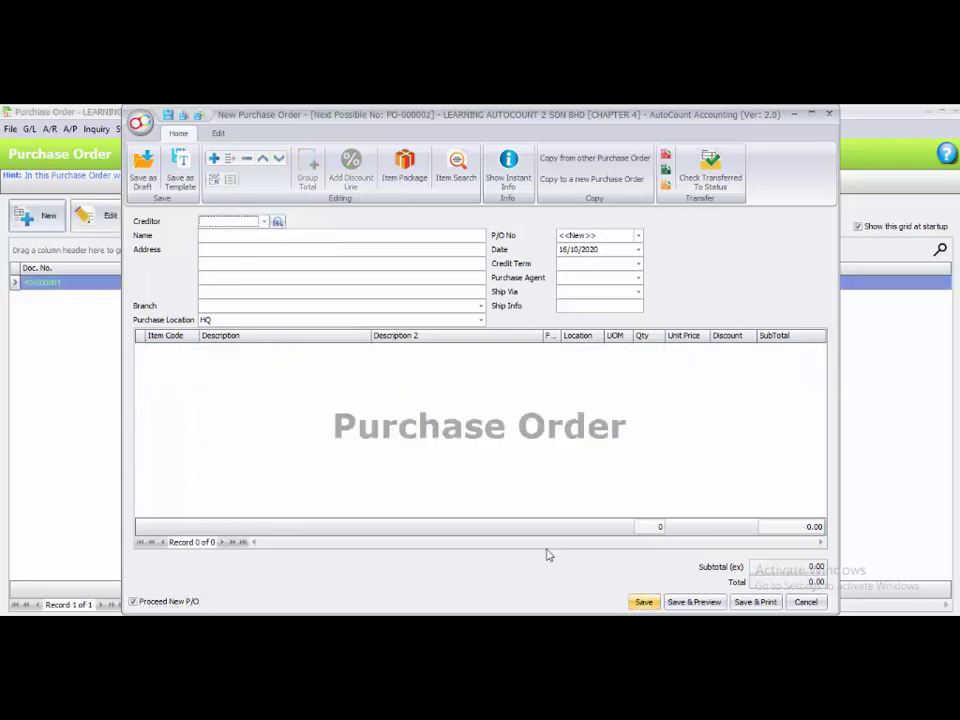
Choose creditor SUPPLIER B (400-S002) for the new purchase order and transfer the full request quotation RQ-000002 into it
click(265, 222)
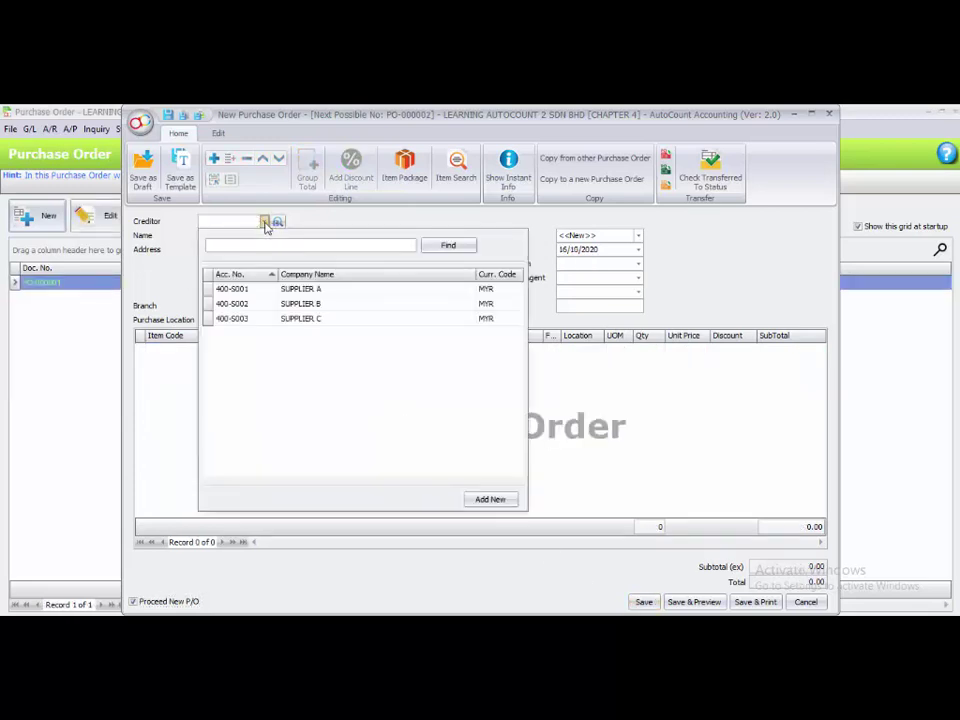
click(251, 303)
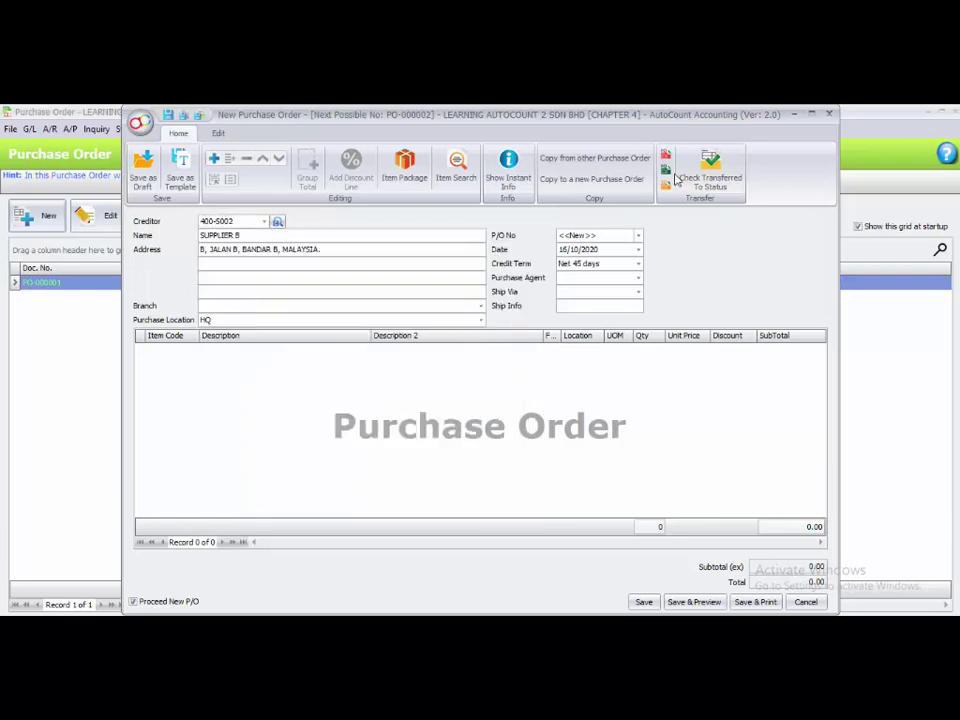
click(667, 177)
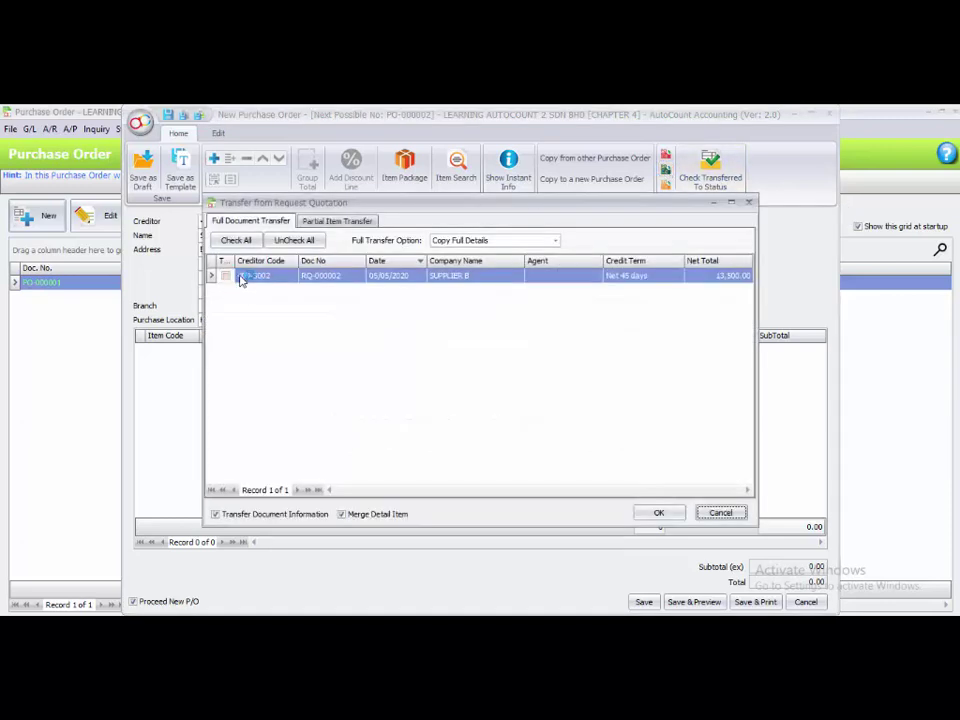
click(226, 276)
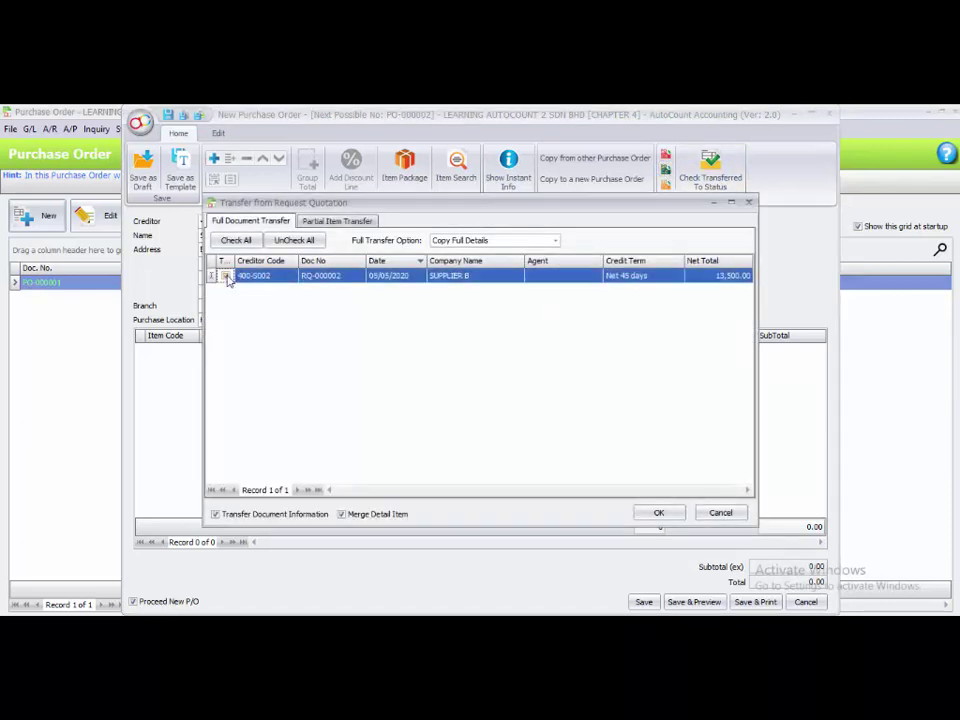
click(658, 514)
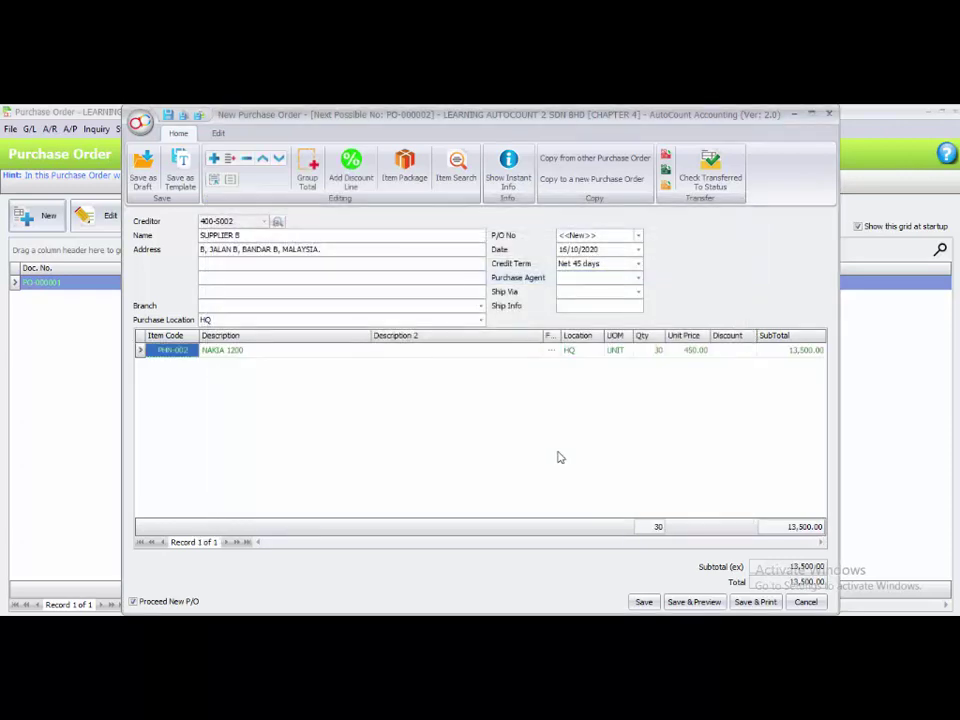
Set the date of the SUPPLIER B purchase order to 07/05/2020
click(563, 249)
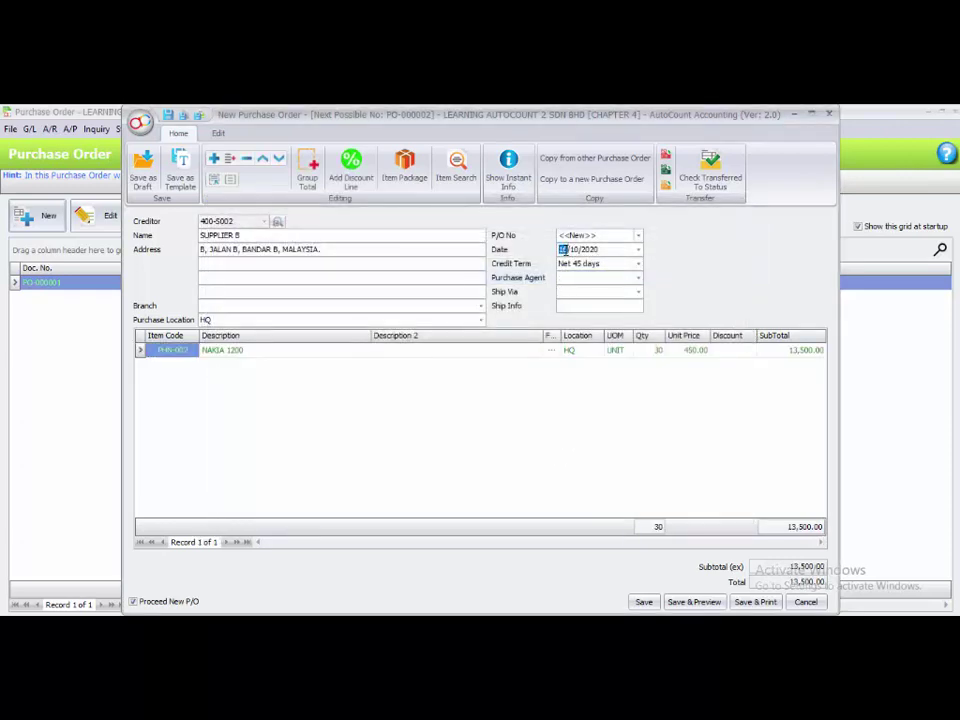
text(01/)
text(05)
click(619, 388)
Save the SUPPLIER B purchase order with Proceed New P/O turned off, and close the purchase order list
click(167, 601)
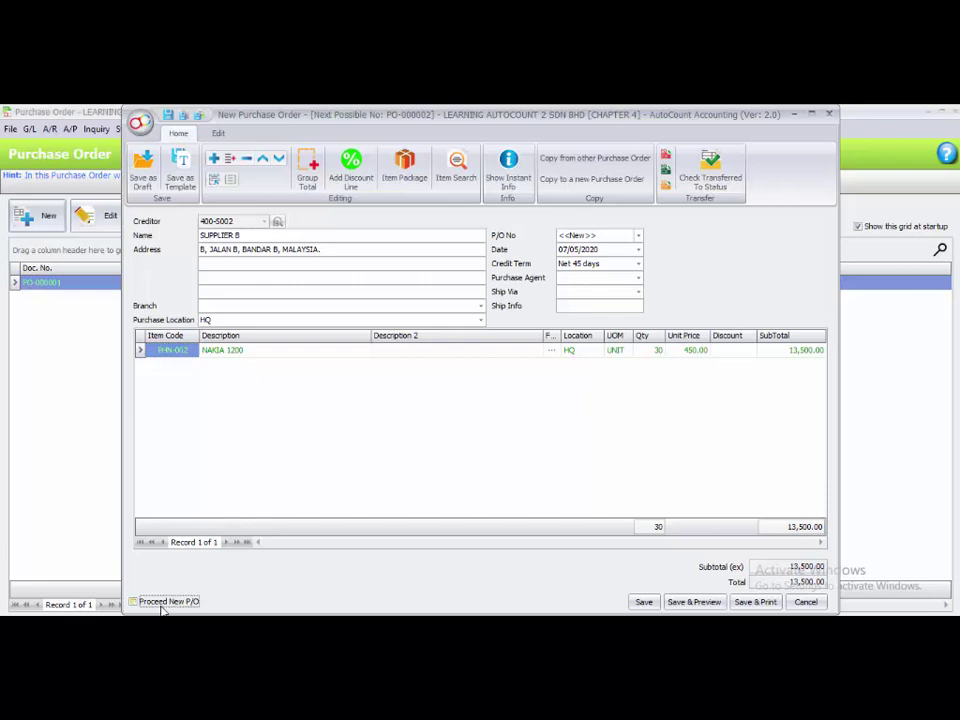
click(645, 603)
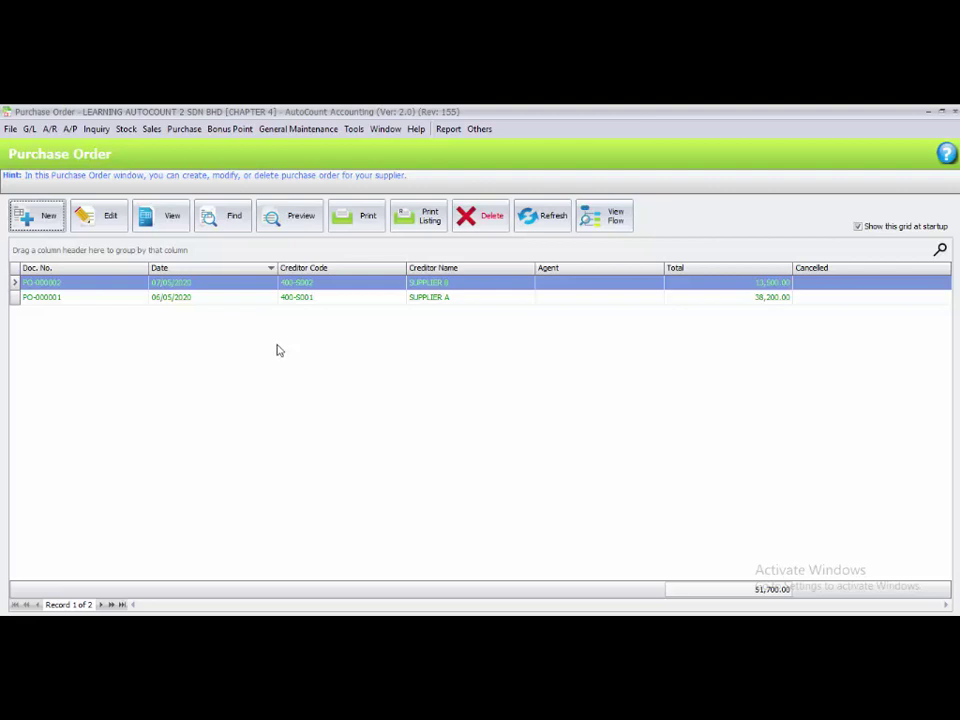
click(952, 120)
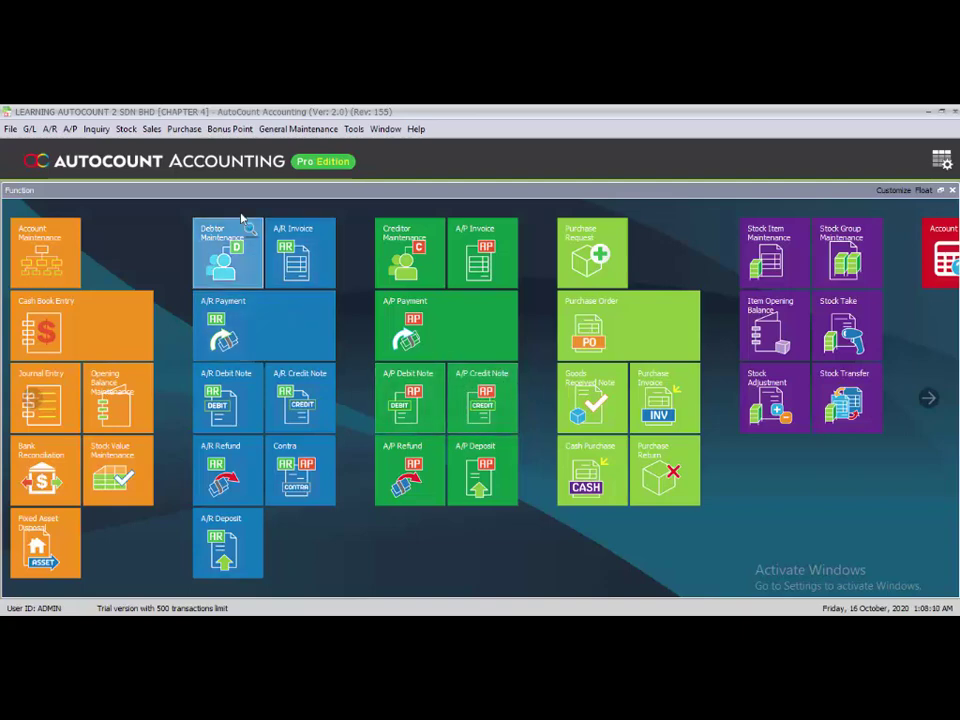
Start a new goods received note for creditor SUPPLIER A (400-S001)
click(197, 130)
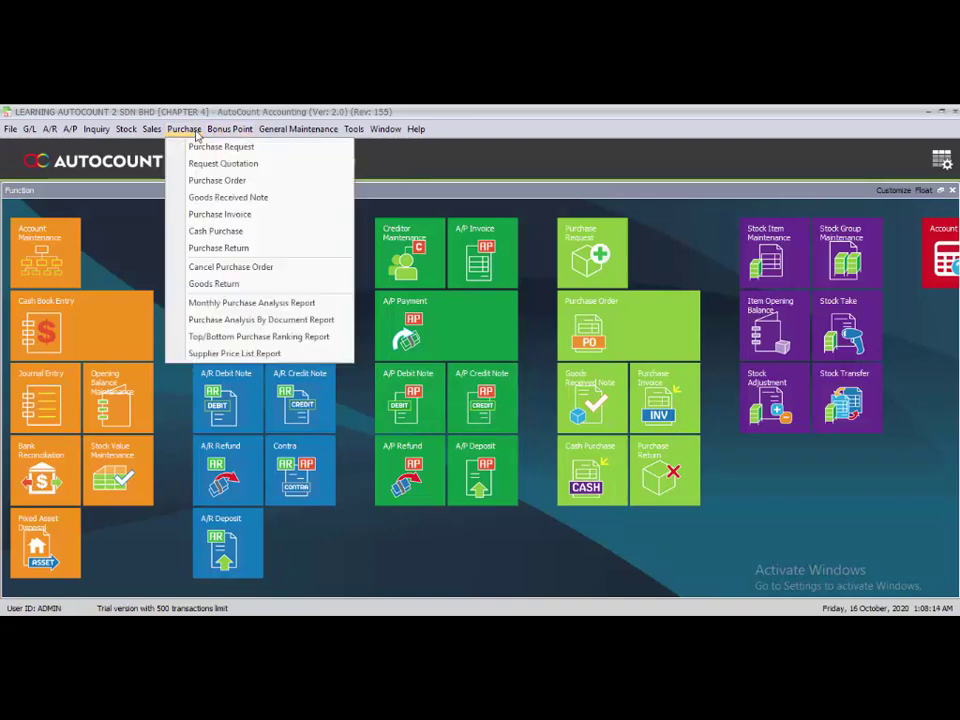
click(218, 198)
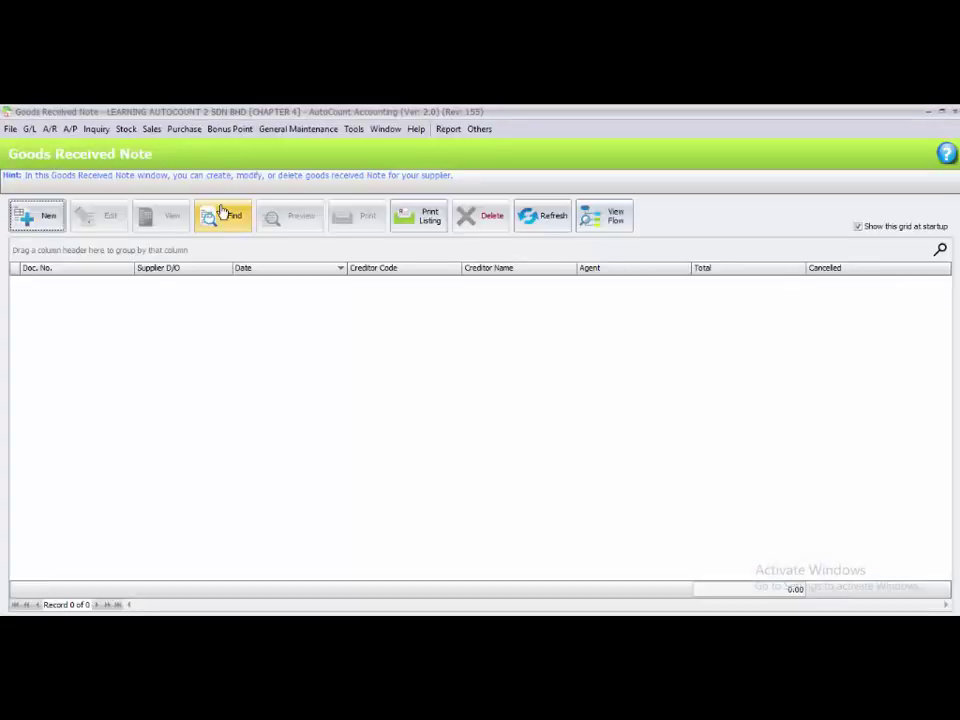
click(34, 220)
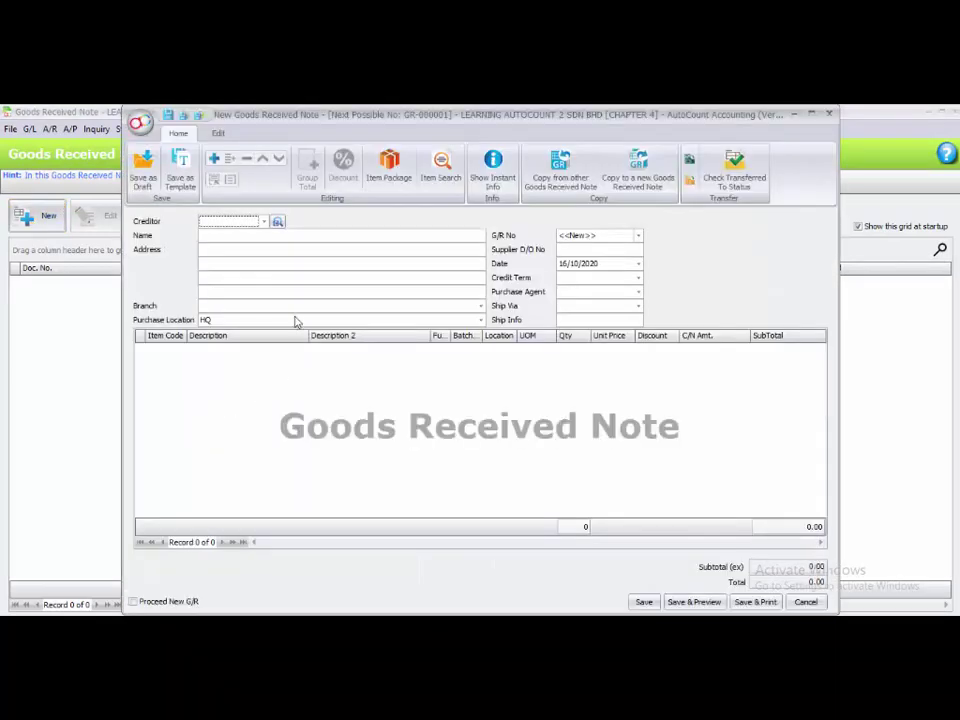
click(262, 226)
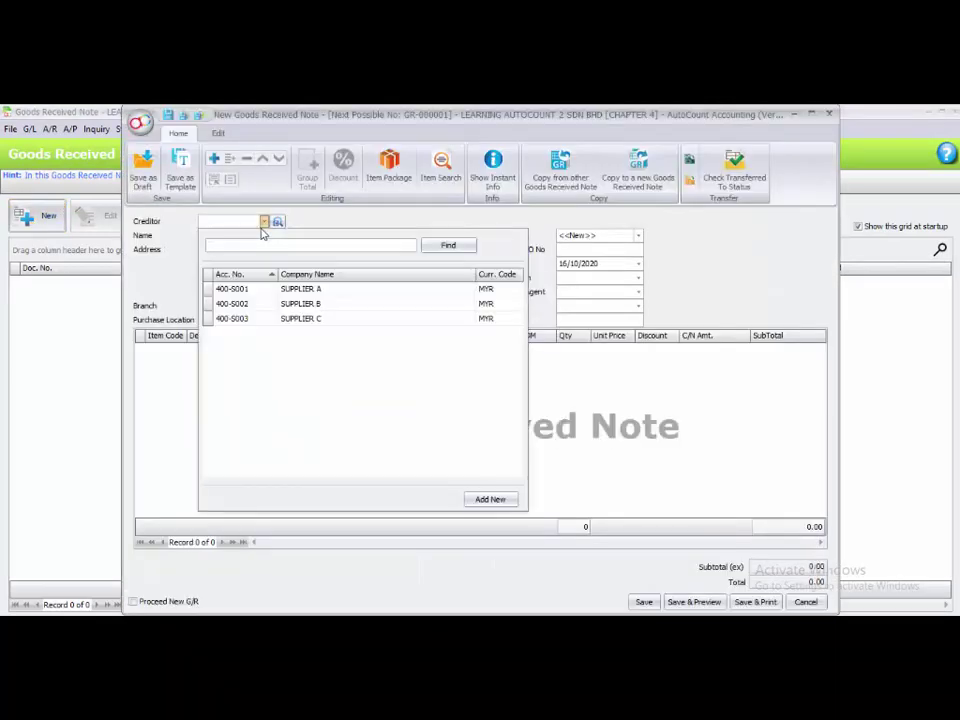
click(265, 288)
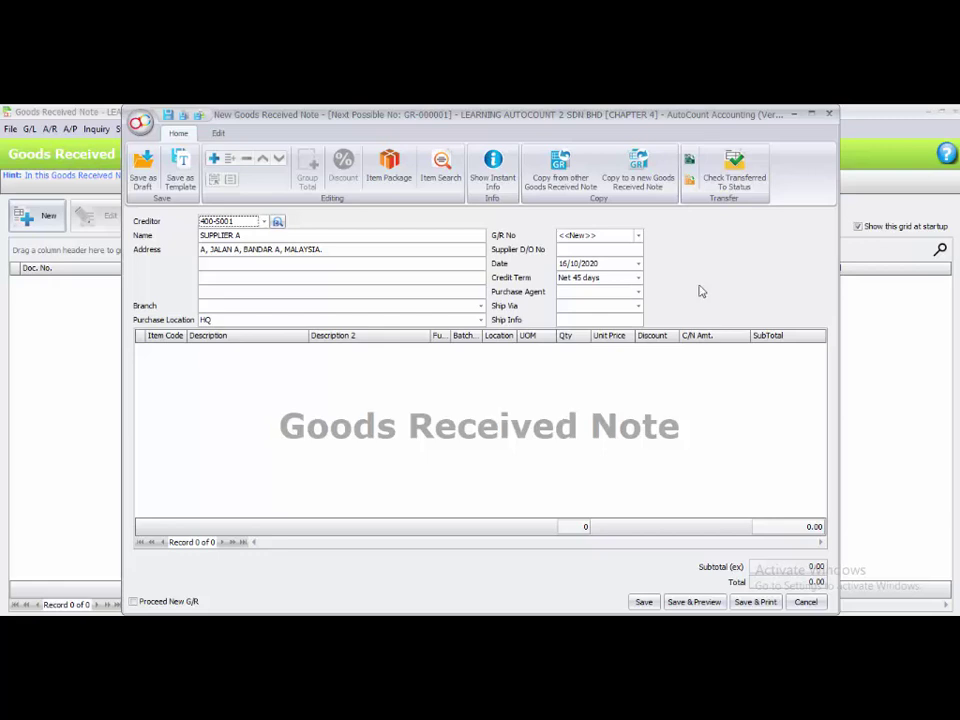
Start a partial item transfer from purchase order PO-000001 and mark item ACL-001 with a new quantity of 150
click(689, 186)
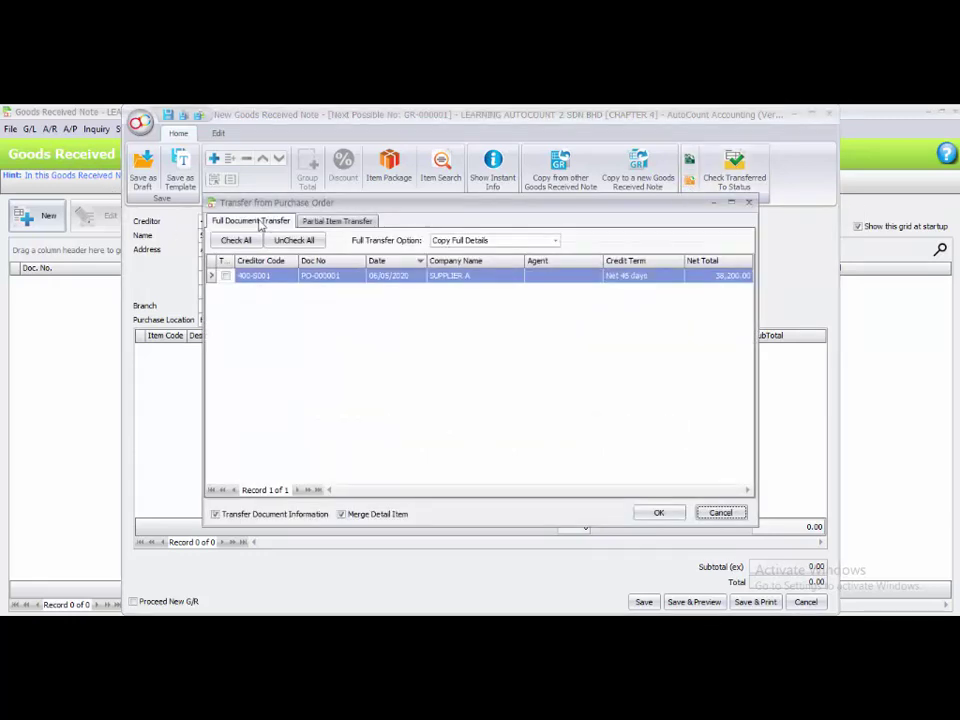
click(317, 222)
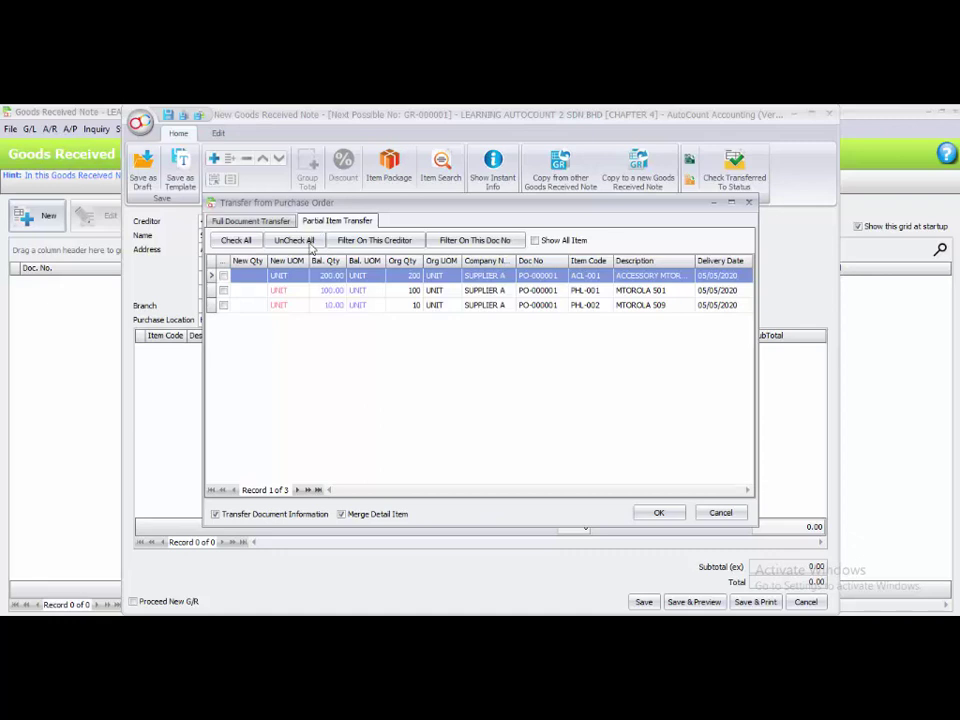
click(606, 278)
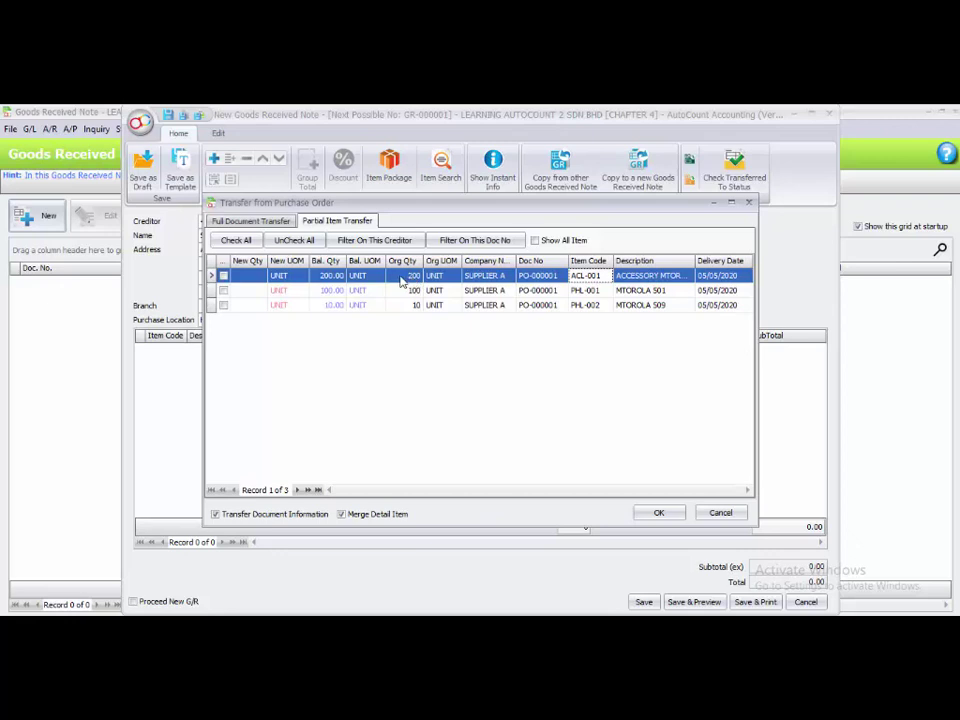
click(251, 278)
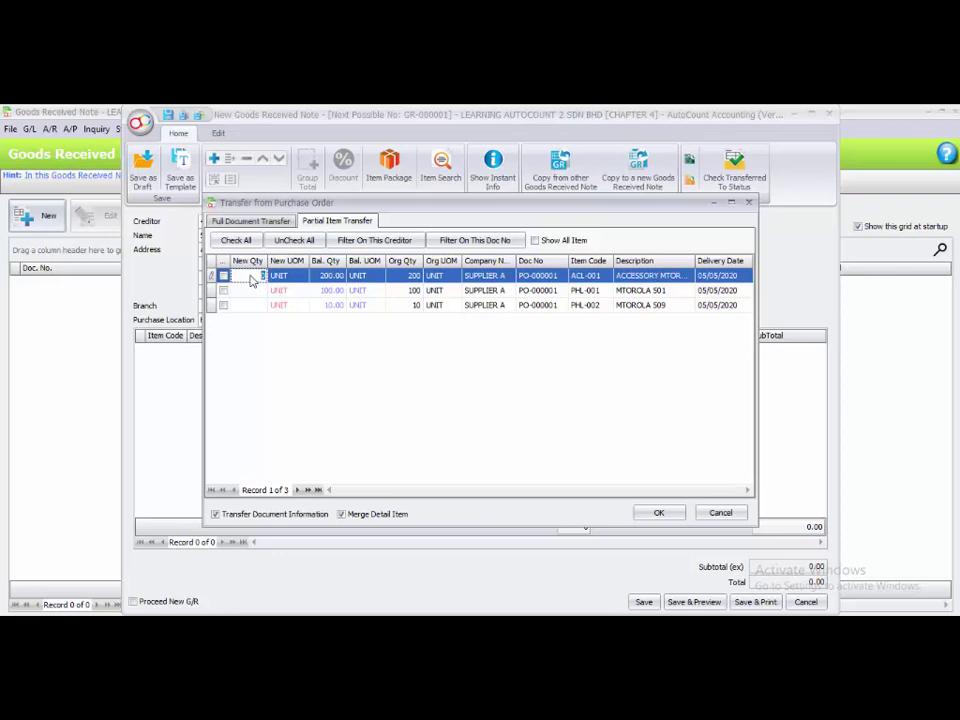
text(150)
key(Down)
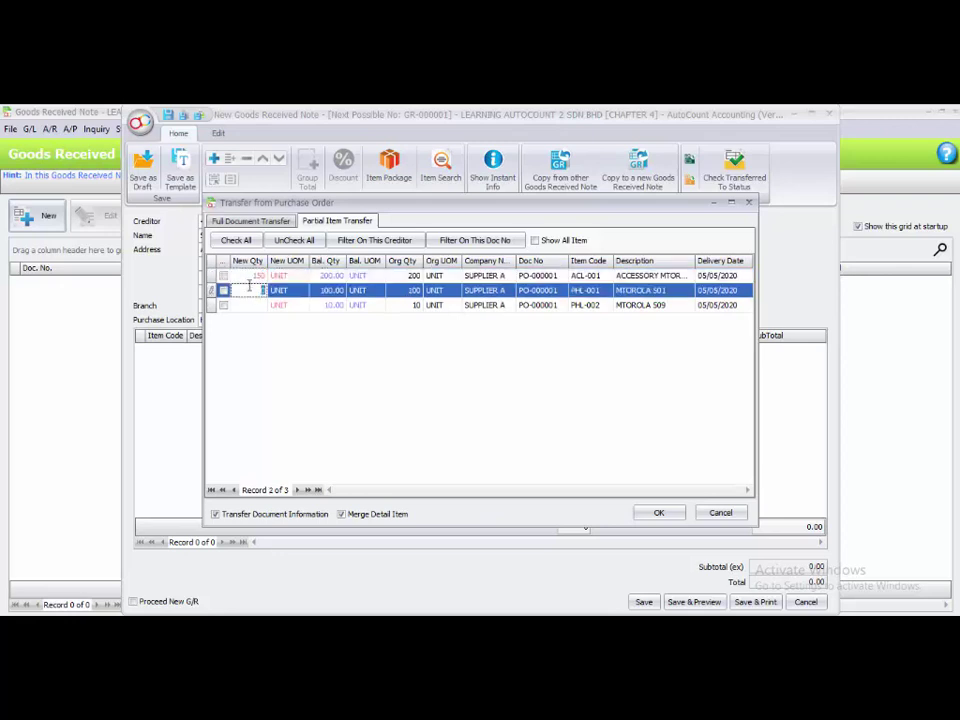
click(224, 276)
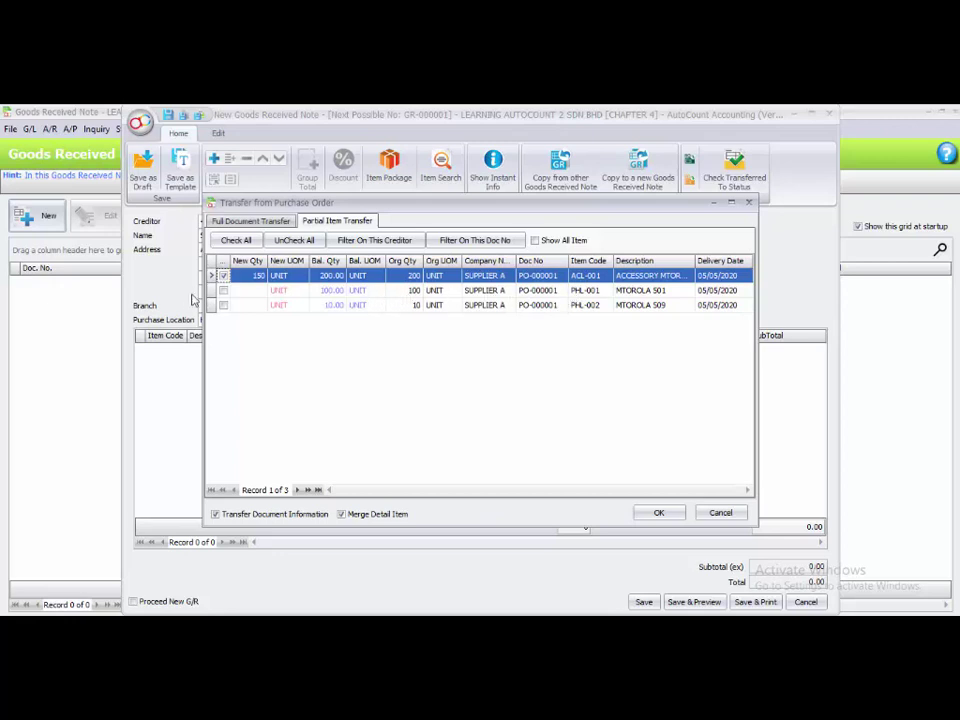
Mark item PHL-001 for transfer with a new quantity of 80, and item PHL-002 with its full quantity of 10
click(245, 291)
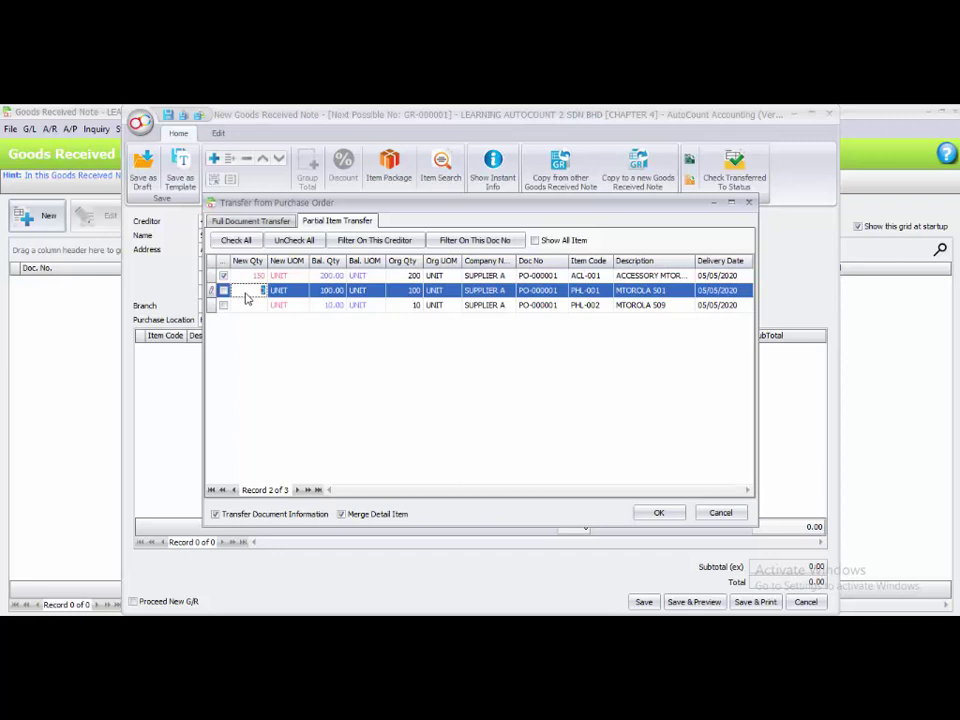
text(80)
key(Return)
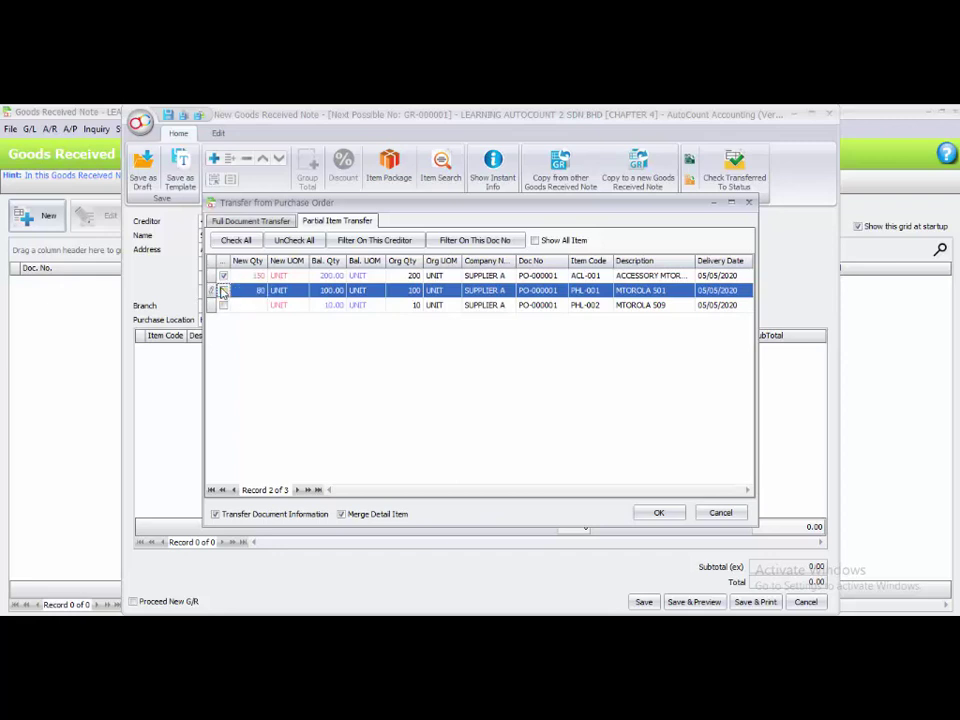
click(419, 308)
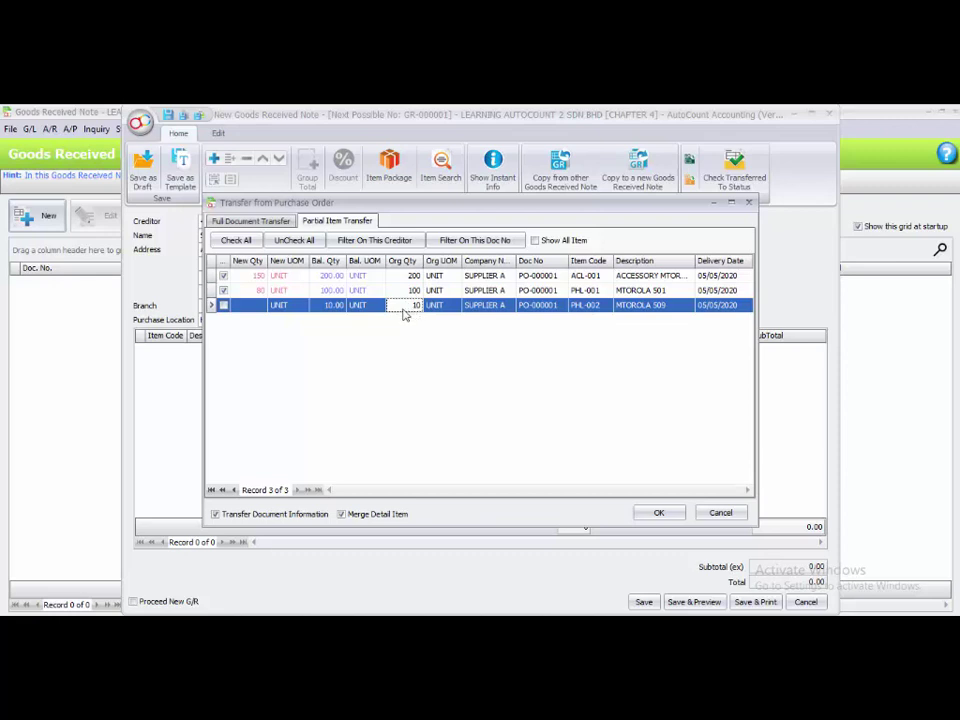
click(224, 306)
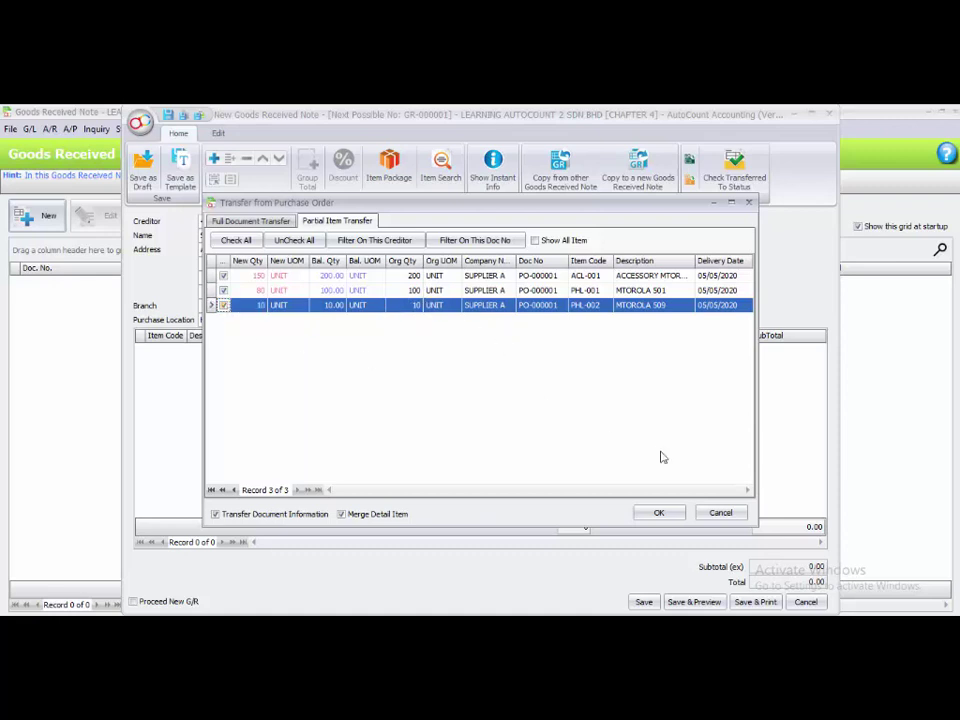
Transfer the marked purchase order items into SUPPLIER A's goods received note
click(659, 514)
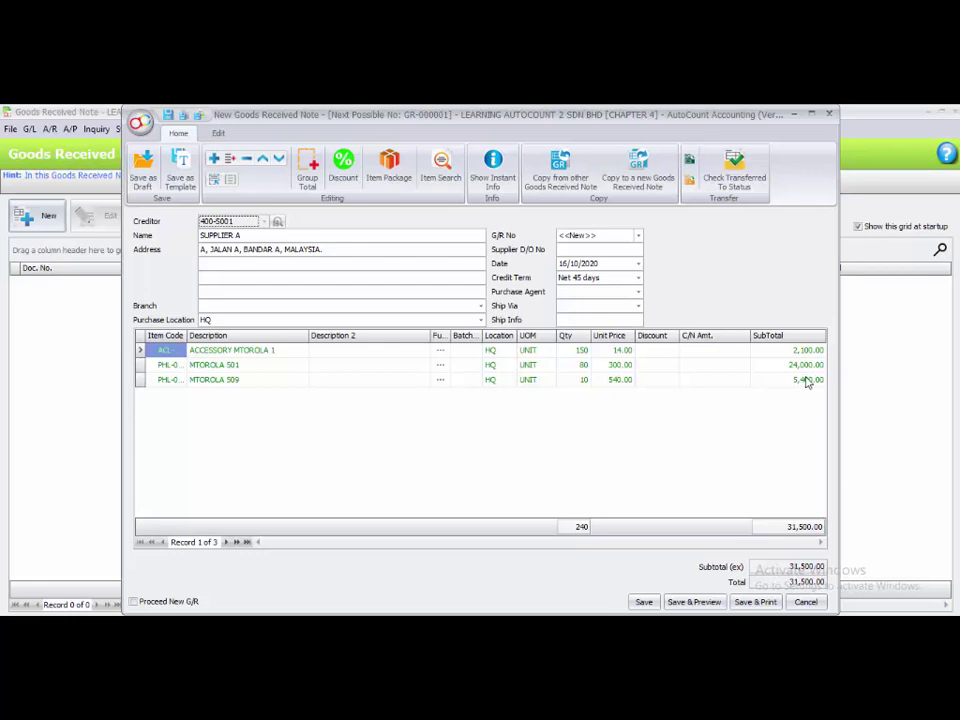
click(660, 446)
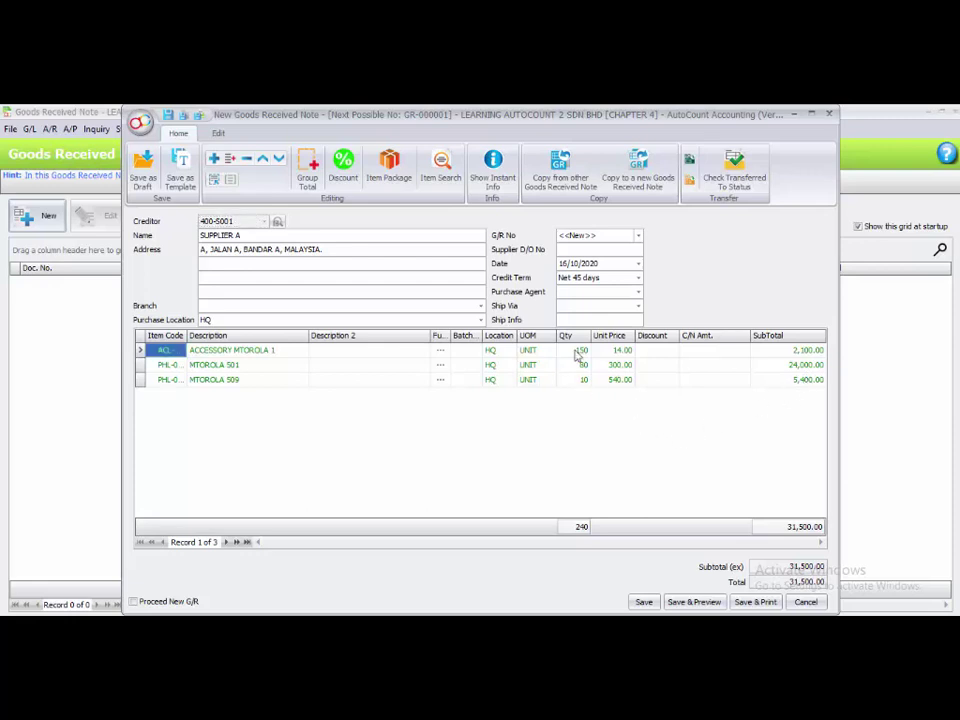
Date the goods received note 08/05/2020 with supplier D/O number 13555, then save it and close the list
click(562, 264)
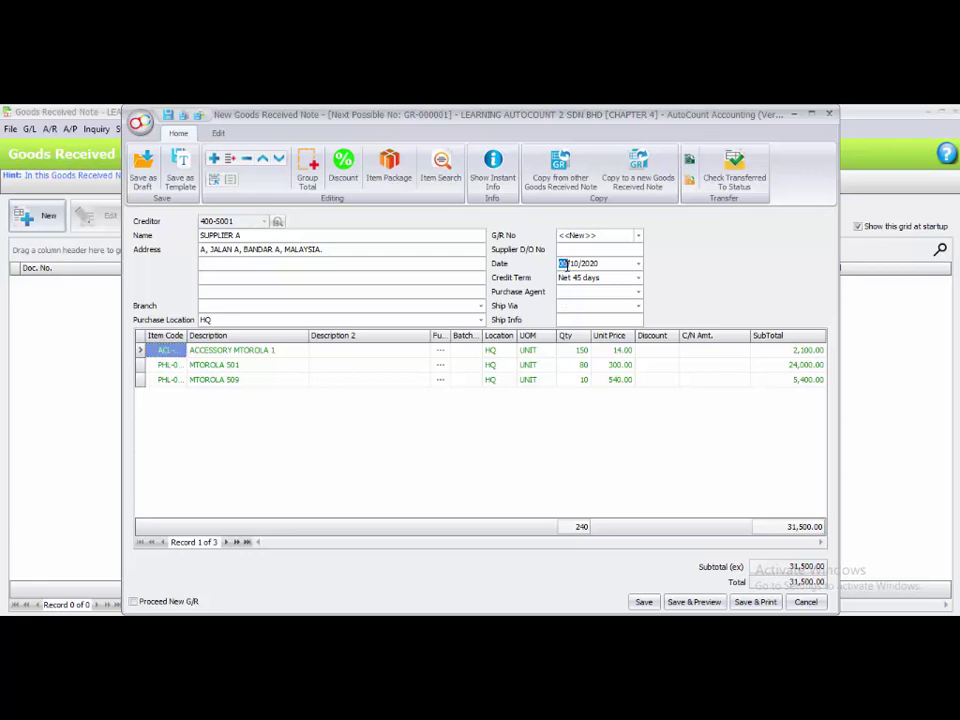
click(570, 264)
text(05)
click(575, 248)
text(13555)
click(390, 385)
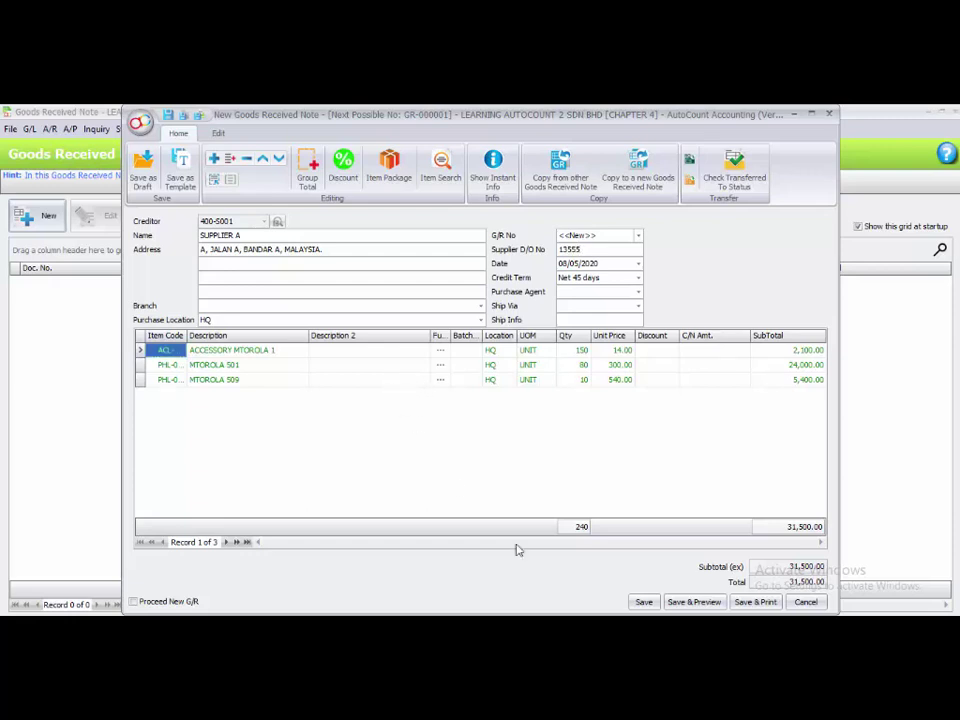
click(644, 603)
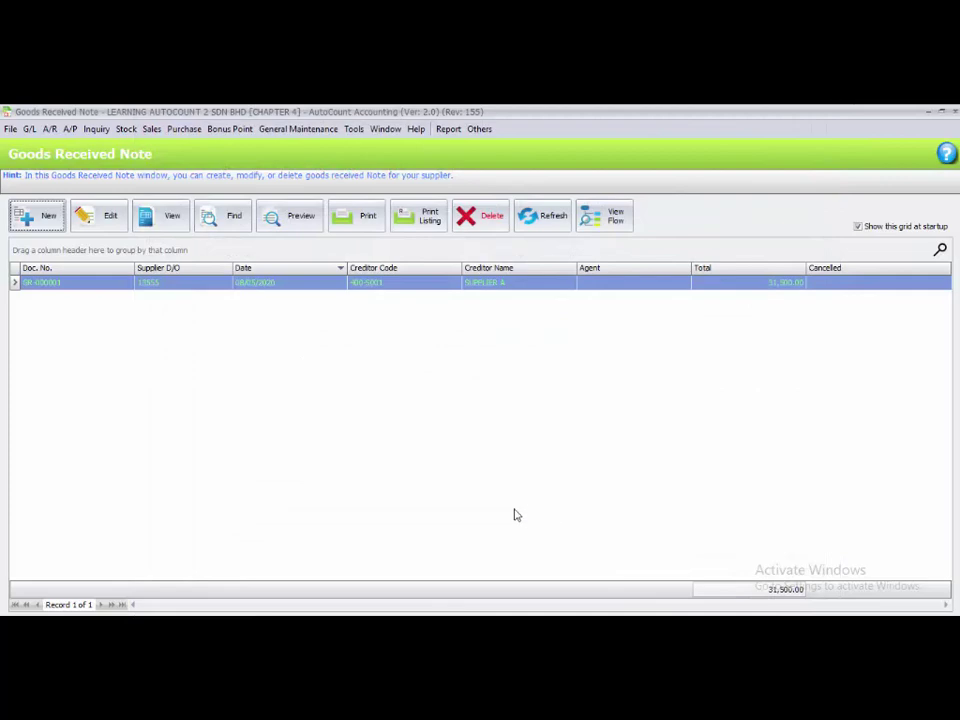
click(955, 116)
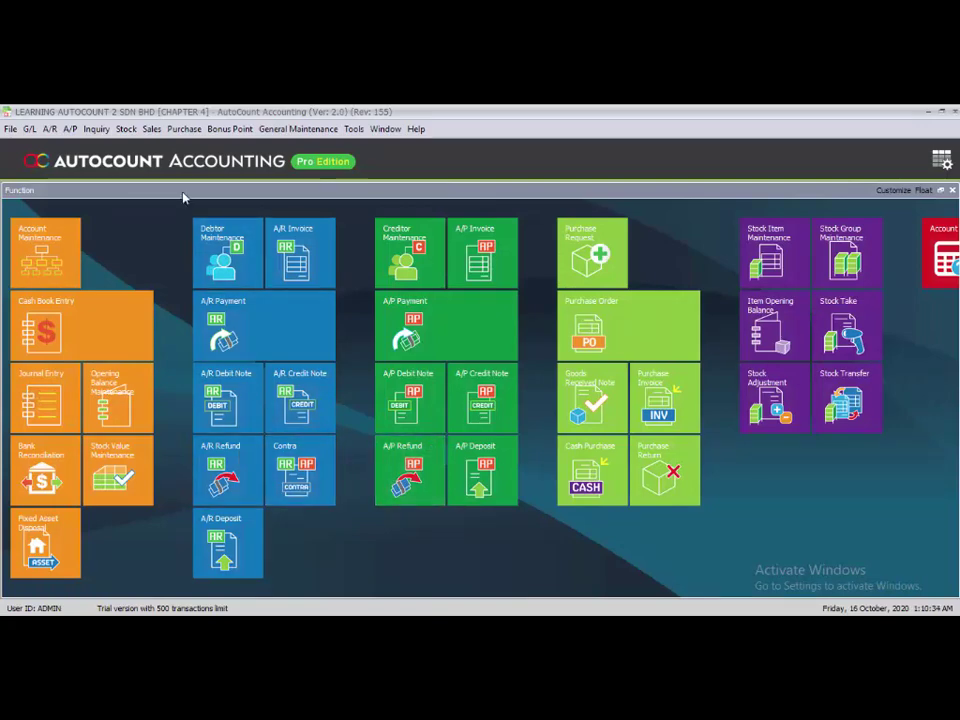
Start a new purchase invoice for creditor SUPPLIER A (400-S001)
click(182, 130)
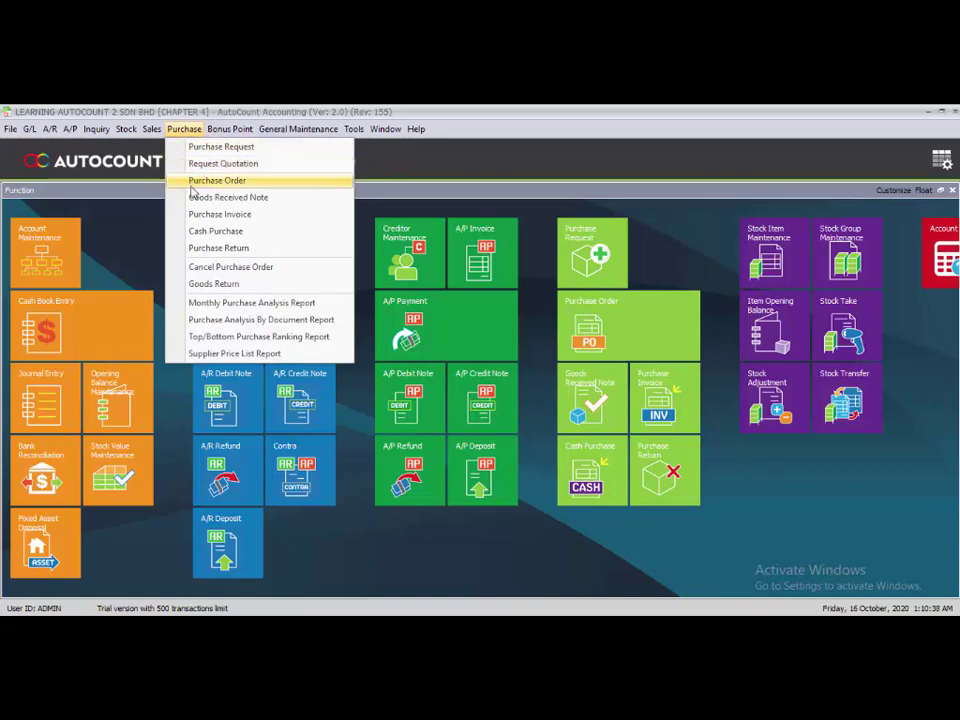
click(200, 214)
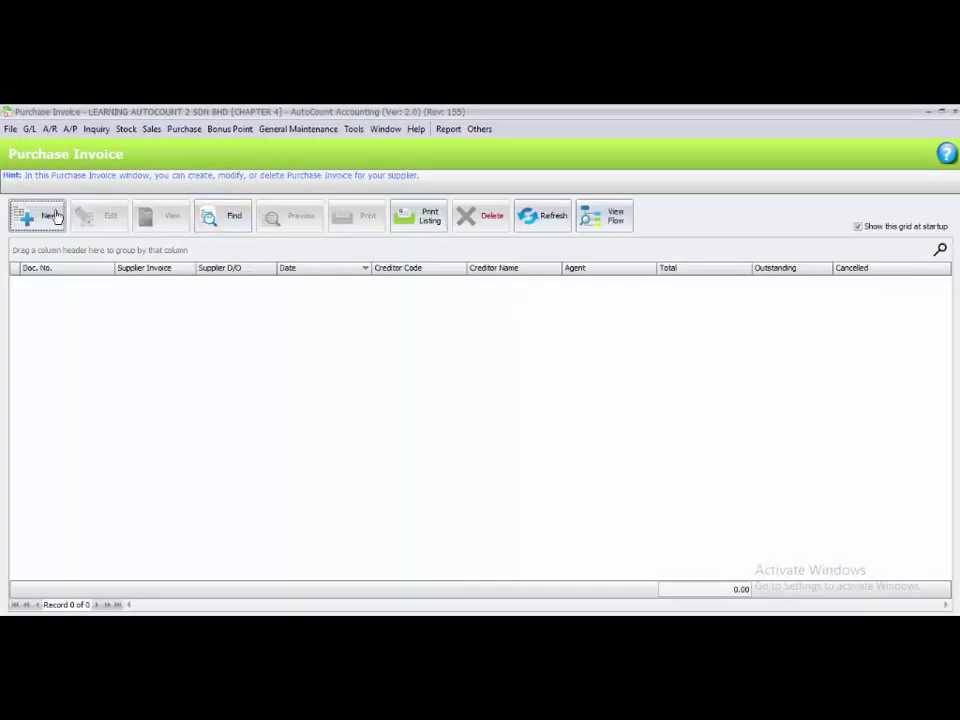
click(58, 229)
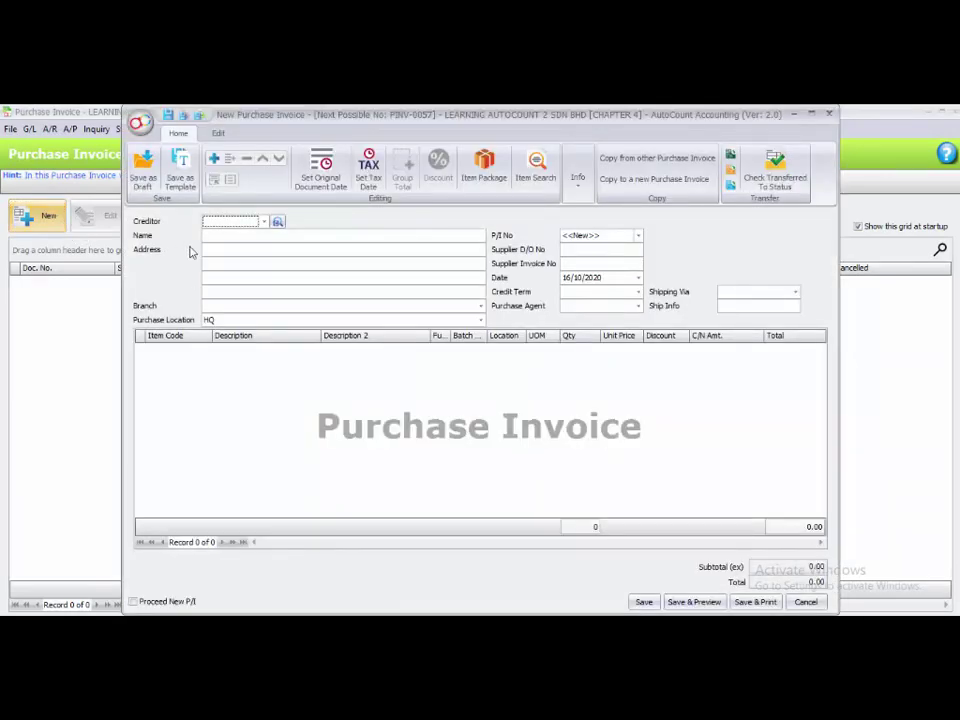
click(265, 224)
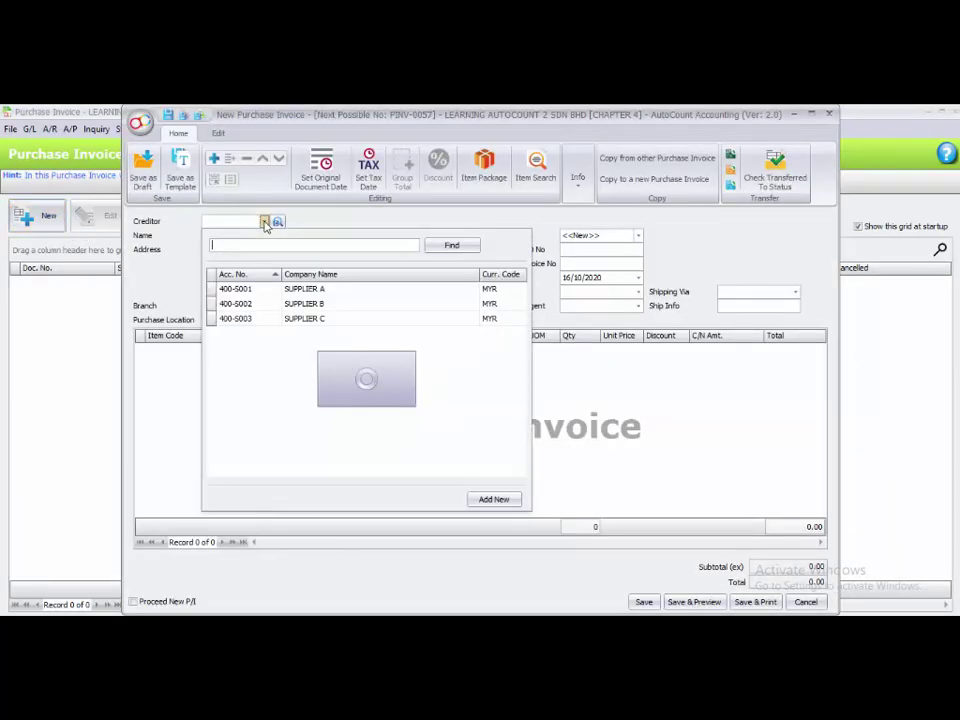
click(222, 292)
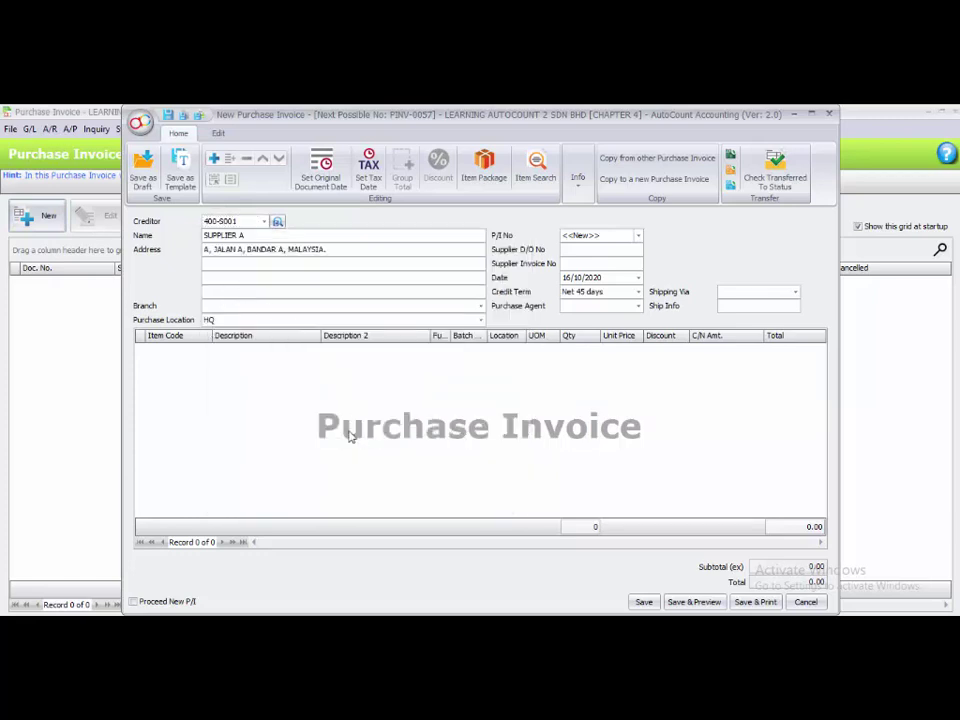
Transfer the full goods received note GR-000001 into the purchase invoice
click(731, 191)
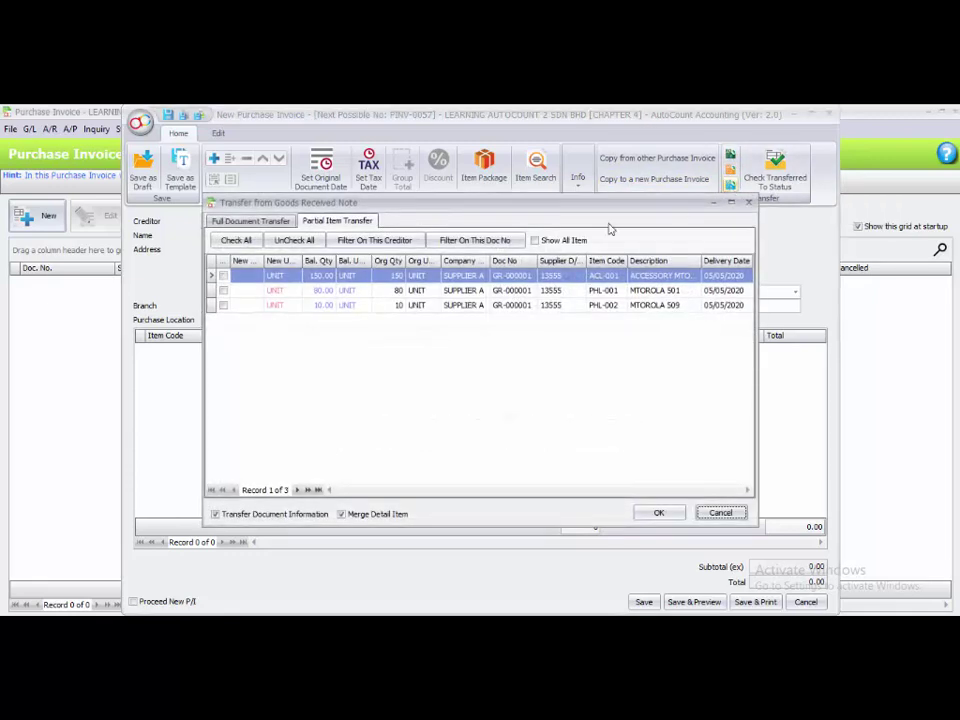
click(237, 222)
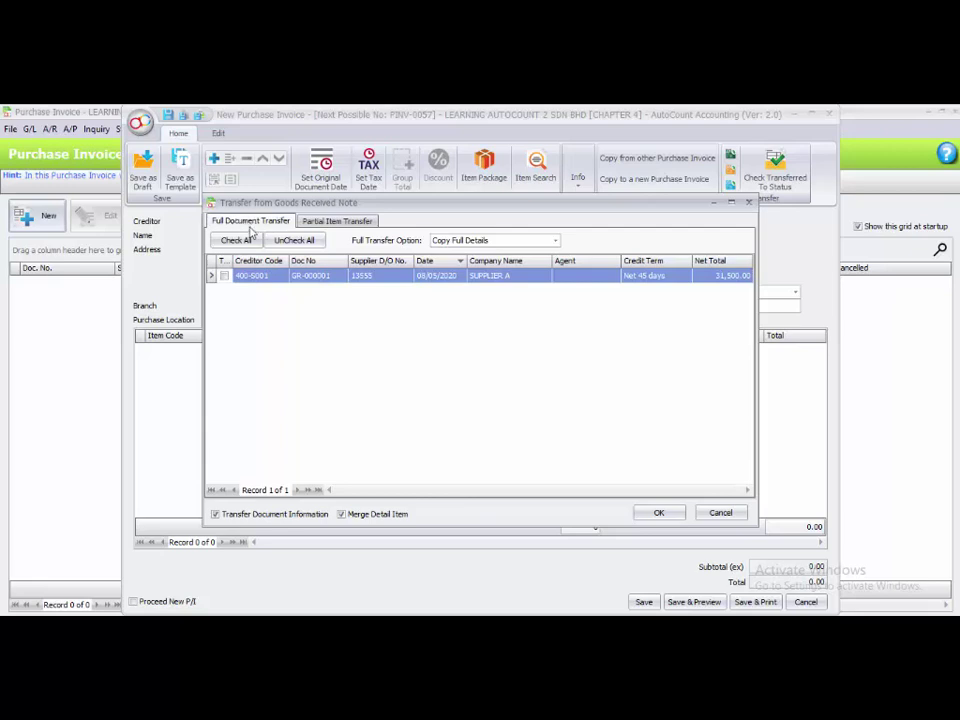
click(224, 276)
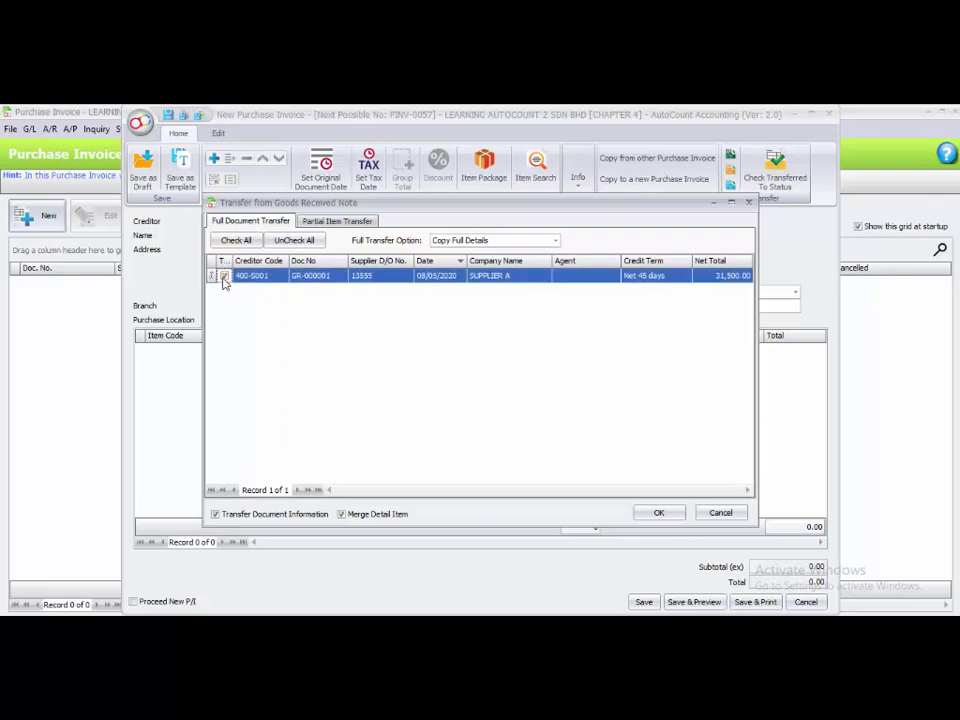
click(655, 512)
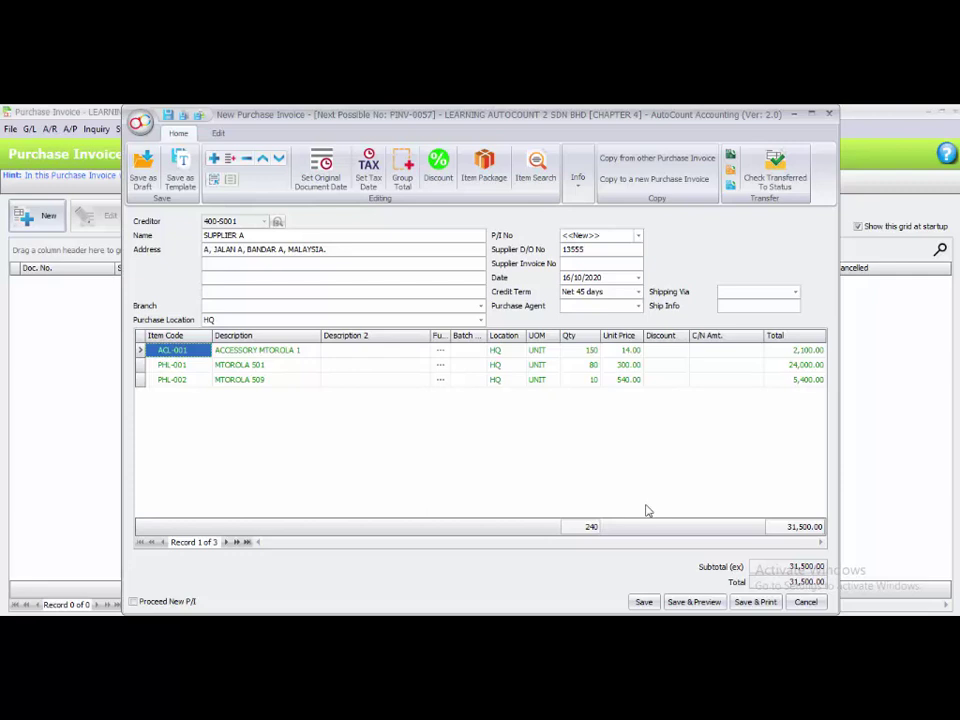
Date the purchase invoice 08/05/2020 with supplier invoice number INV 33344, then save it and close the list
click(566, 277)
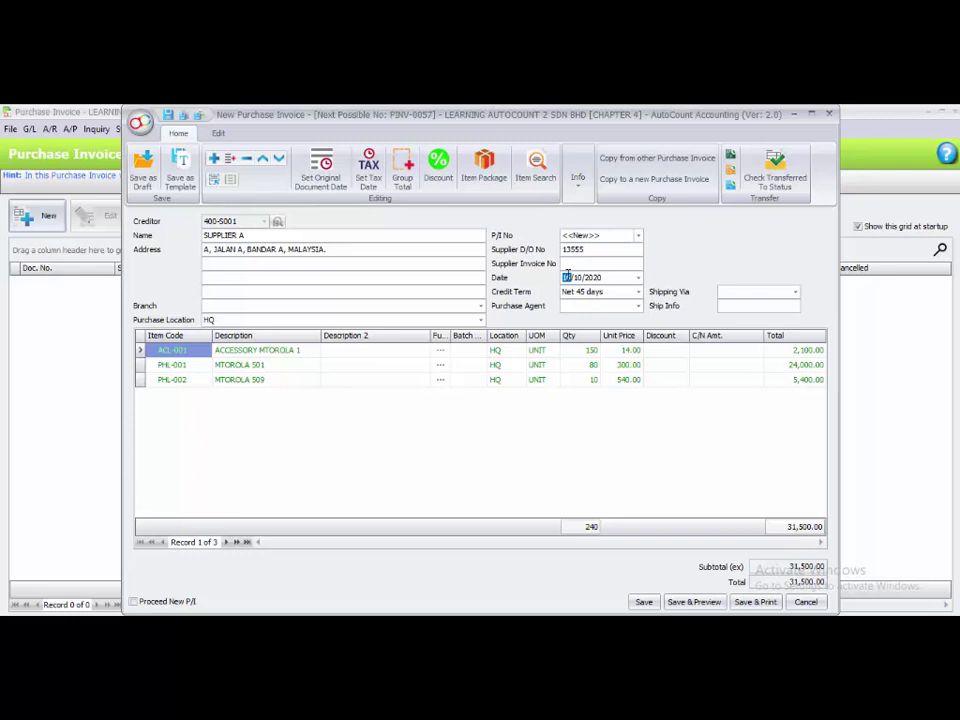
text(0805)
click(572, 265)
text(INV 33344)
click(495, 441)
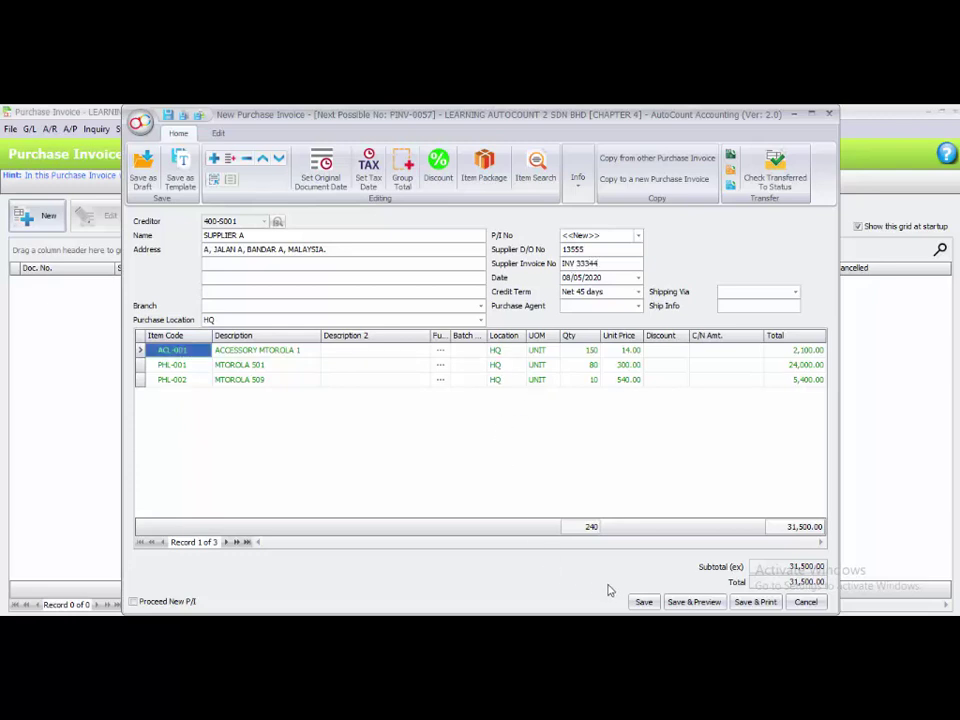
click(641, 602)
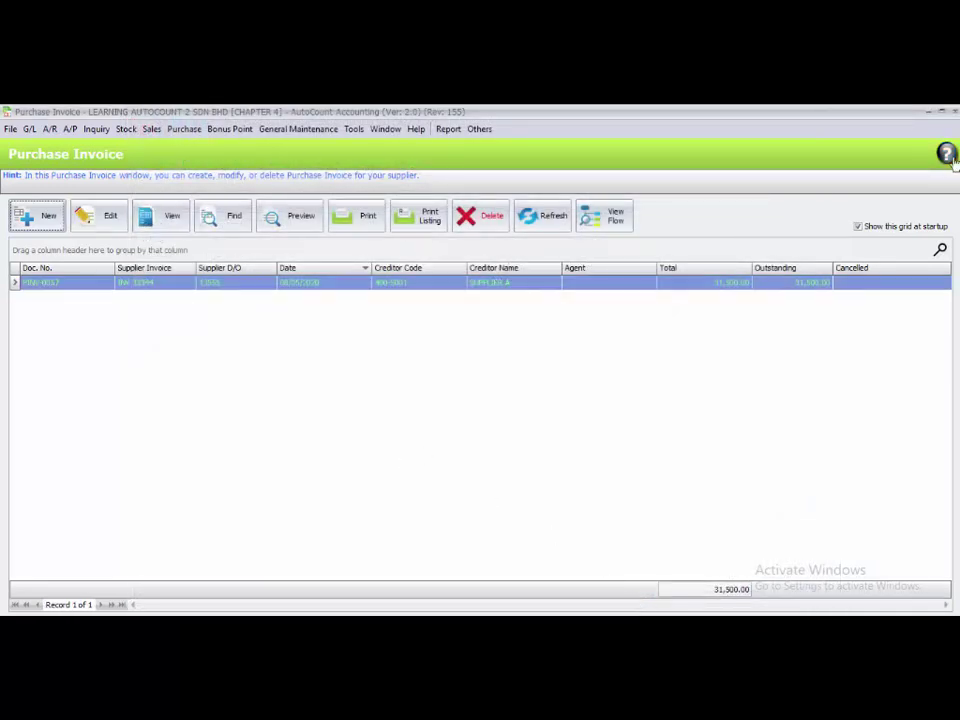
click(953, 111)
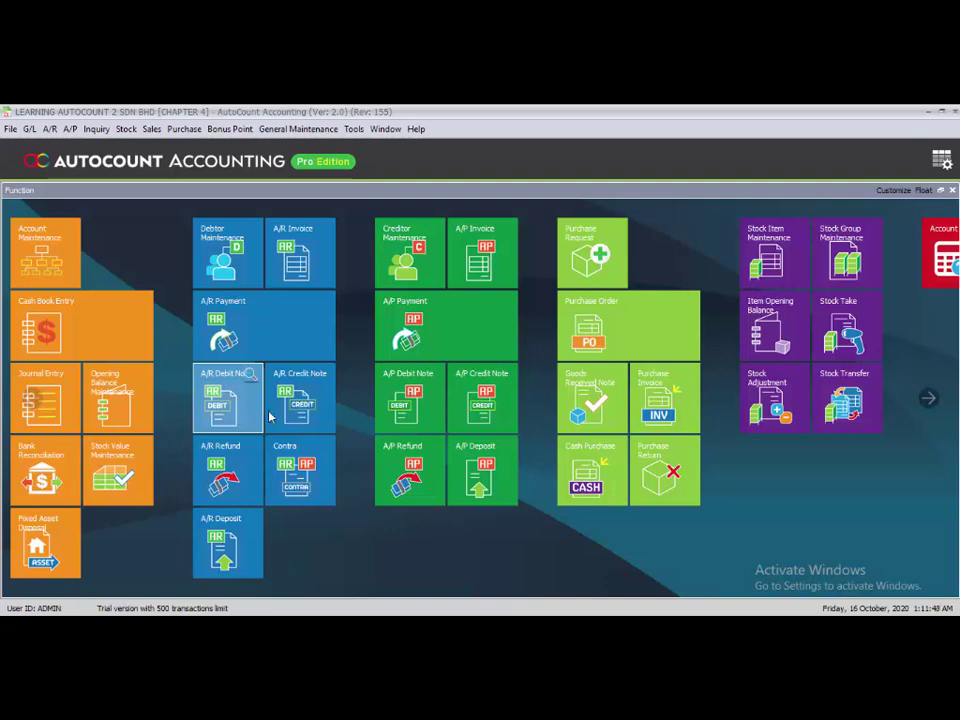
Start a new purchase return for creditor SUPPLIER A (400-S001)
click(183, 129)
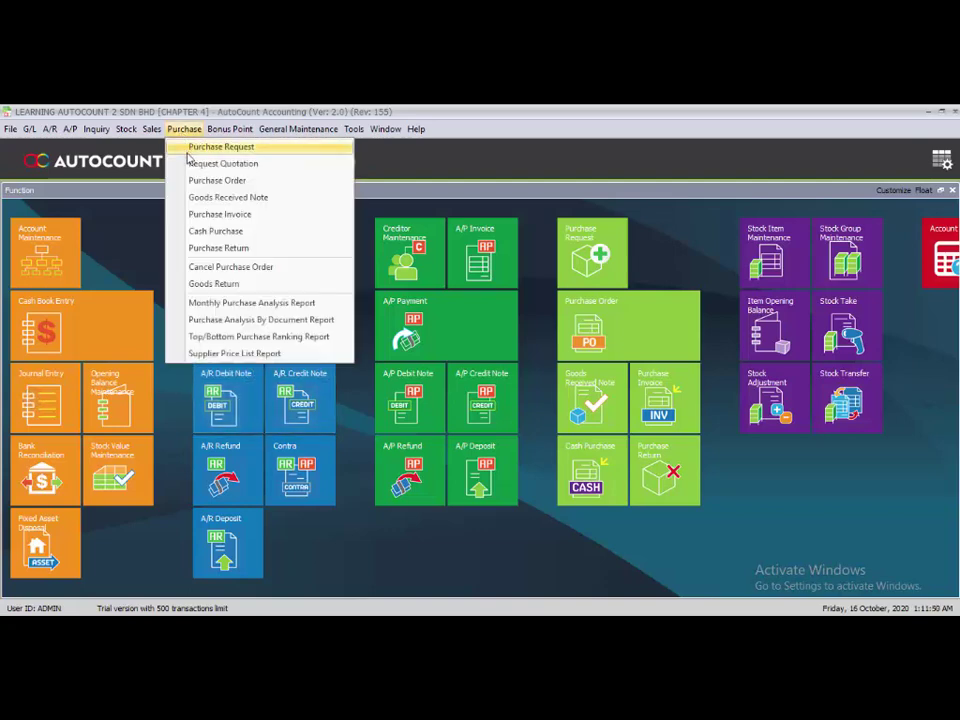
click(228, 256)
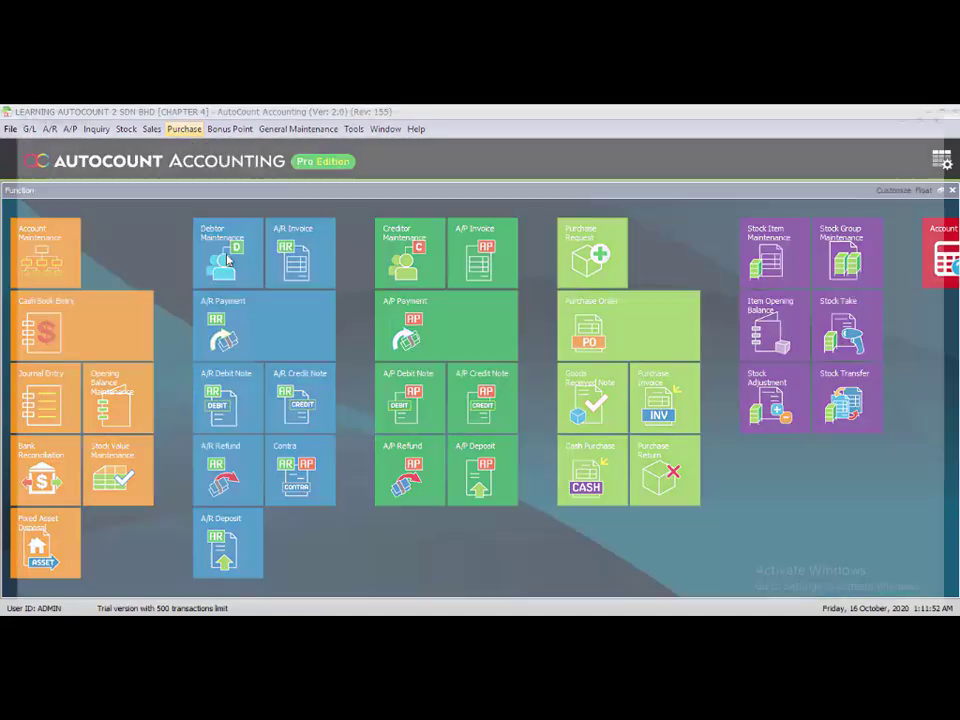
click(52, 218)
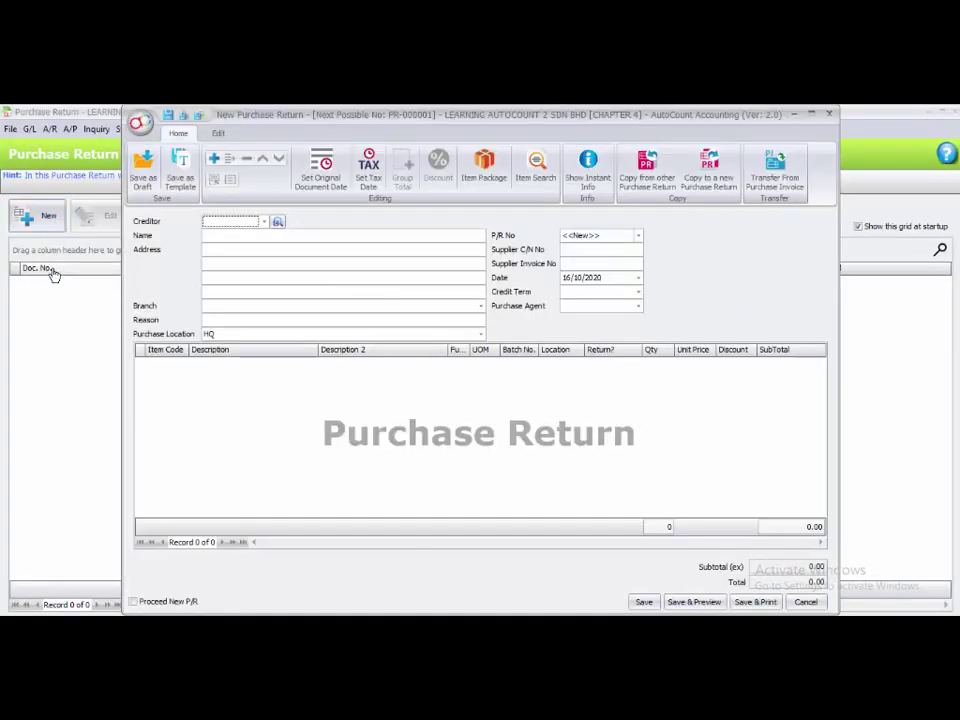
click(264, 222)
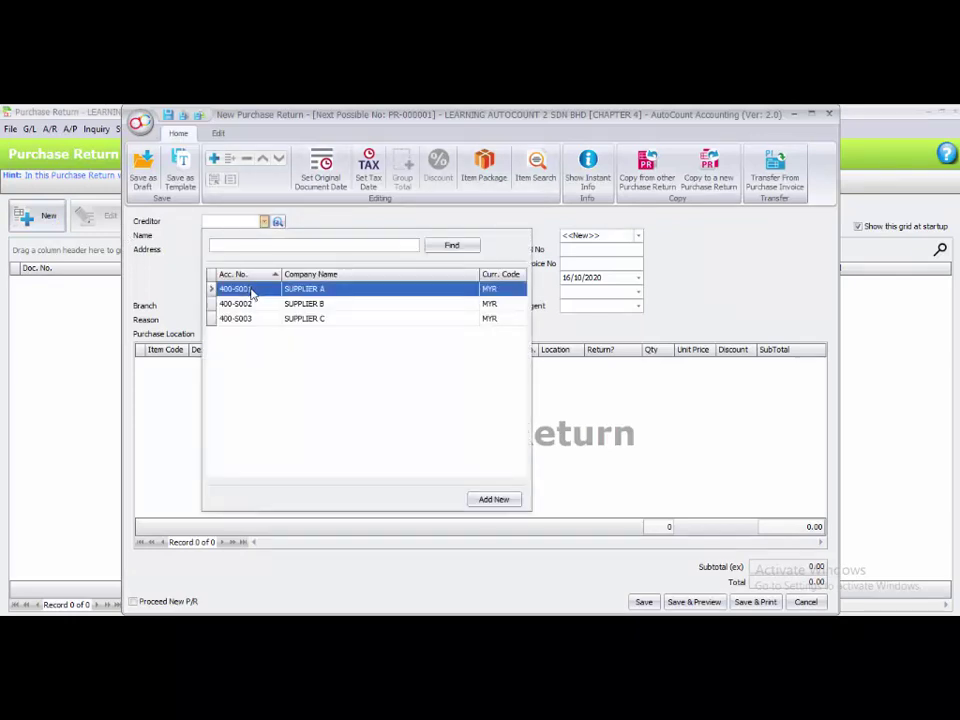
click(252, 288)
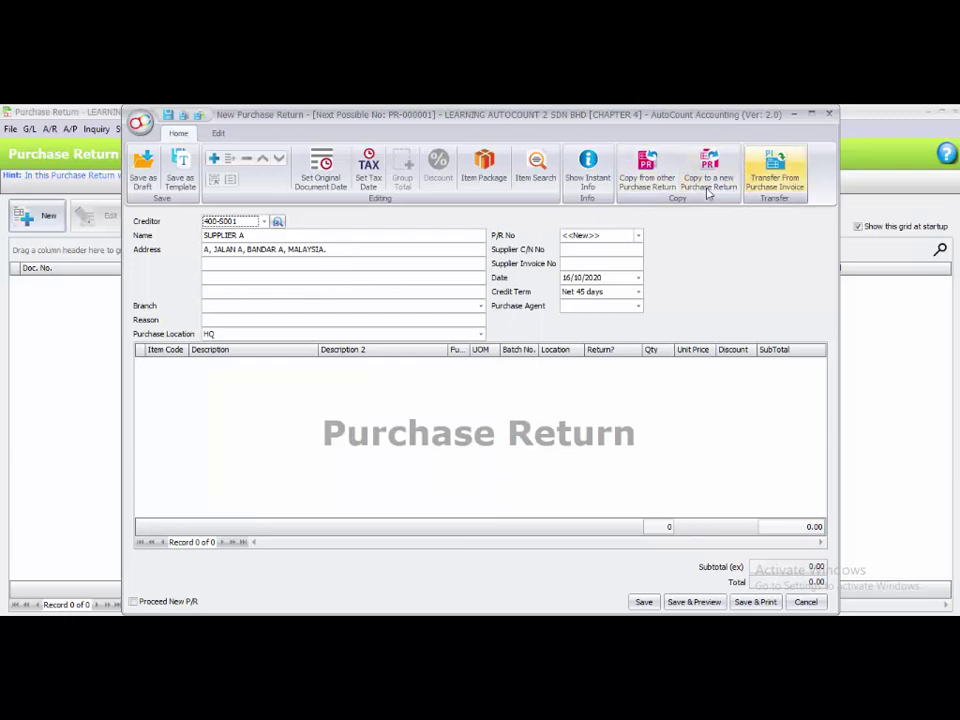
Partially transfer item PHL-002 from purchase invoice PINV-0057 into the purchase return with a new quantity of 1
click(788, 186)
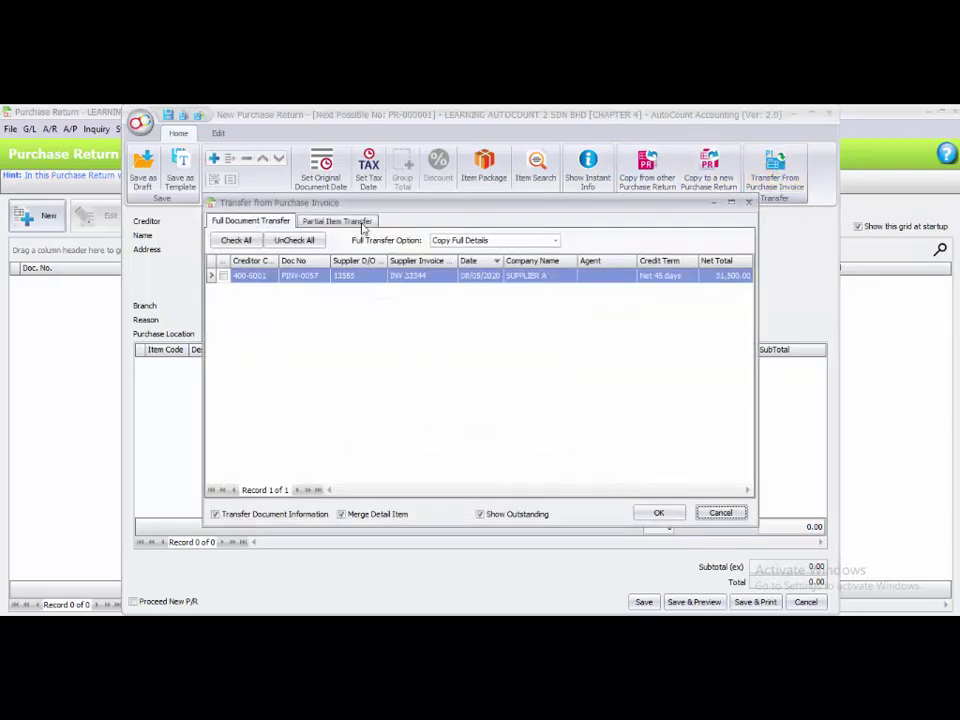
click(362, 224)
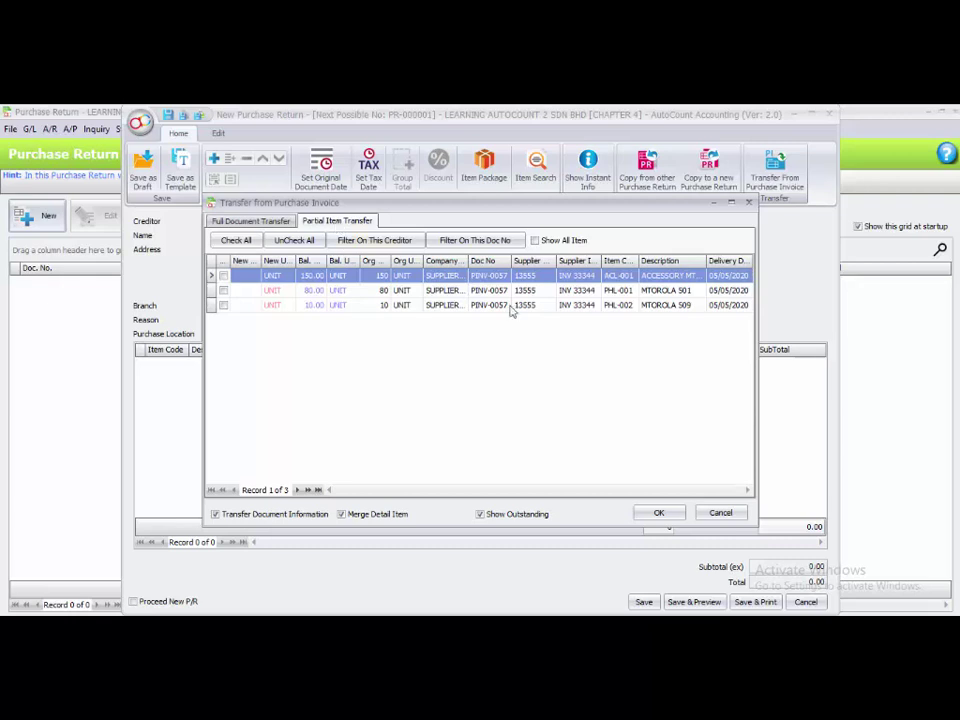
click(634, 308)
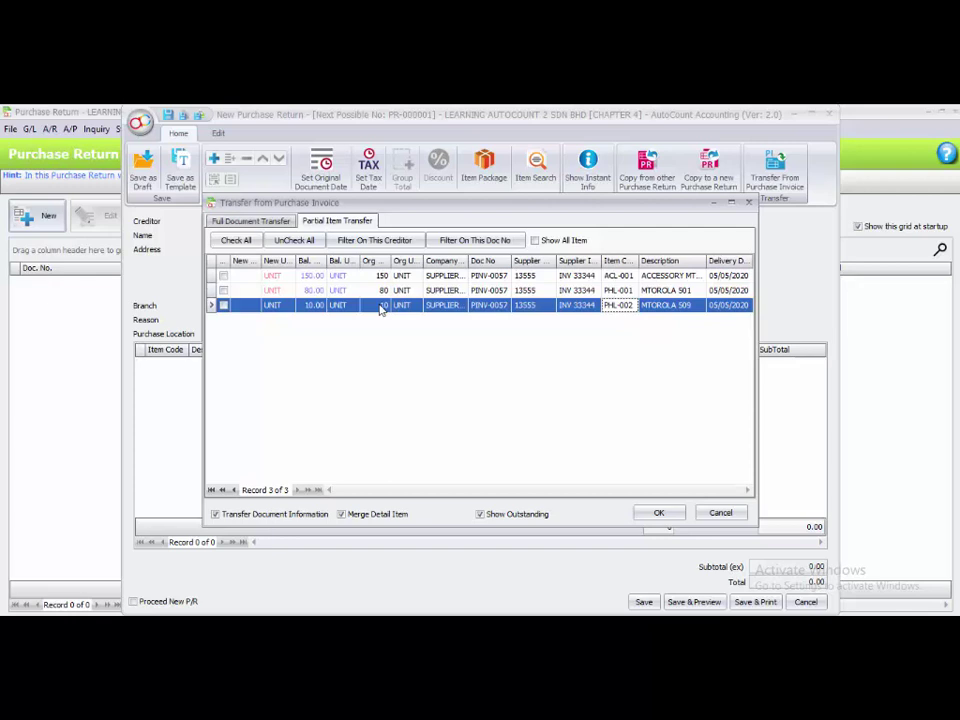
click(242, 306)
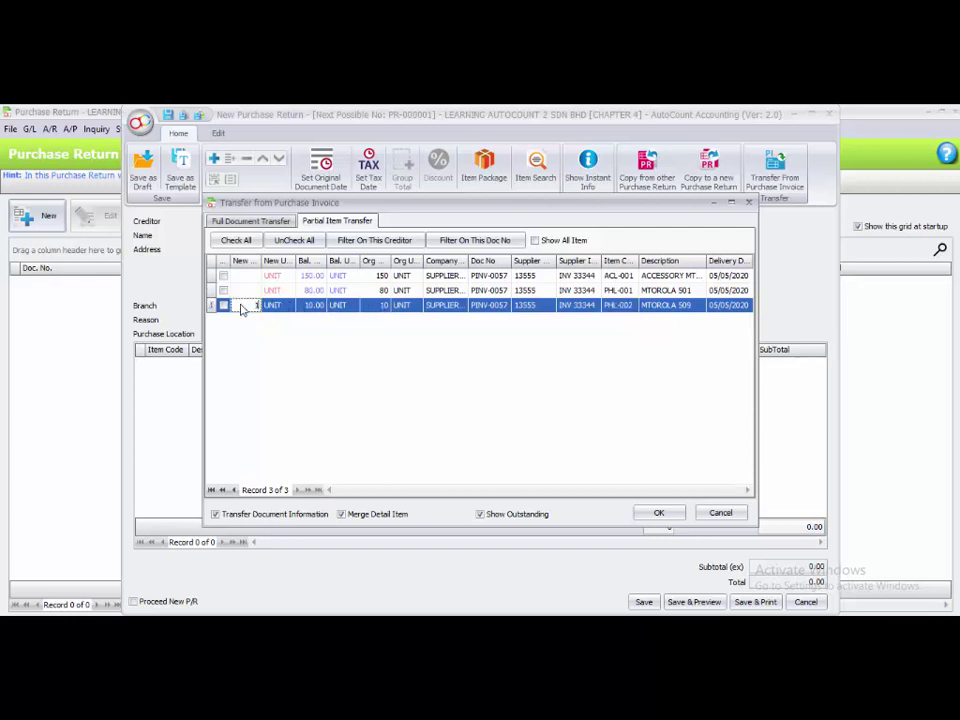
text(1)
click(224, 306)
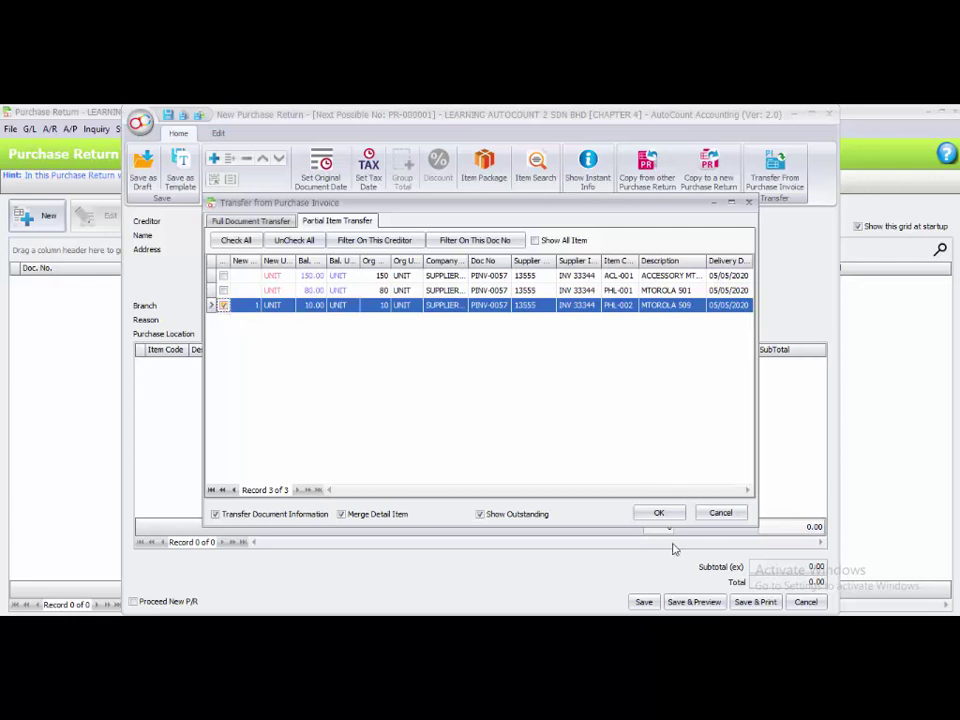
click(662, 514)
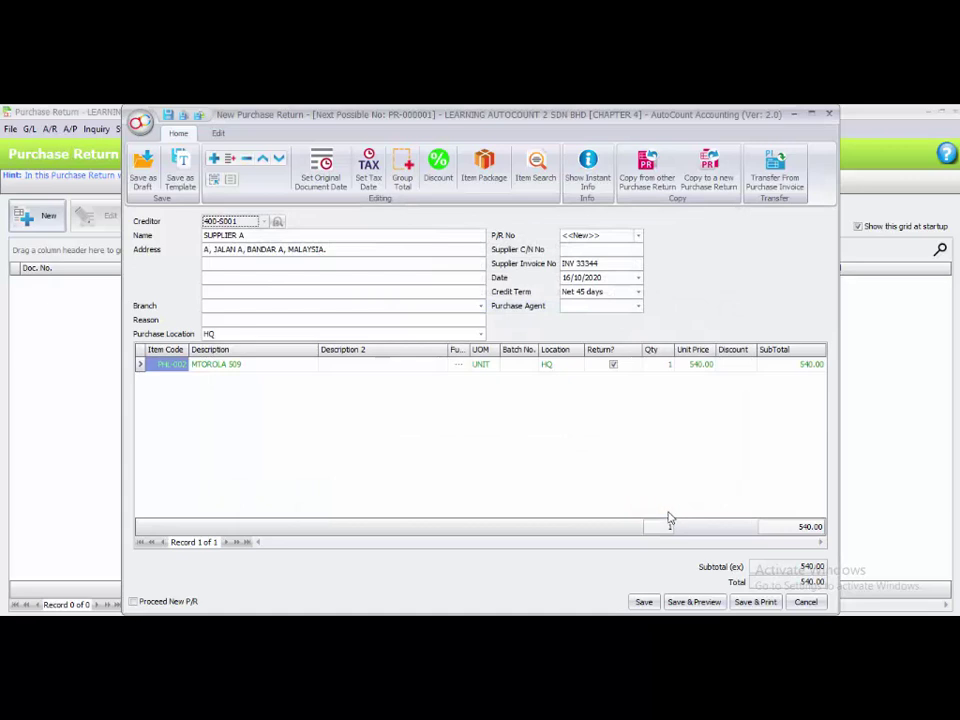
Enter supplier C/N number 889988 and reason SPOILT ITEM on the purchase return, then save it and close the list
click(589, 252)
text(889988)
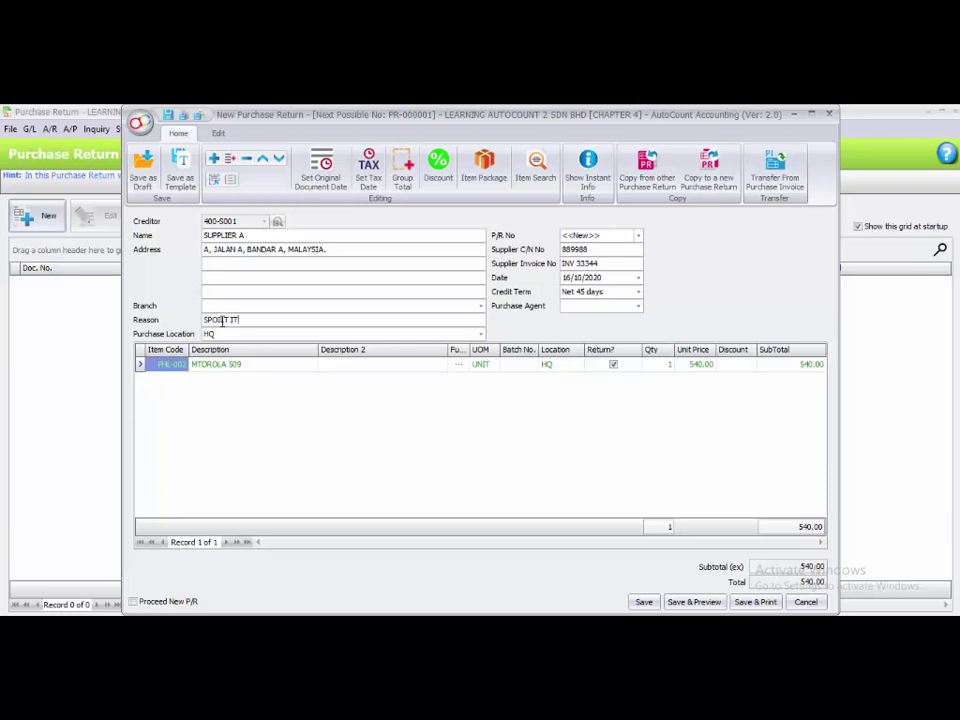
text(M)
click(313, 438)
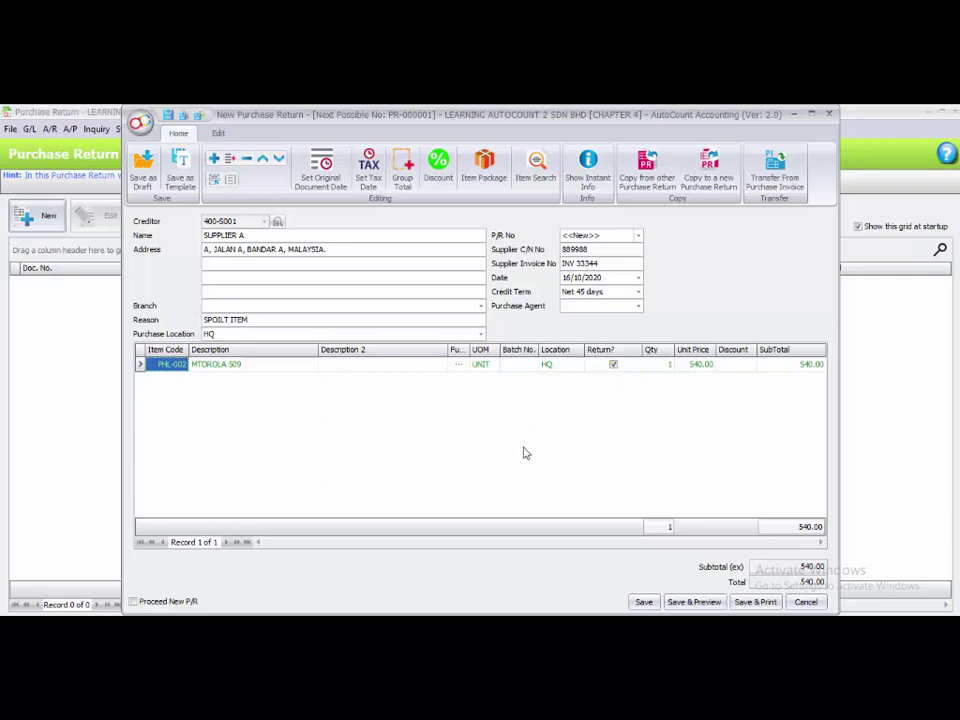
click(643, 602)
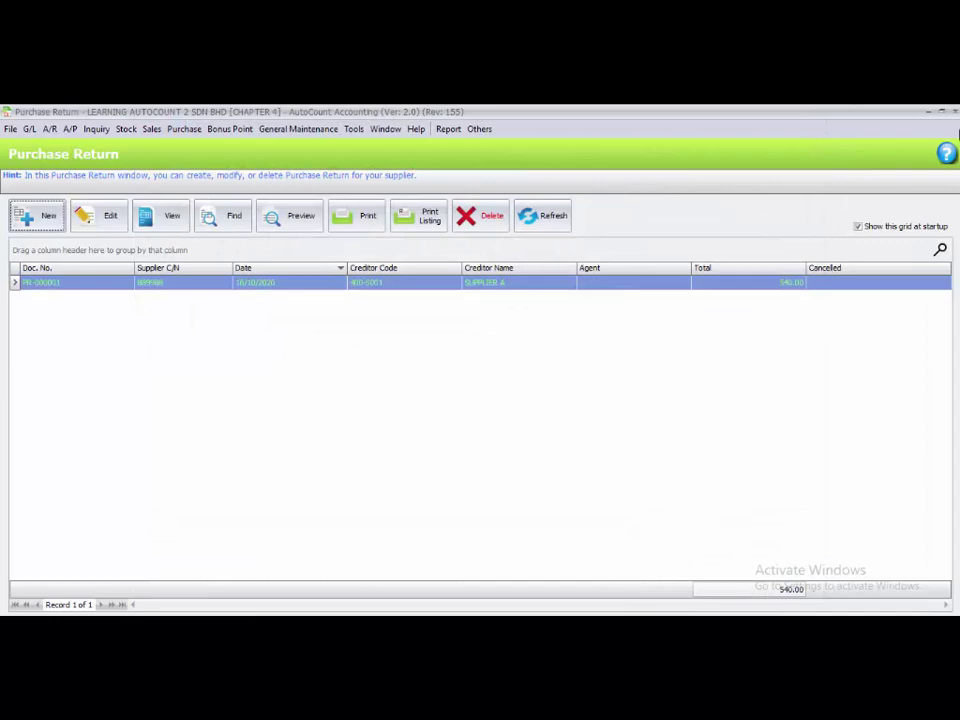
click(955, 130)
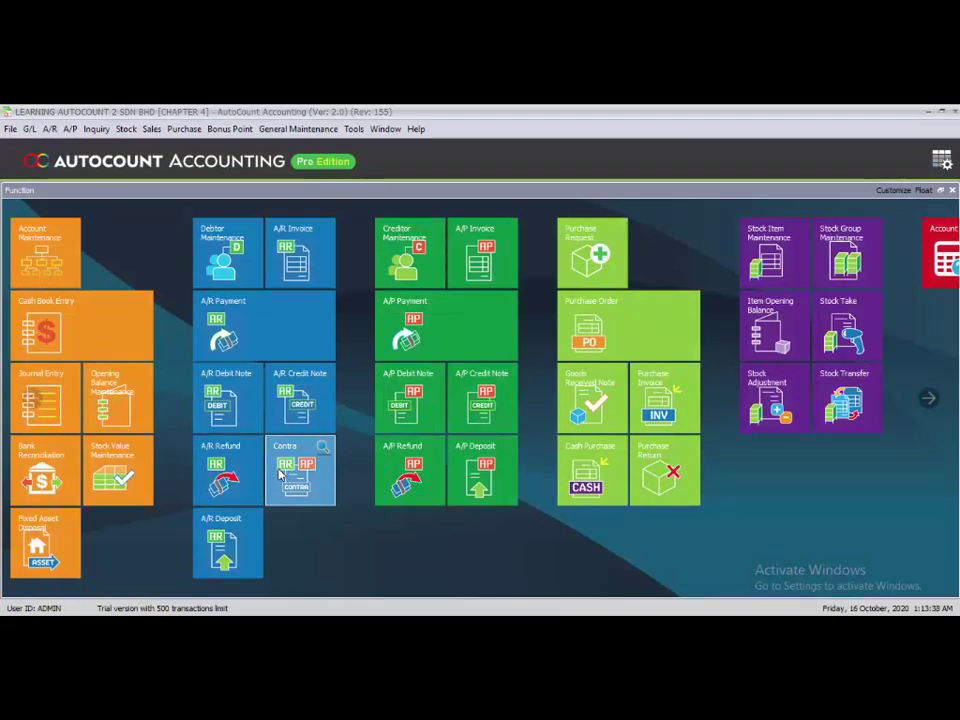
Start a new cash purchase for creditor SUPPLIER C and date it 09/05/2020
click(183, 129)
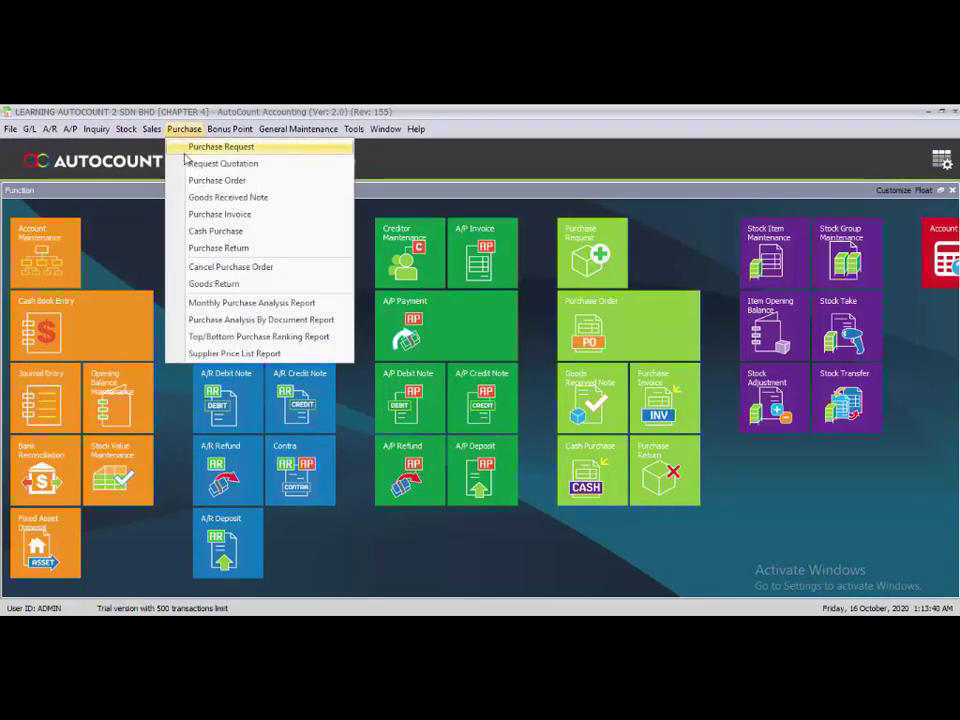
click(260, 231)
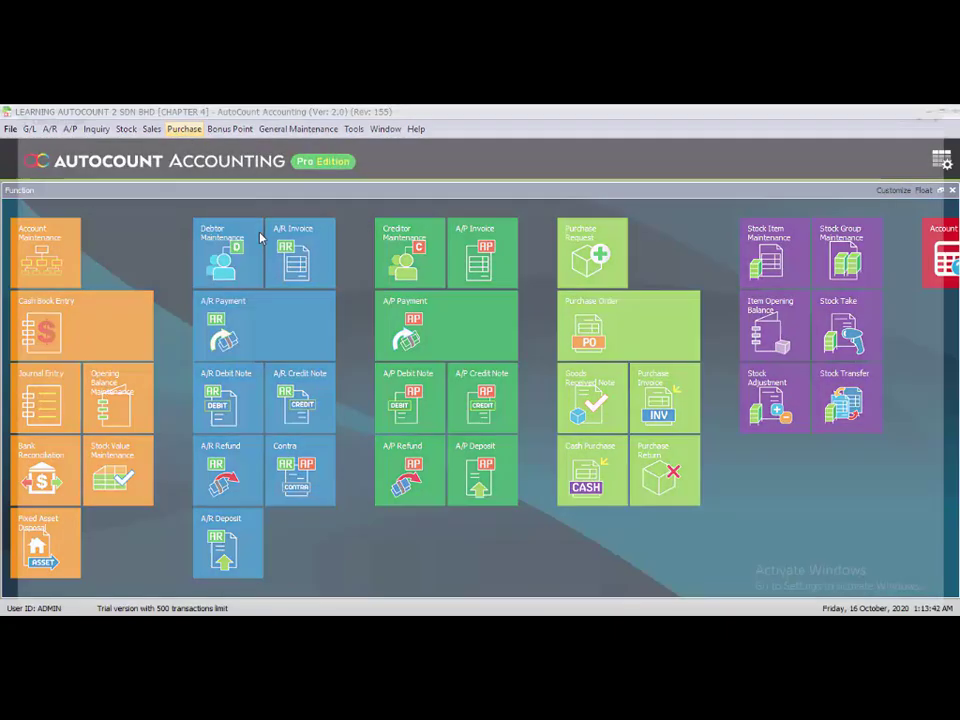
click(22, 217)
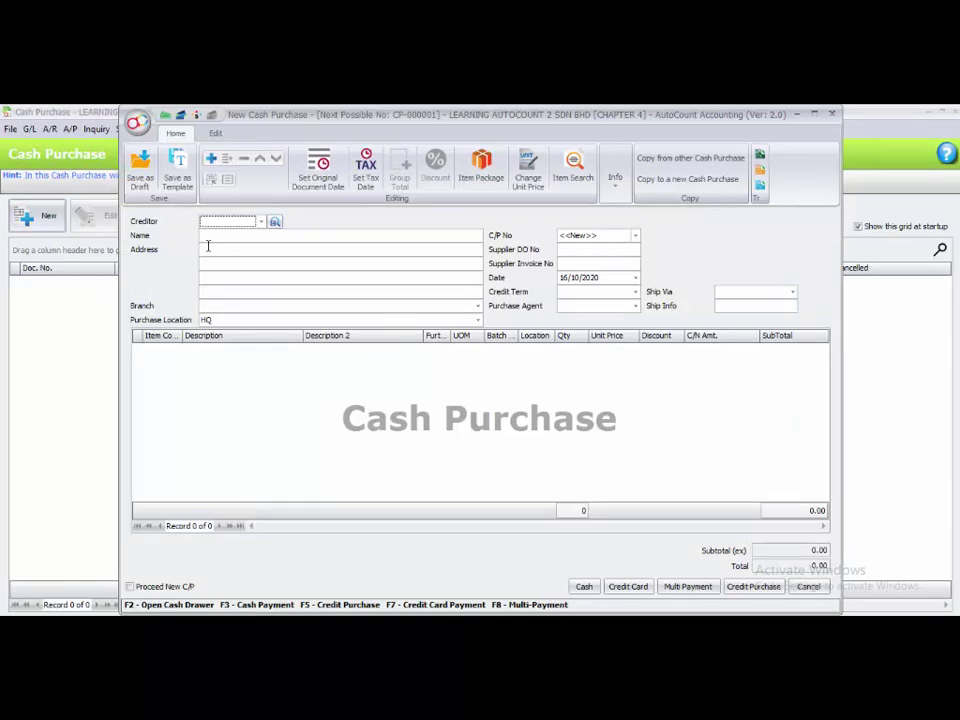
click(262, 221)
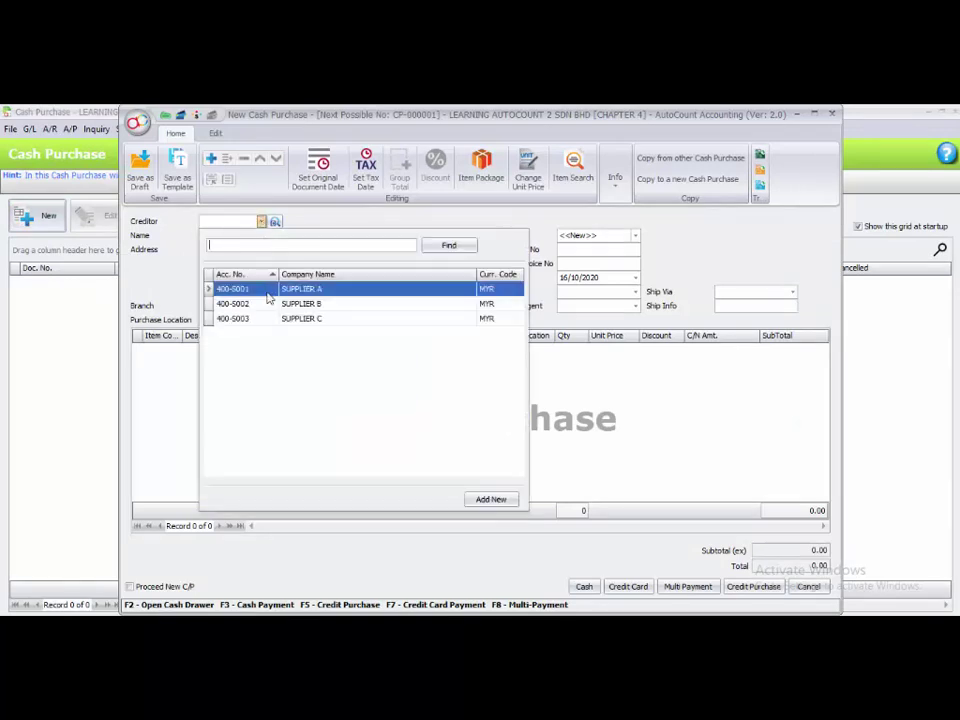
click(276, 320)
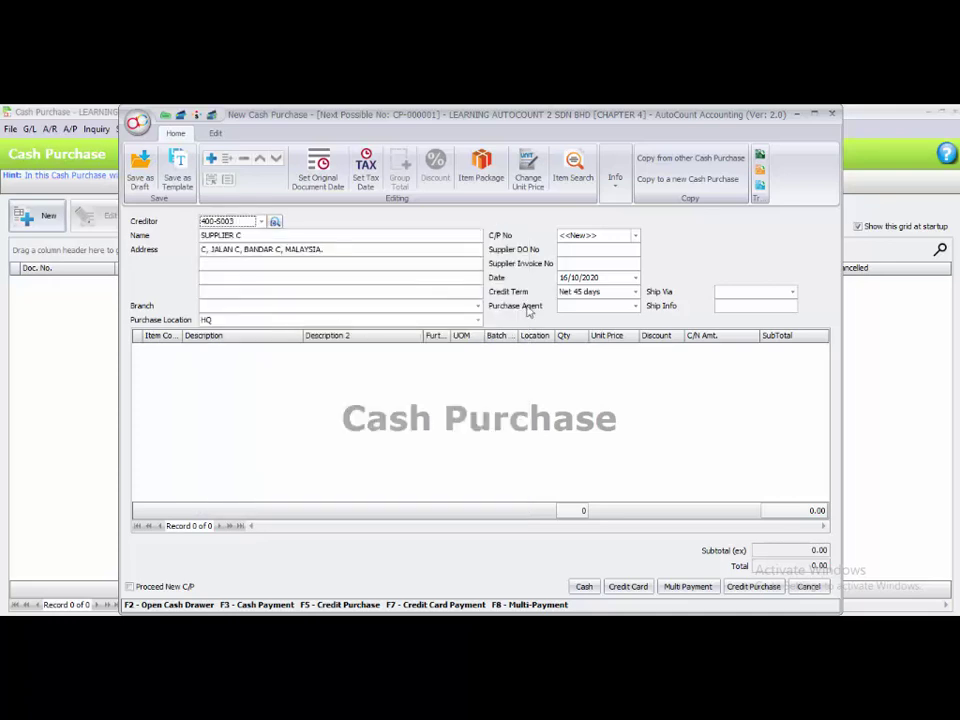
click(563, 278)
text(0905)
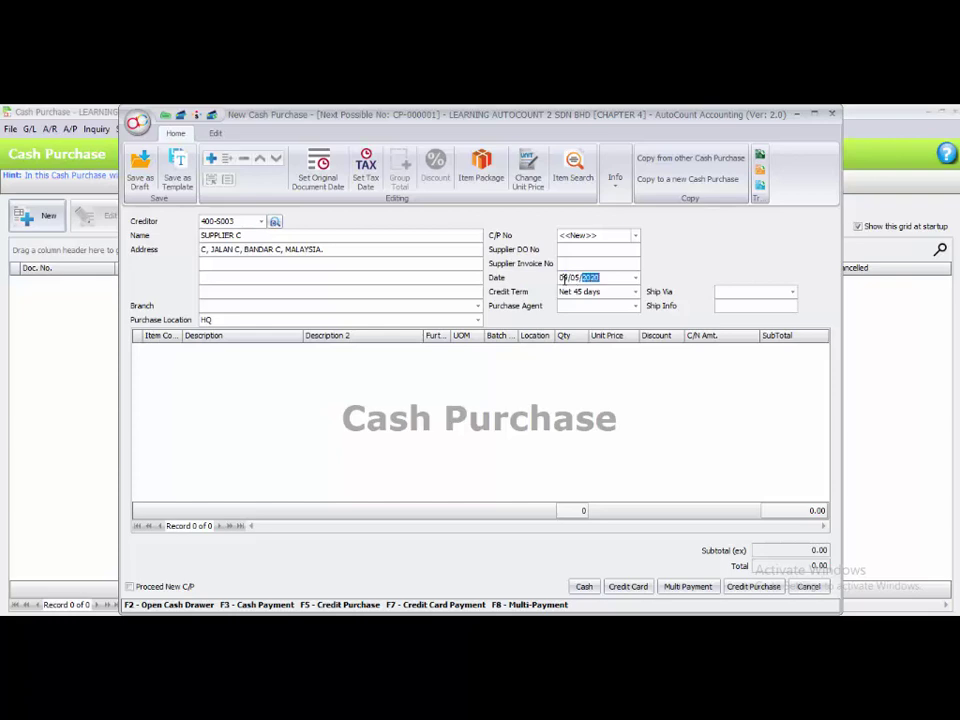
key(Tab)
Add item PHN-001 (NAKIA 1100) to the cash purchase with a quantity of 1
right_click(212, 375)
click(236, 383)
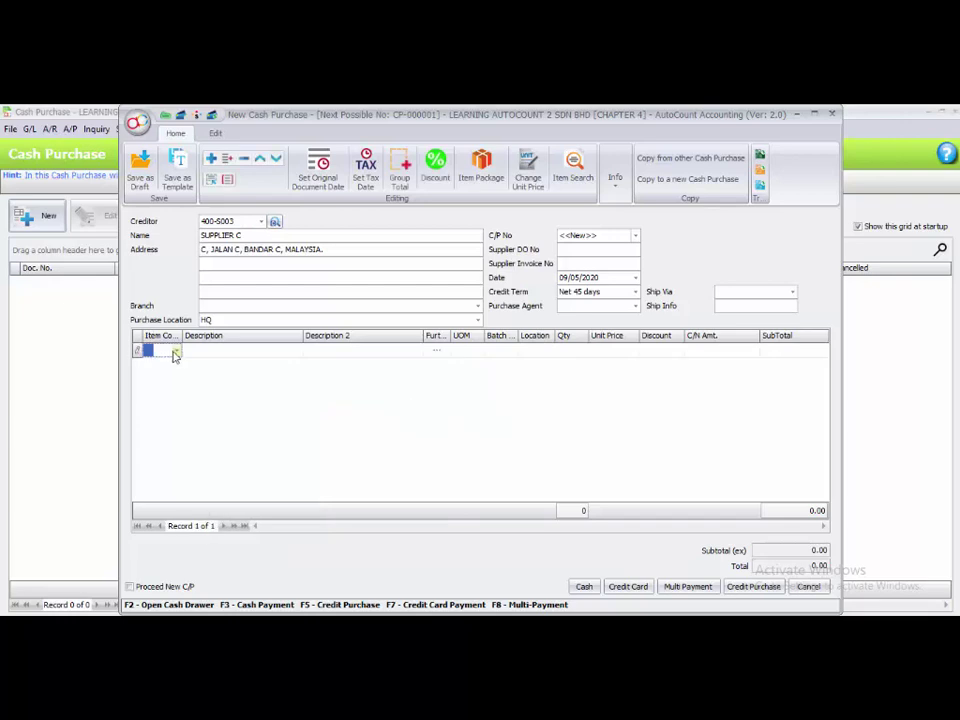
click(175, 352)
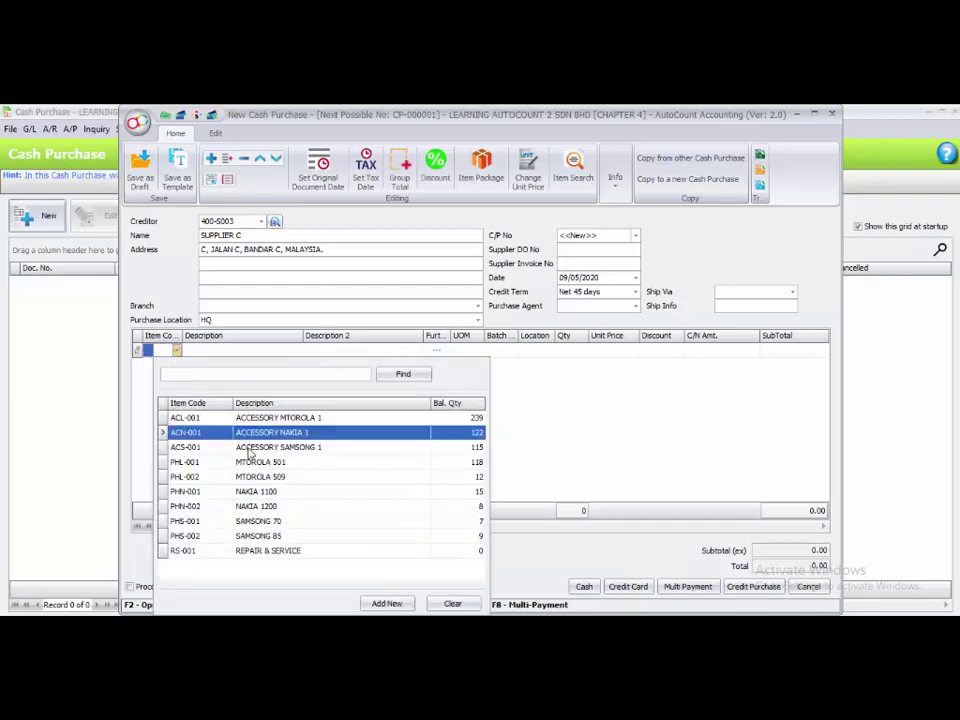
click(228, 492)
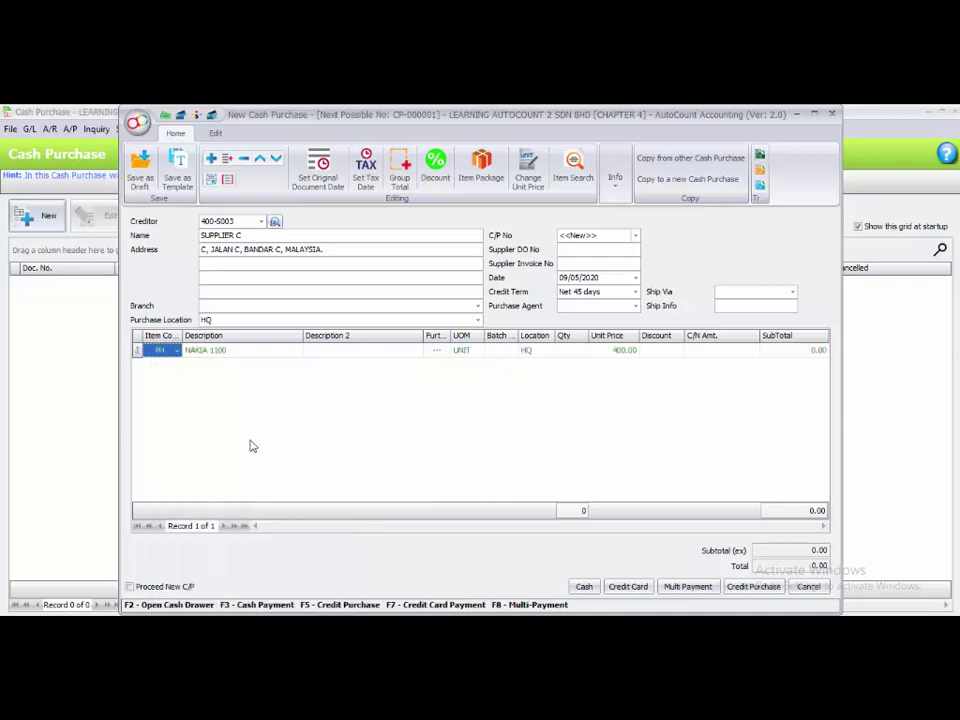
click(573, 360)
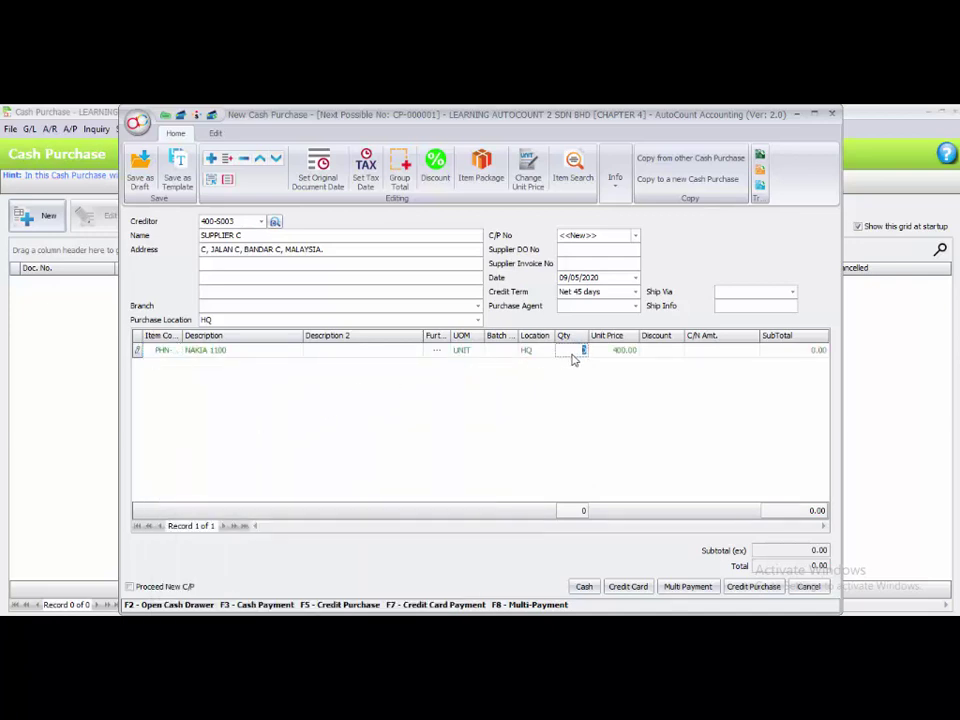
text(1)
Add a second line to the cash purchase and start creating a new stock item from its item code lookup
right_click(251, 382)
key(Escape)
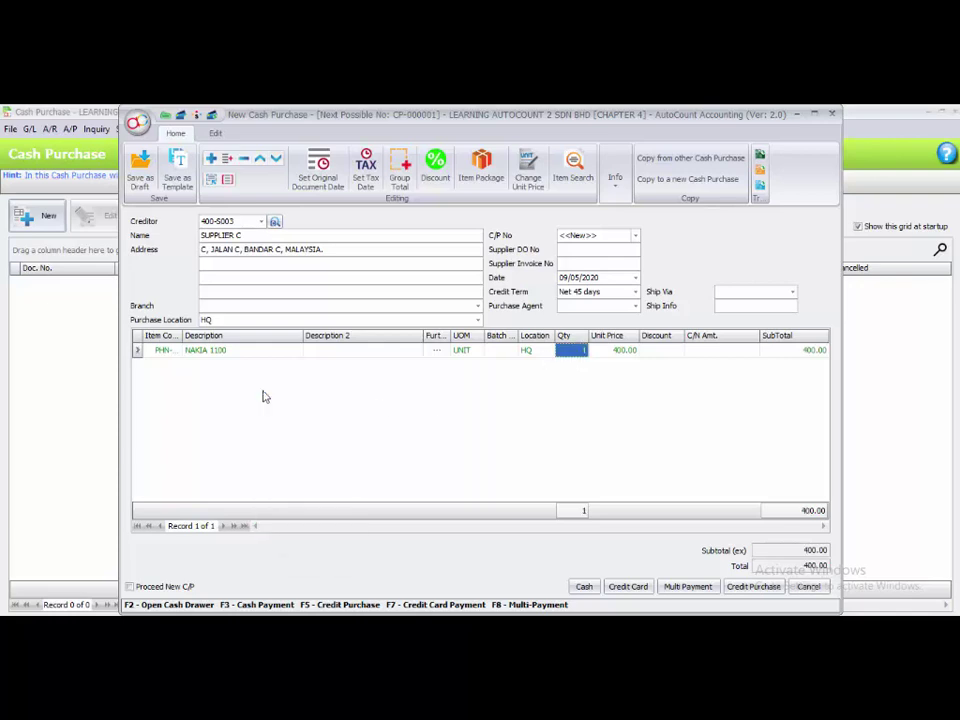
click(156, 365)
click(176, 365)
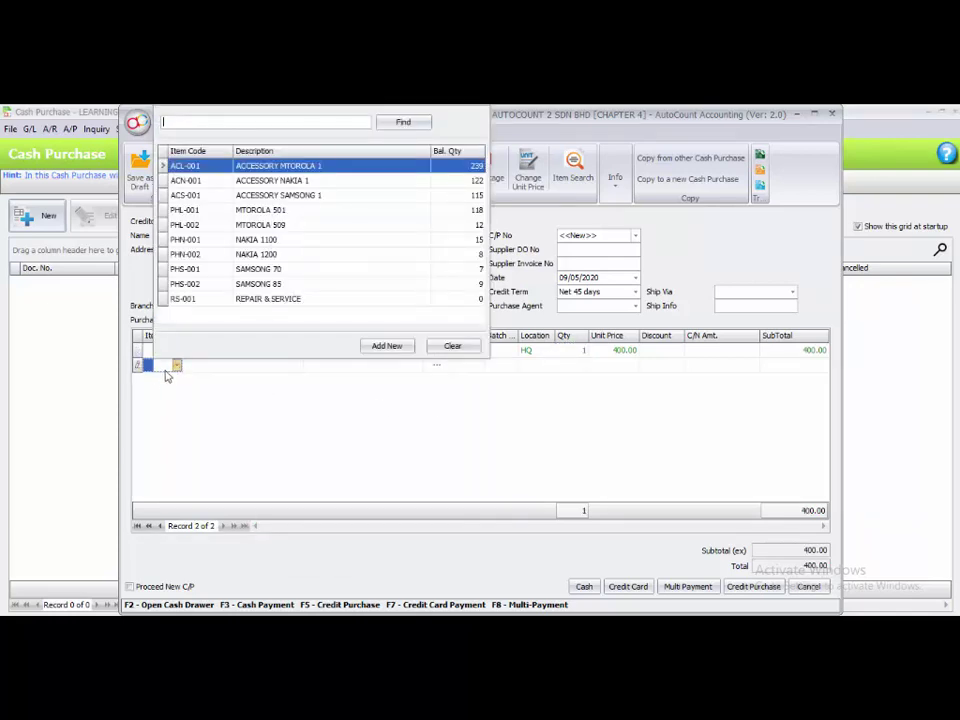
click(198, 240)
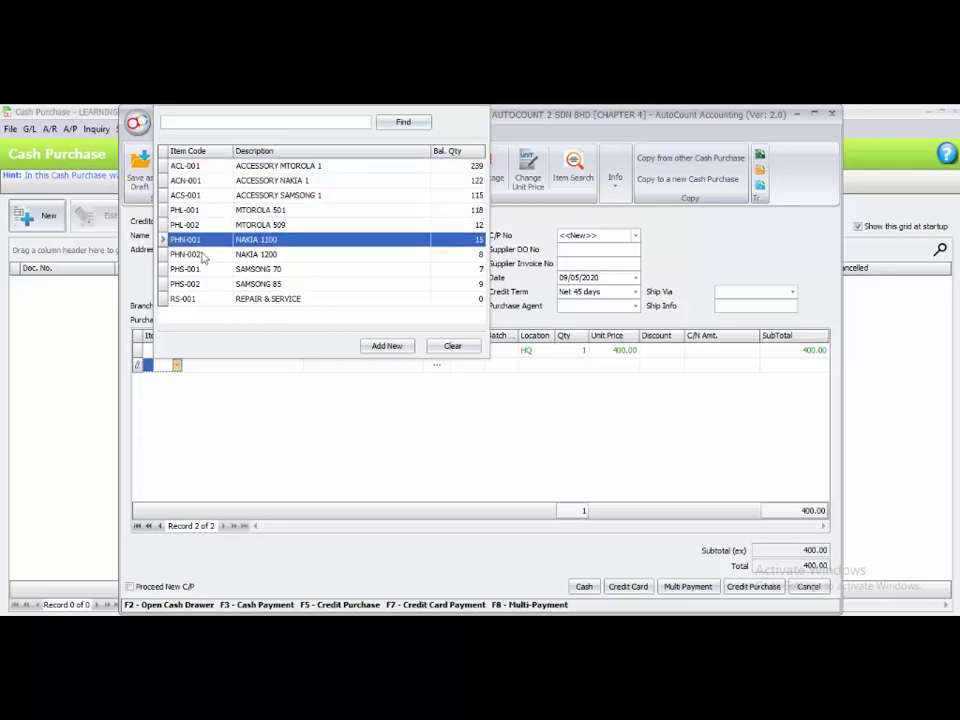
click(200, 285)
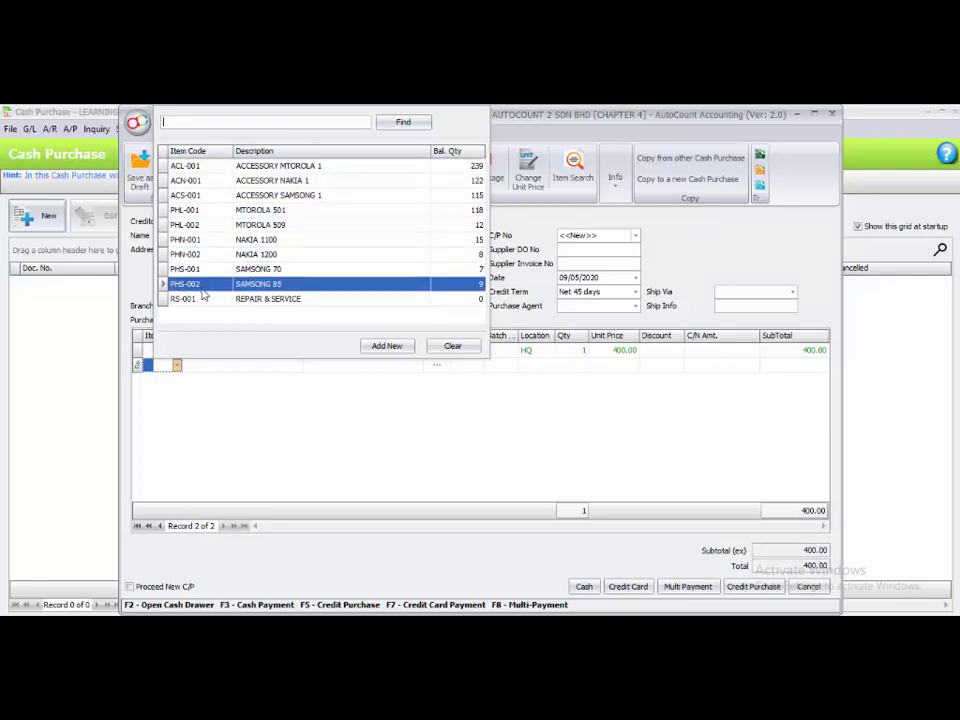
click(200, 298)
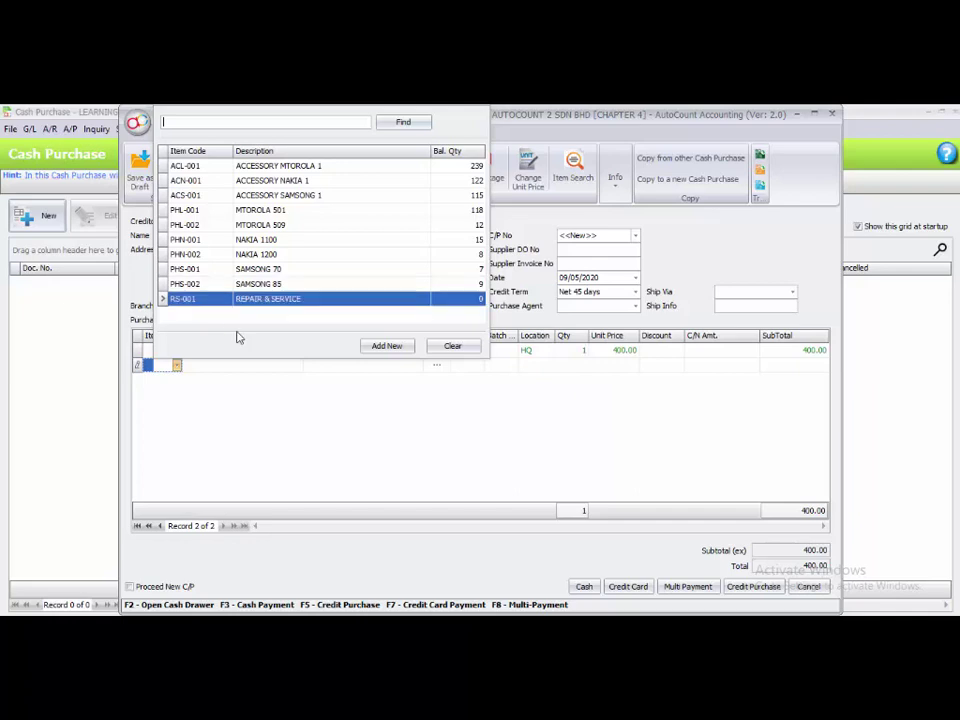
click(376, 347)
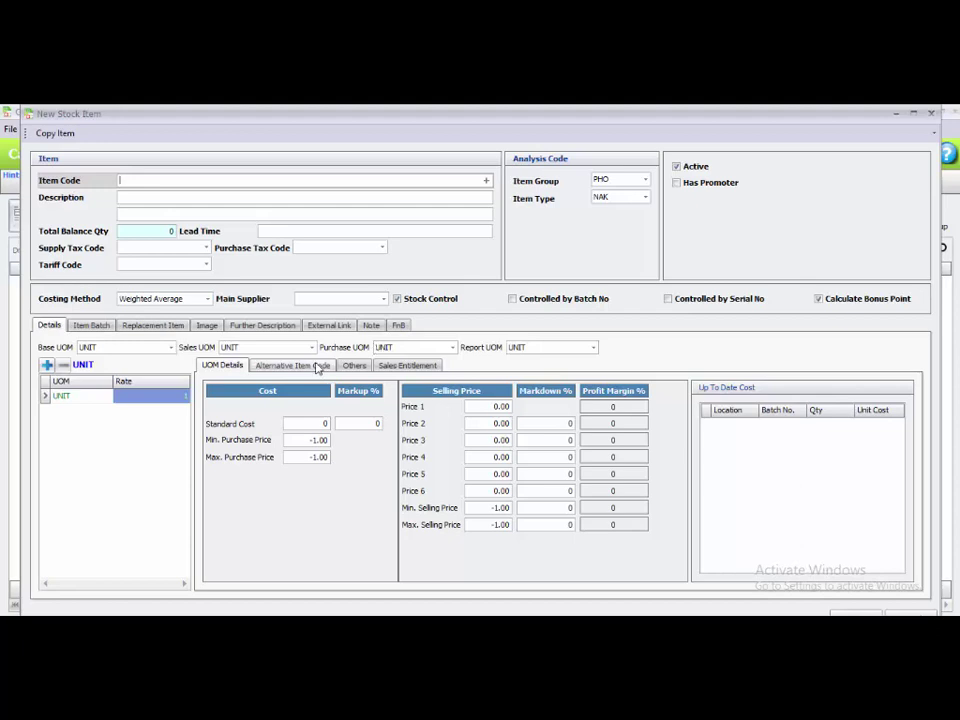
Assign item group PHO and item type NAK to the new stock item and generate item code PHN-003
click(645, 179)
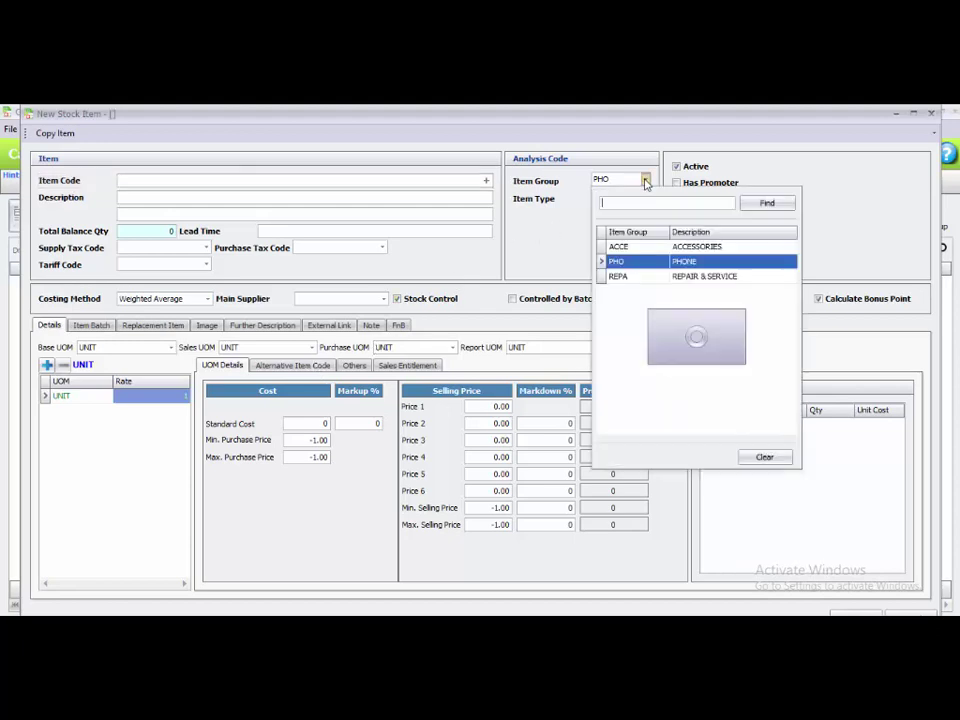
click(632, 261)
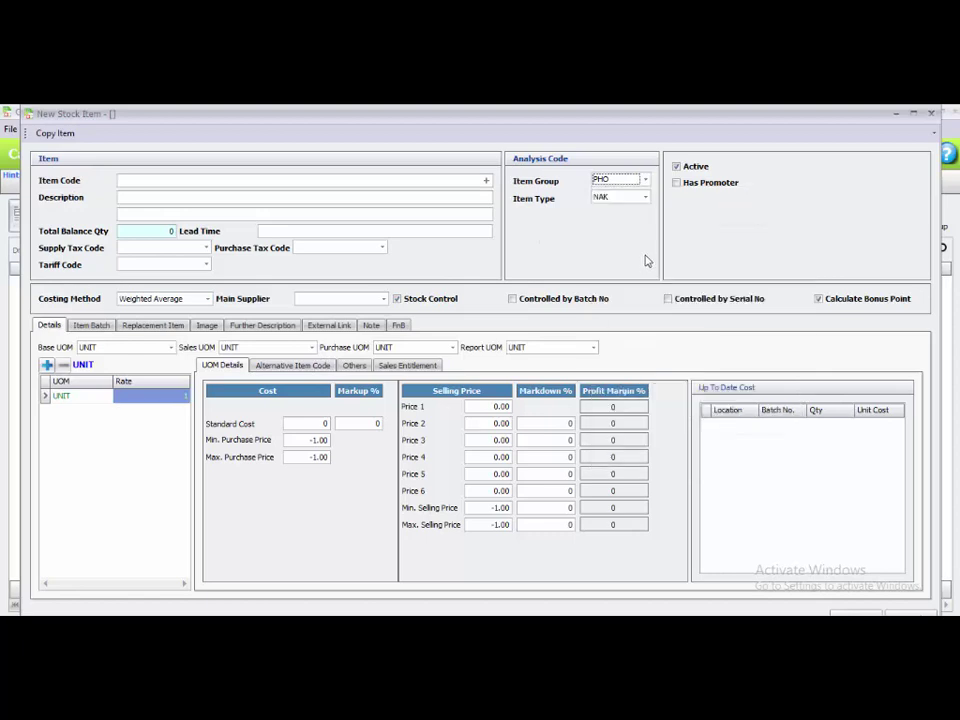
click(647, 200)
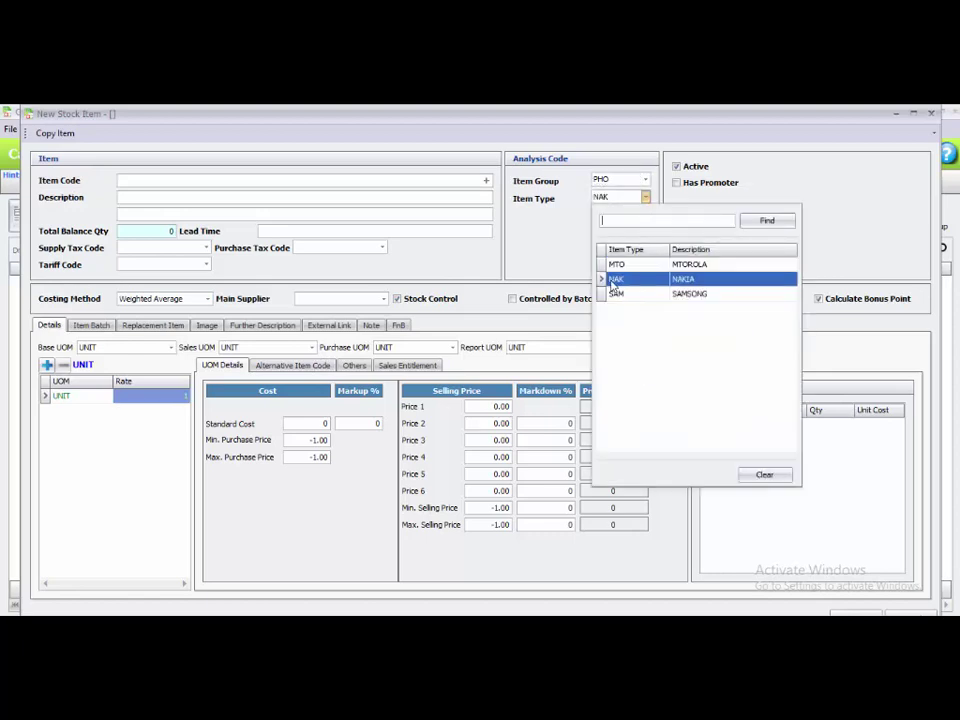
click(634, 280)
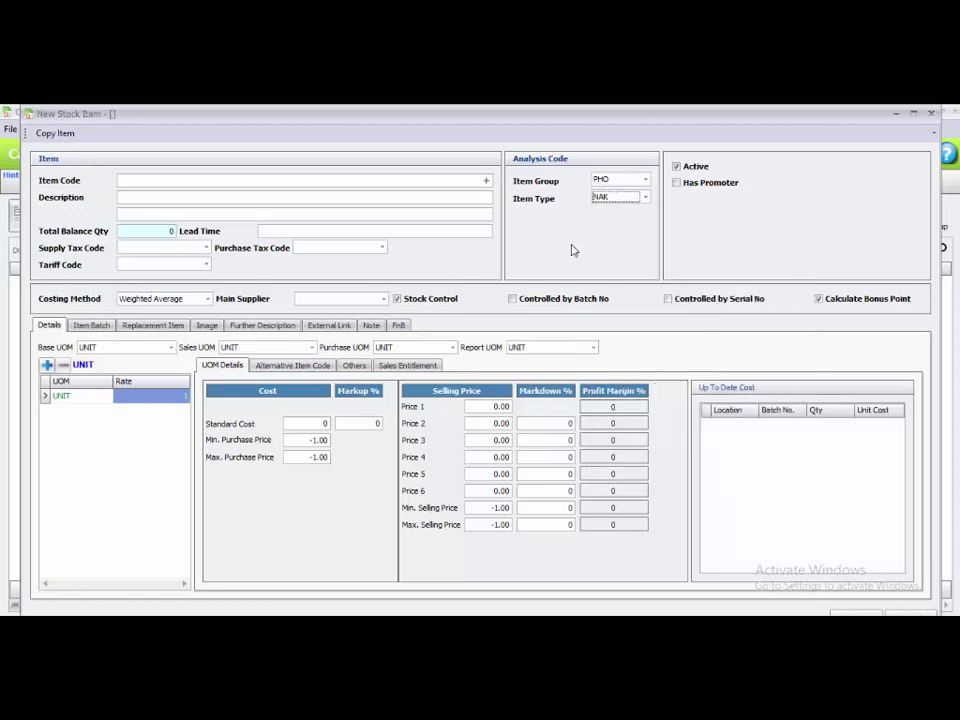
click(486, 182)
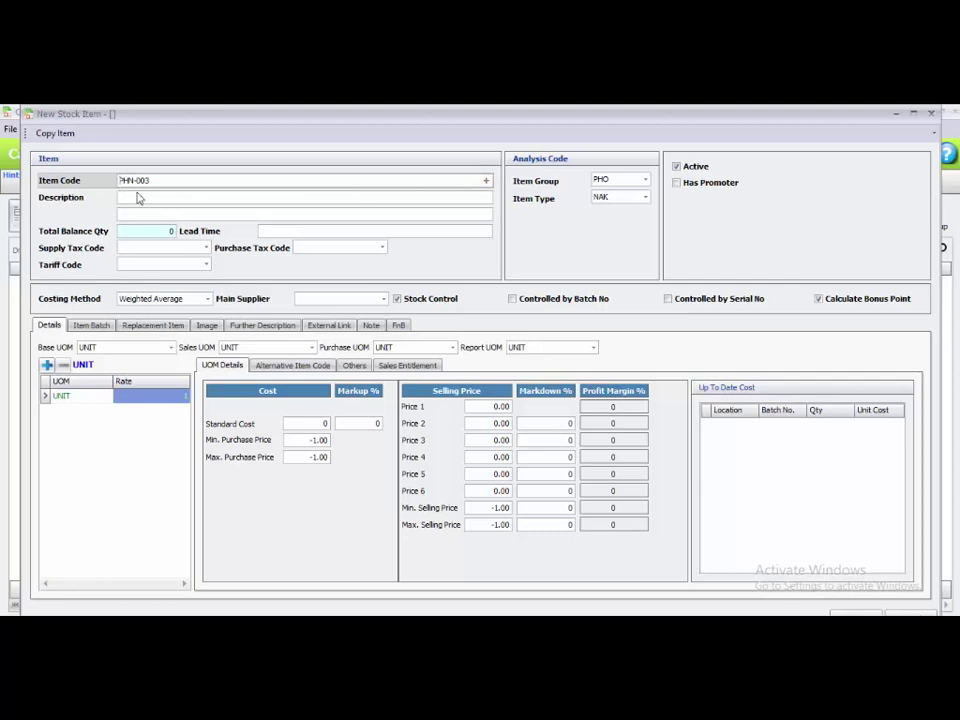
Describe the stock item as NAKIA 990 with standard cost 200 and selling Price 1 of 650, and save it
click(139, 199)
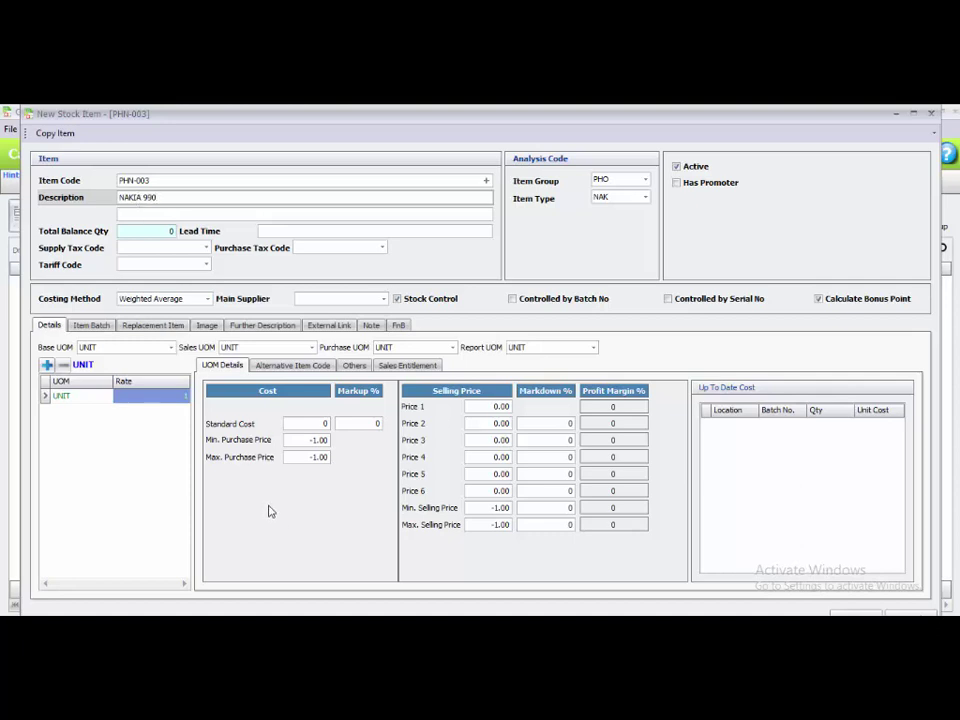
click(299, 428)
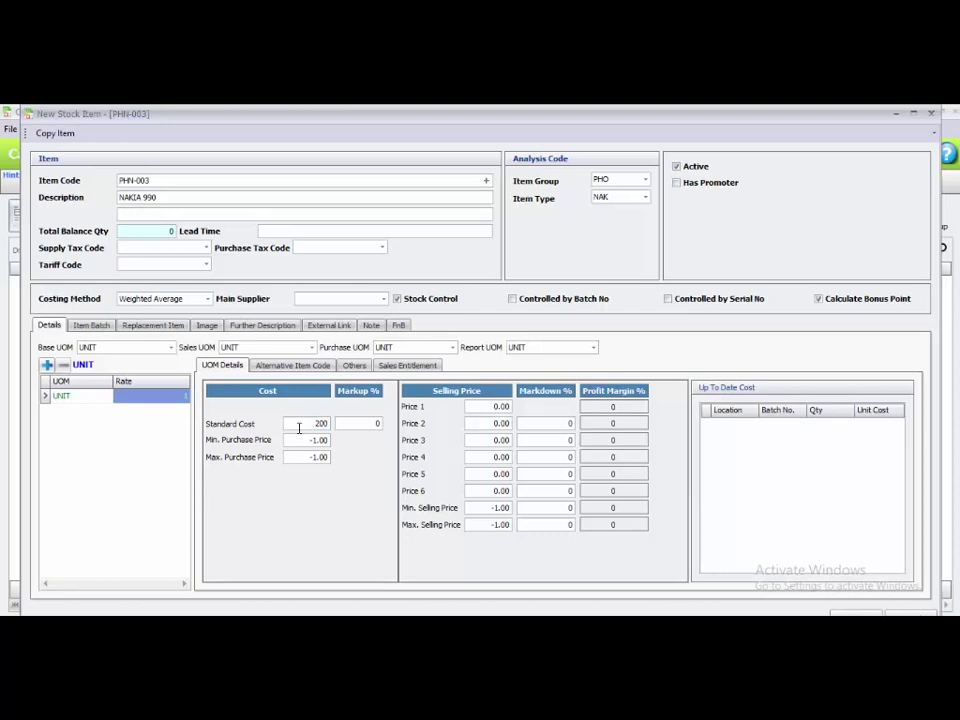
click(475, 407)
text(650)
click(850, 613)
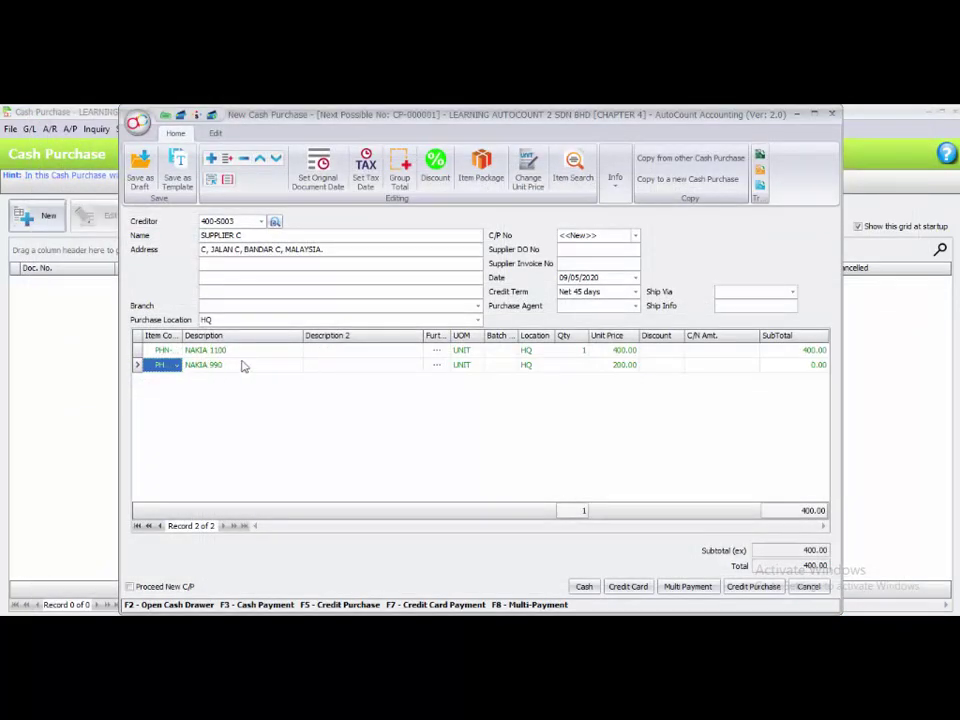
Set the NAKIA 990 line's quantity to 1 and enter supplier invoice number 121212 on the cash purchase
click(572, 364)
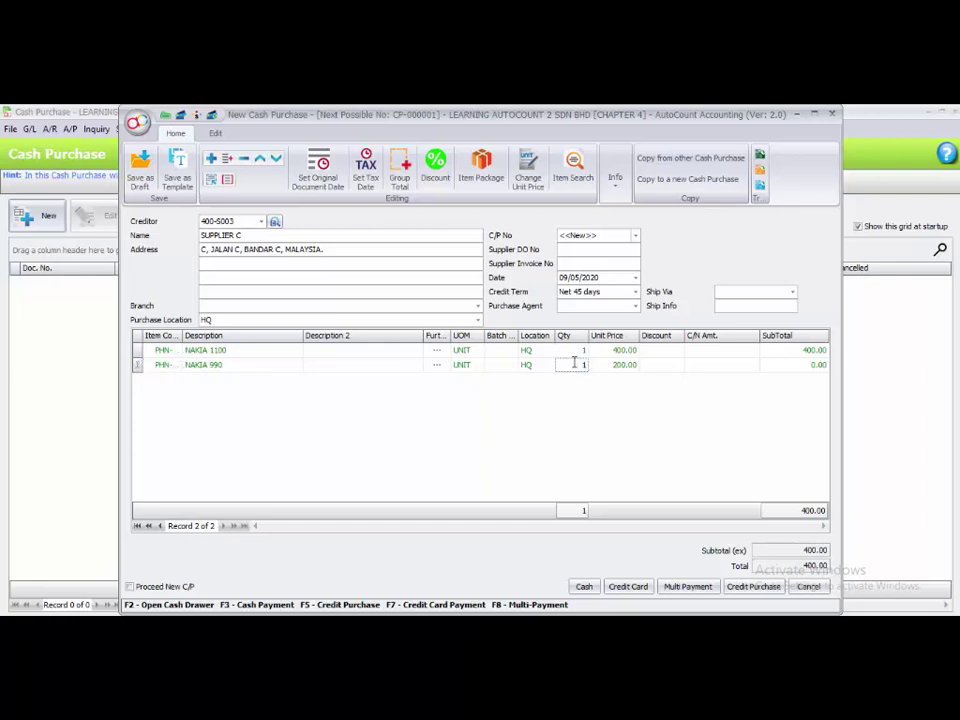
key(Return)
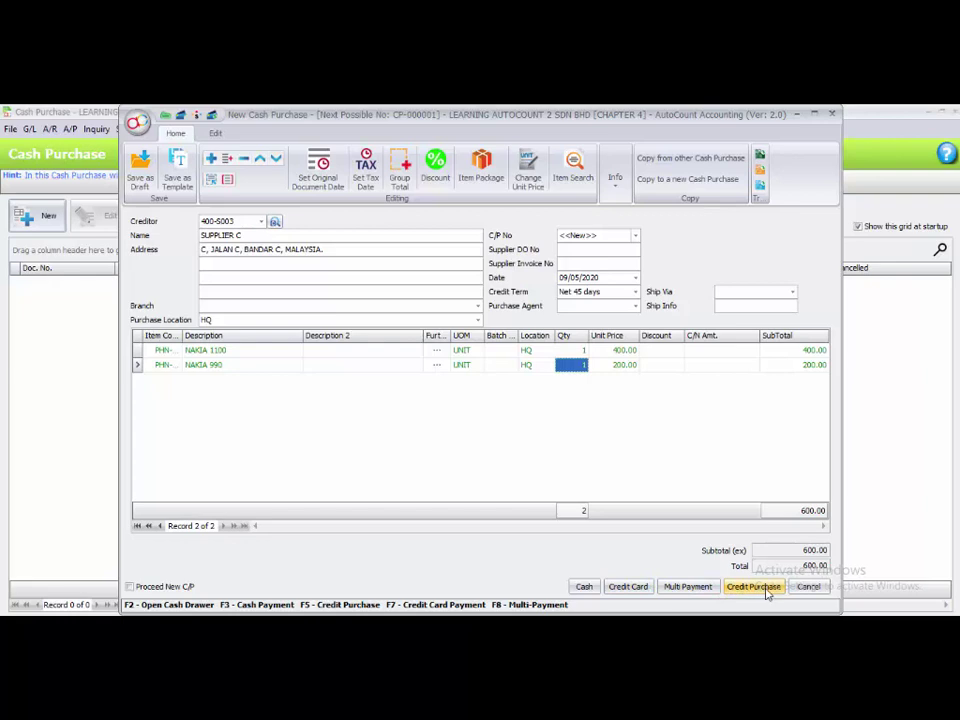
click(584, 588)
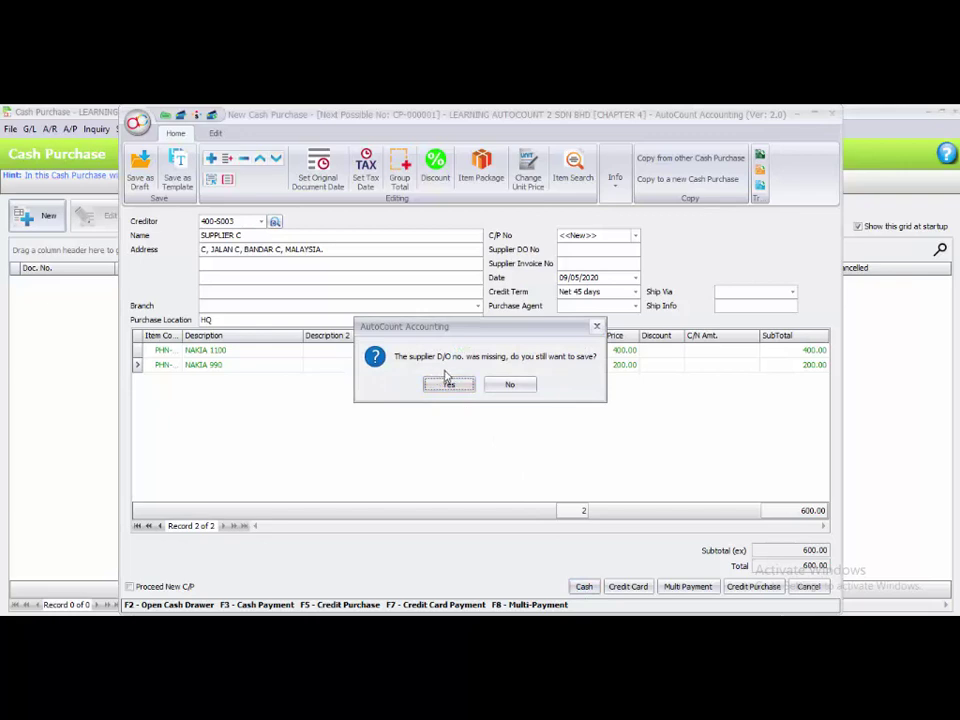
click(528, 387)
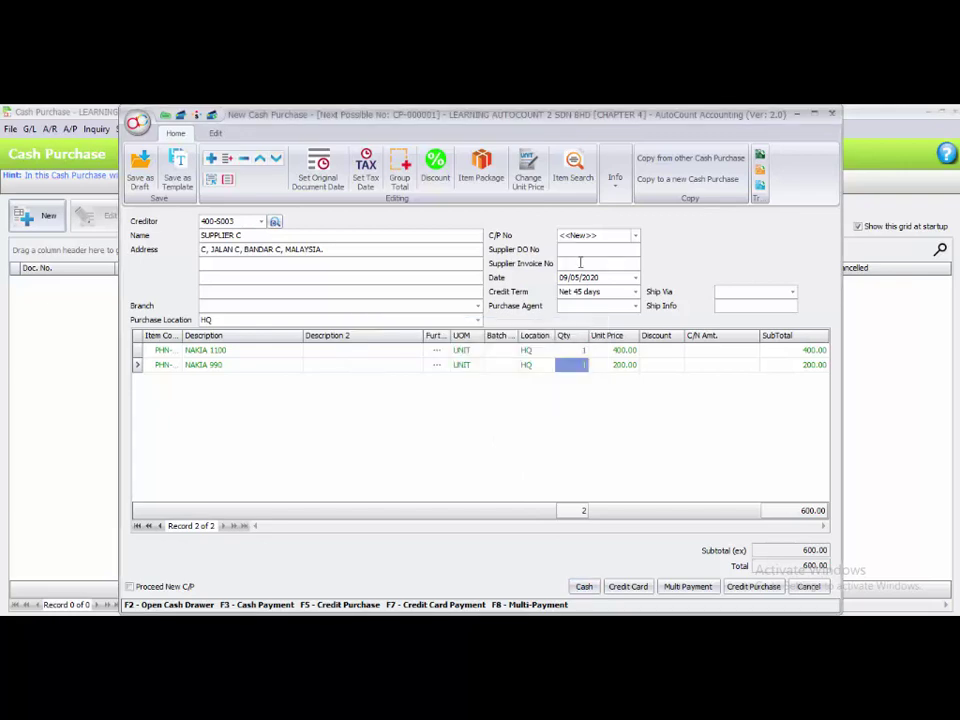
text(121212)
Save the cash purchase without a supplier D/O number, paying 600 in cash, and close the cash purchase list
click(584, 587)
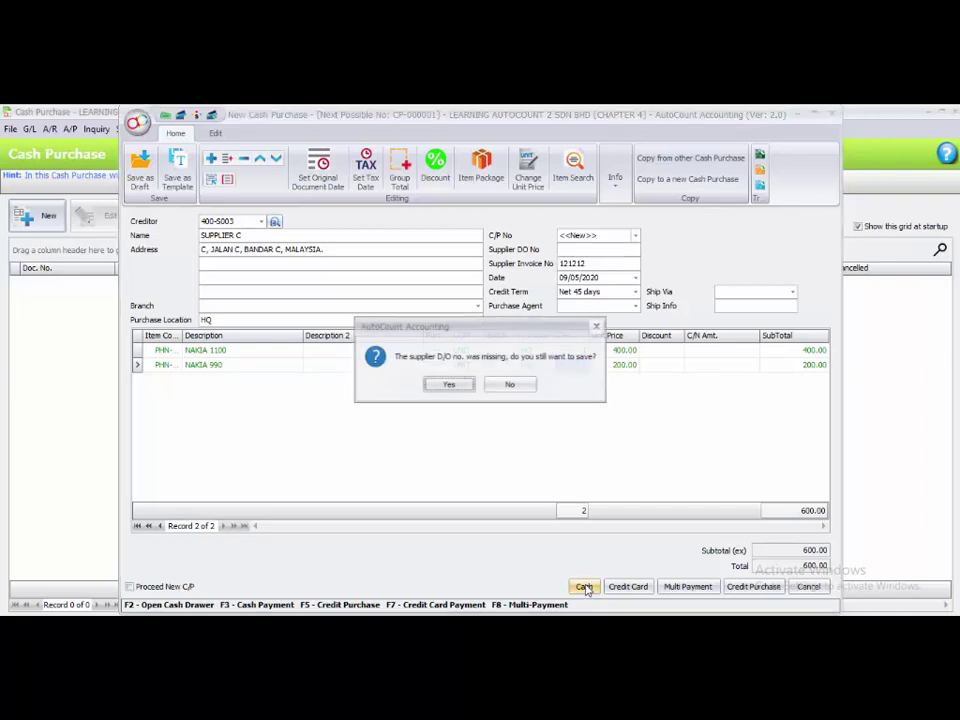
click(447, 386)
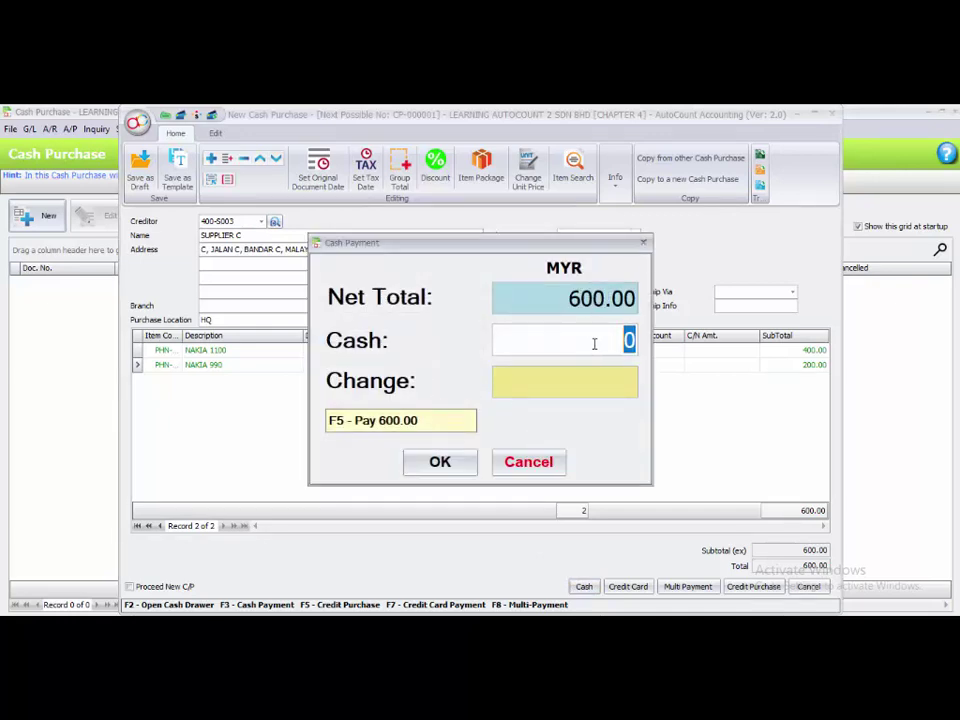
text(600)
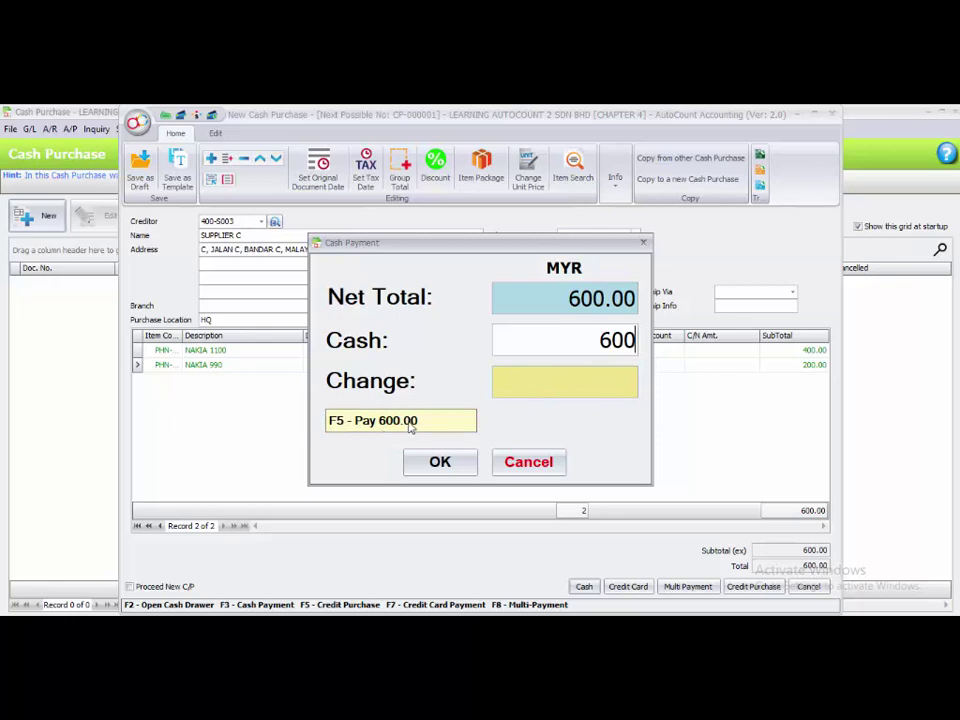
double_click(600, 341)
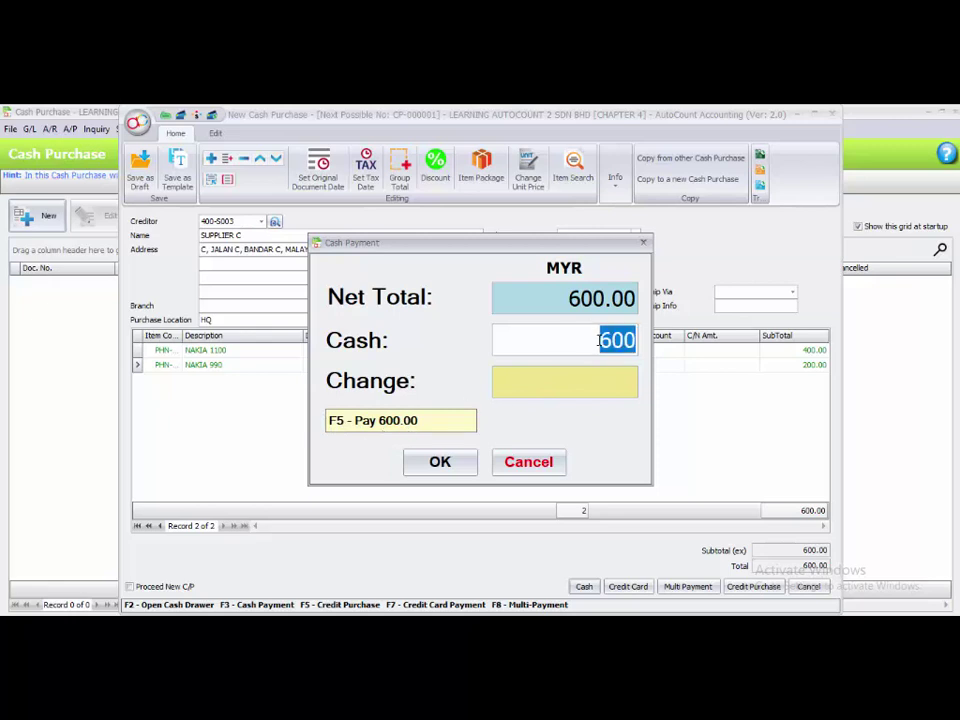
click(441, 464)
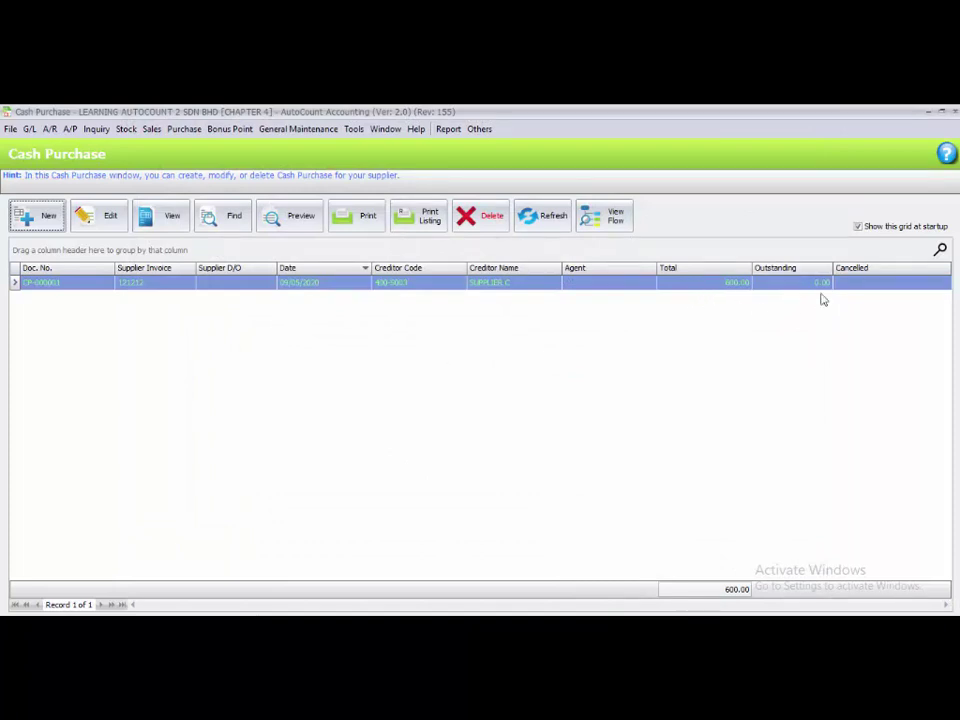
click(336, 429)
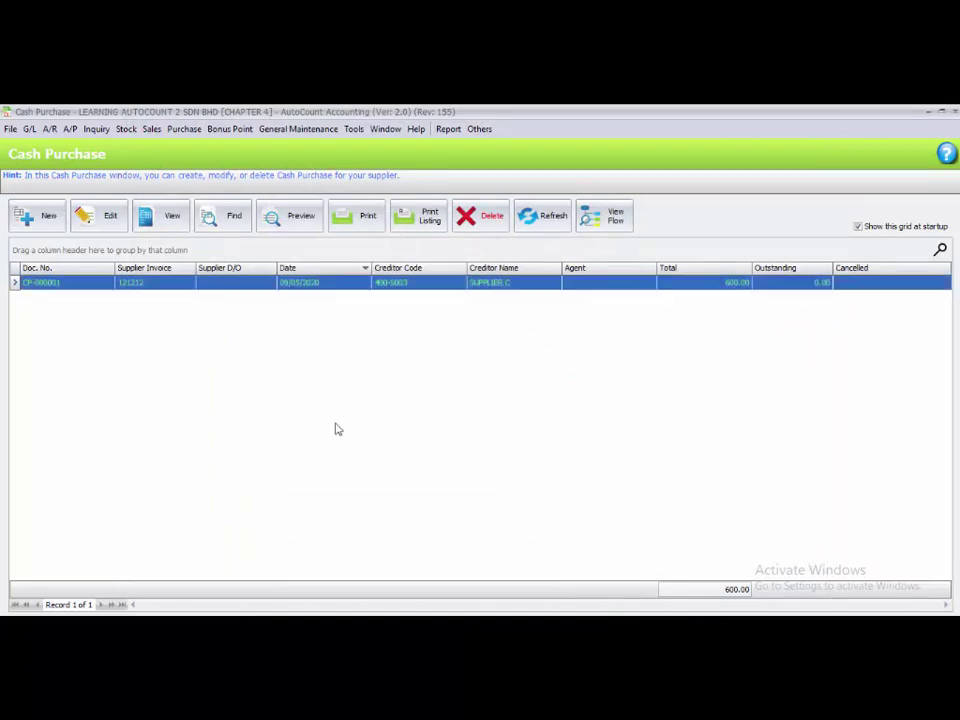
click(954, 113)
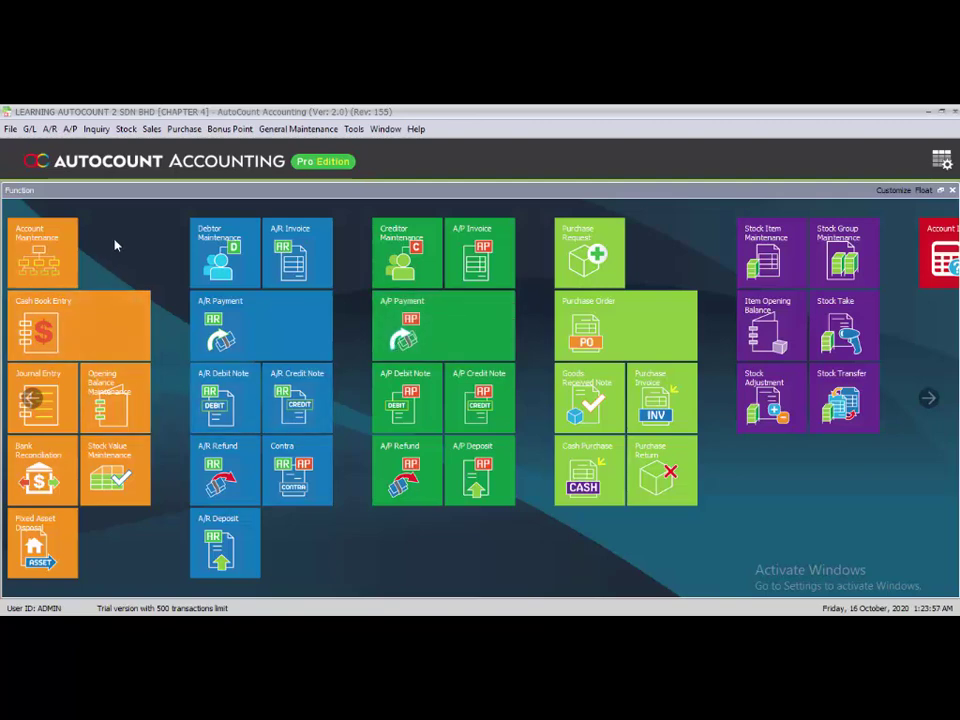
click(180, 130)
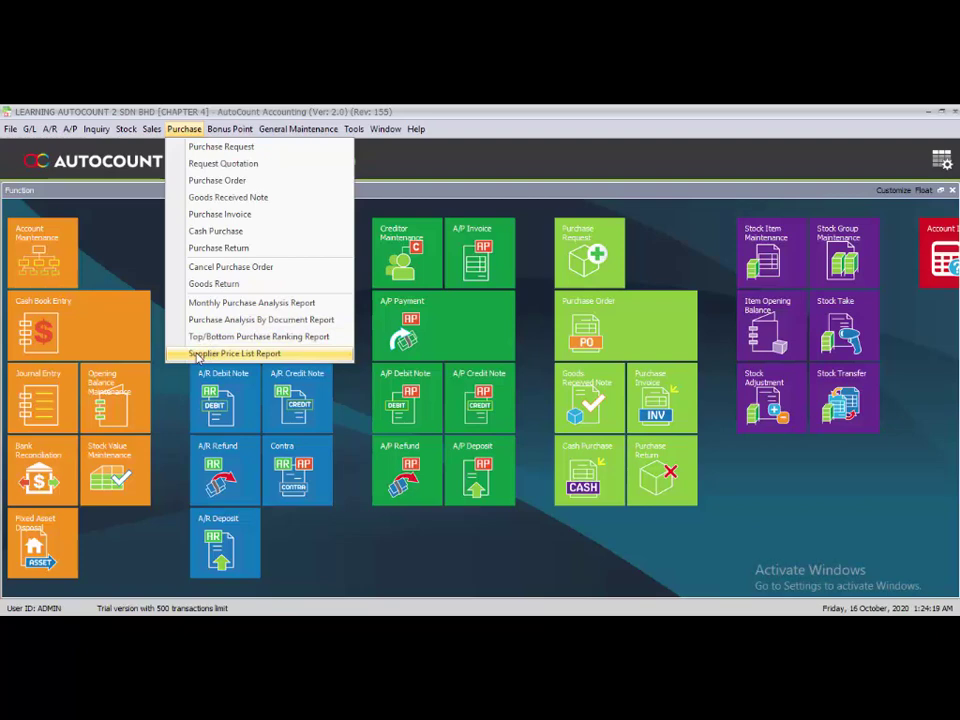
click(349, 450)
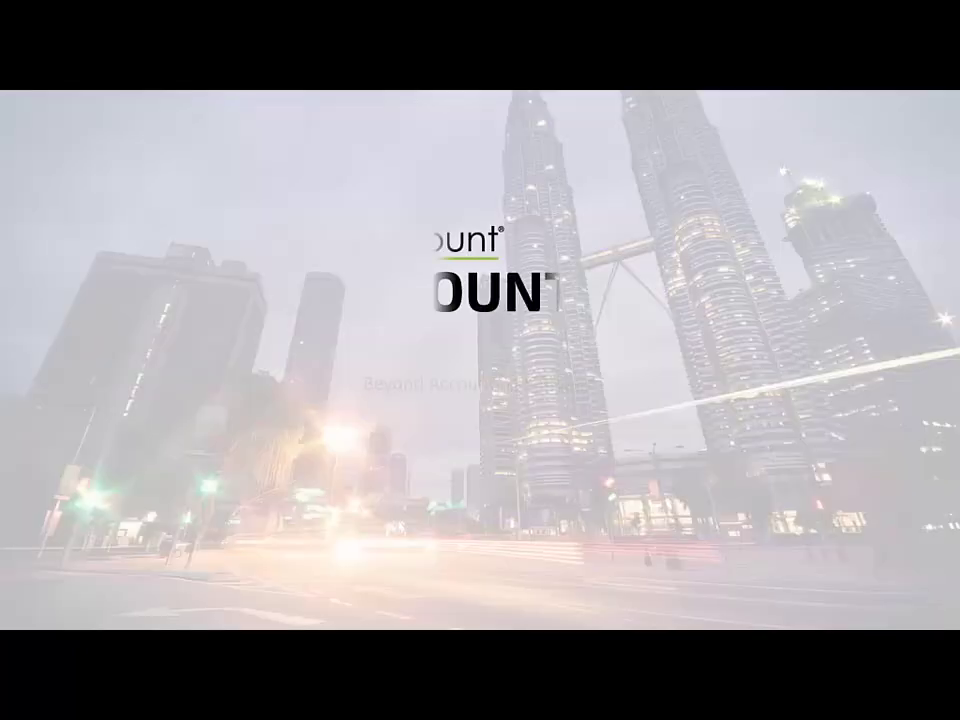